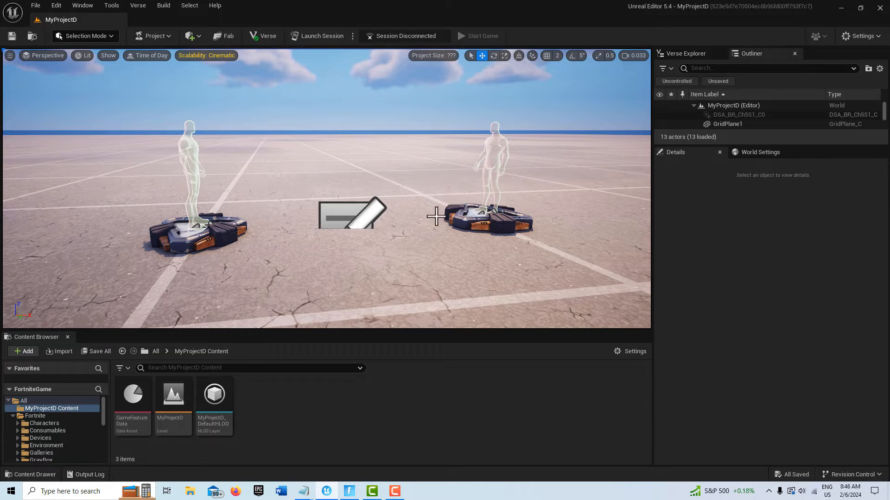
Step: Delete the Player 2 Spawn Pad from the level and enlarge the Content Browser area
{"action": "left_click", "coordinate": [476, 233]}
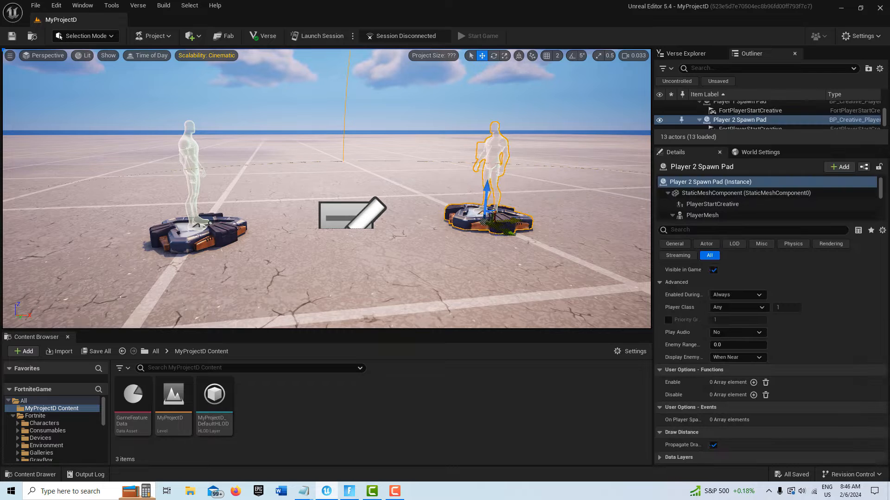
{"action": "key", "text": "Delete"}
{"action": "left_click_drag", "start_coordinate": [65, 332], "coordinate": [65, 258]}
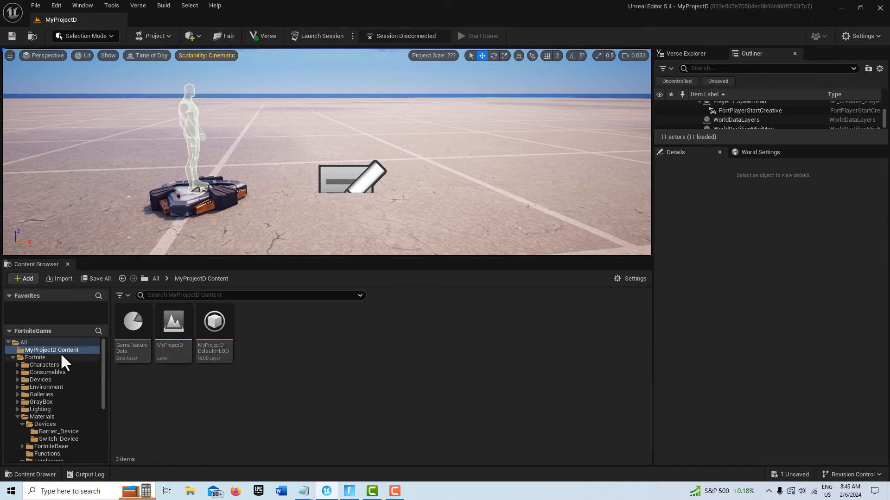
Step: Create a Widget Blueprint with Modal Dialog Variant as parent class in the MyProjectD Content folder, keep its default name and open it
{"action": "right_click", "coordinate": [287, 337]}
{"action": "mouse_move", "coordinate": [324, 328]}
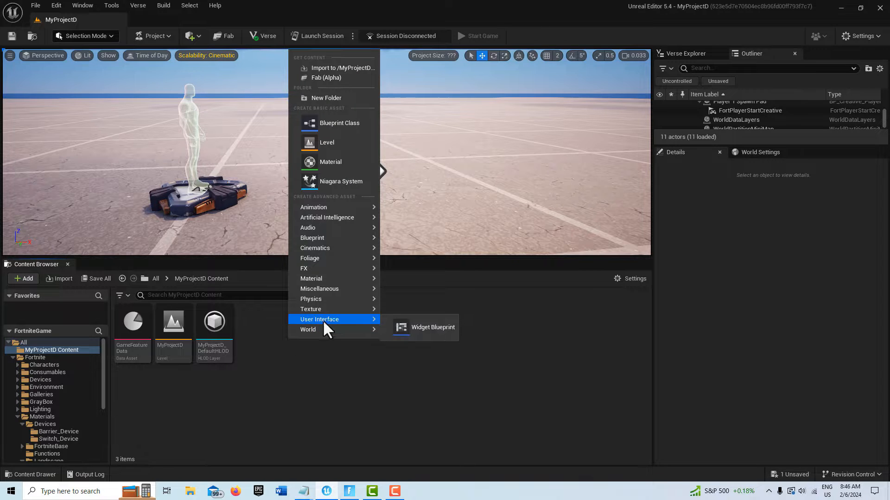
{"action": "left_click", "coordinate": [437, 327]}
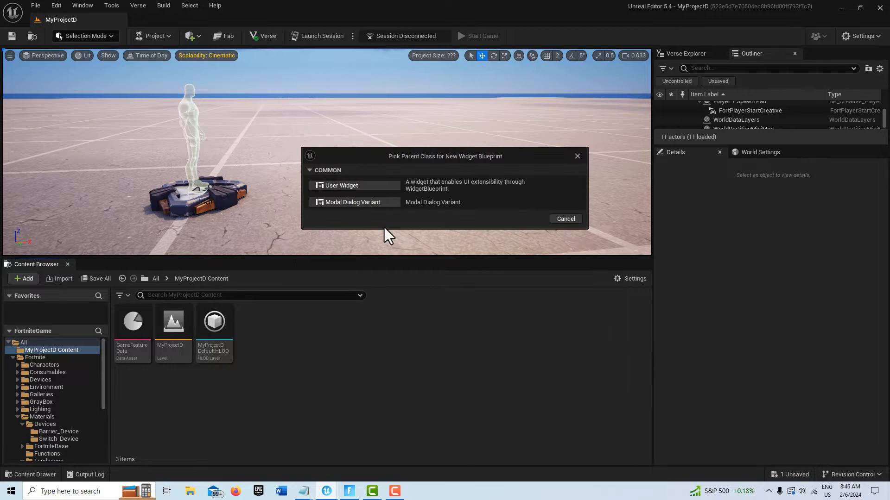
{"action": "left_click", "coordinate": [360, 199]}
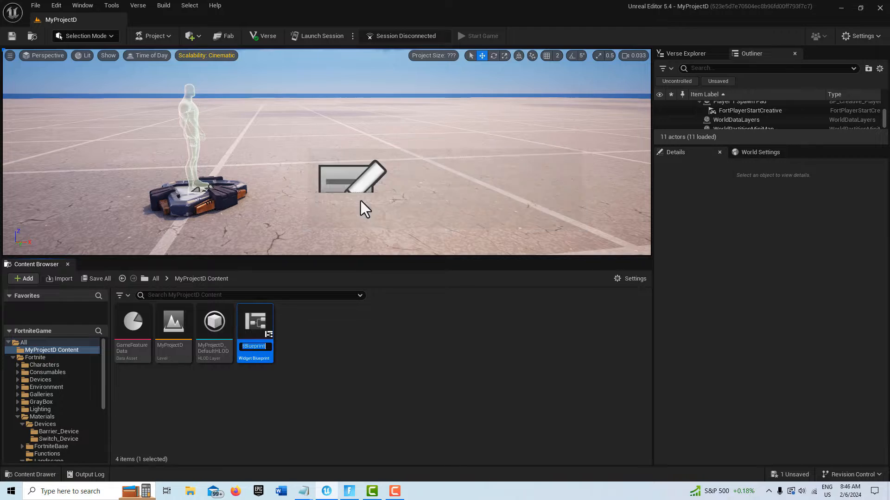
{"action": "left_click", "coordinate": [259, 331]}
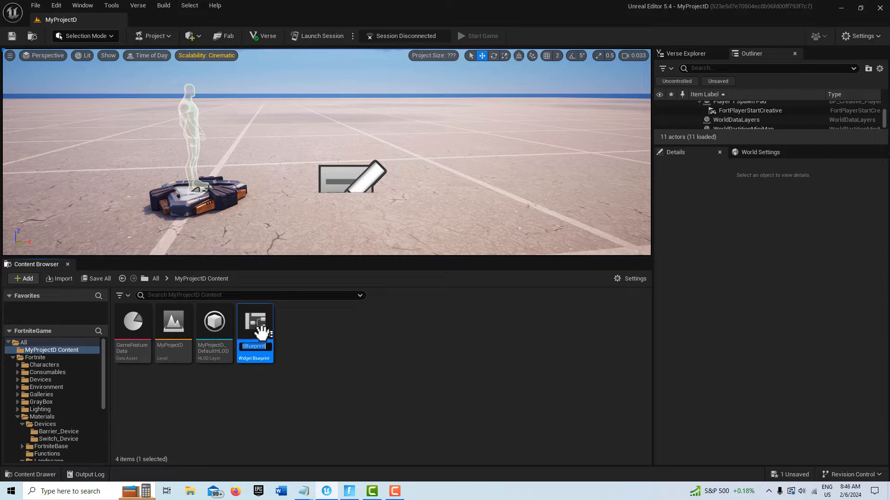
{"action": "double_click", "coordinate": [260, 332]}
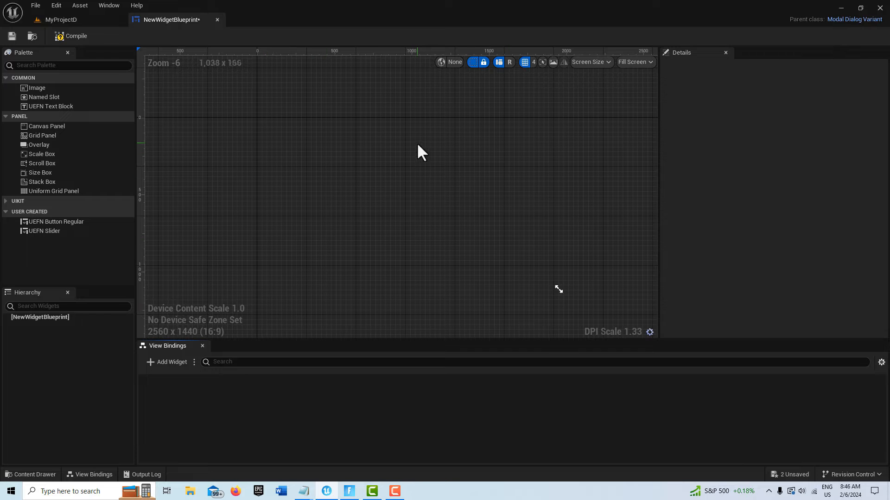
Step: Add an Overlay as the widget's root panel and resize the design preview to 1920 x 1080
{"action": "left_click", "coordinate": [51, 146]}
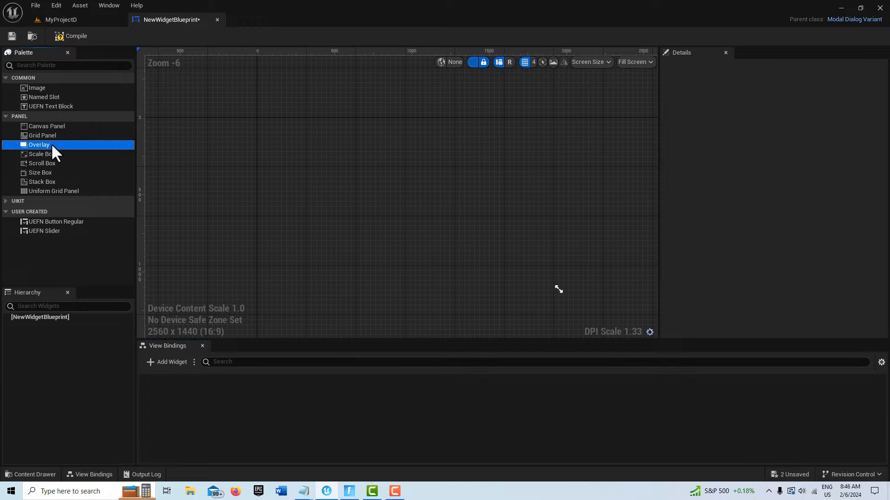
{"action": "left_click_drag", "start_coordinate": [281, 133], "coordinate": [287, 135]}
{"action": "scroll", "coordinate": [574, 276], "scroll_direction": "down", "scroll_amount": 3}
{"action": "scroll", "coordinate": [582, 271], "scroll_direction": "down", "scroll_amount": 1}
{"action": "right_click_drag", "start_coordinate": [592, 270], "coordinate": [425, 211]}
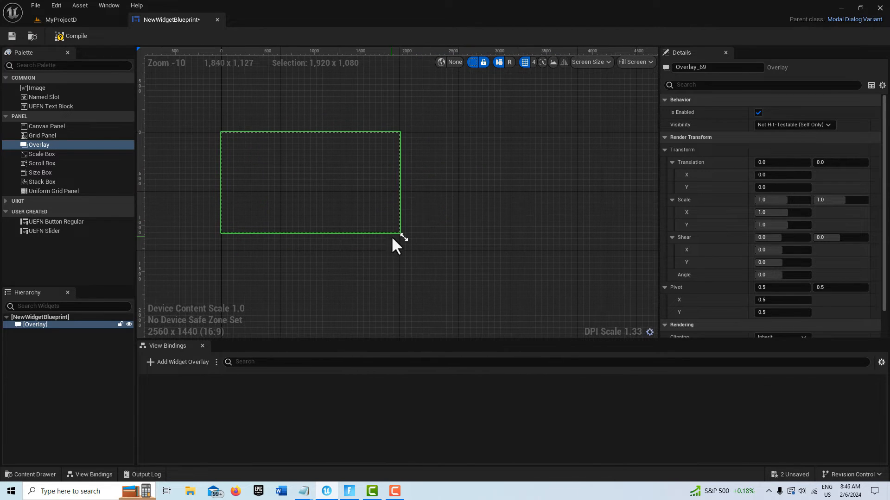
{"action": "left_click_drag", "start_coordinate": [399, 232], "coordinate": [357, 210]}
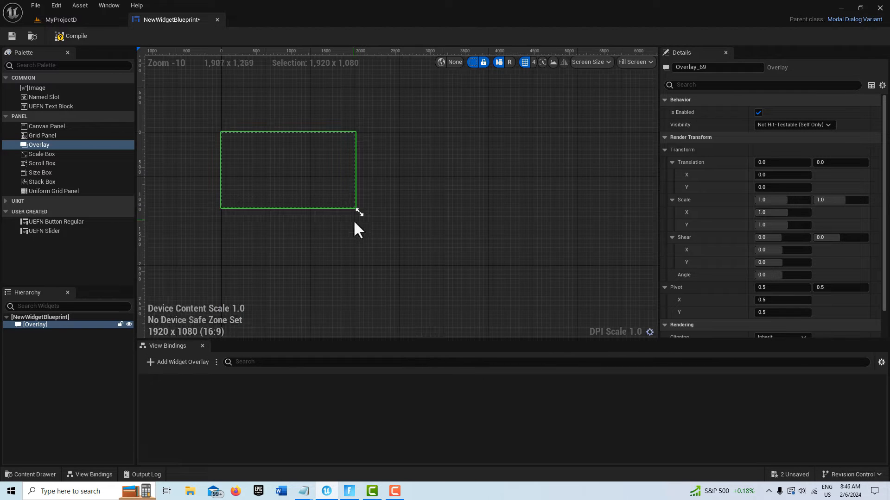
{"action": "scroll", "coordinate": [308, 181], "scroll_direction": "up", "scroll_amount": 5}
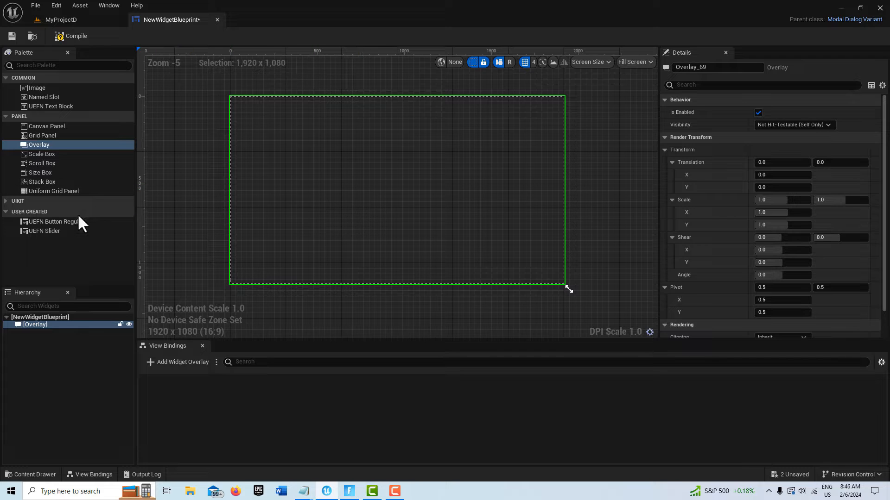
Step: Add a Stack Box inside the Overlay and place two UEFN Button Regular widgets in it
{"action": "left_click", "coordinate": [18, 200]}
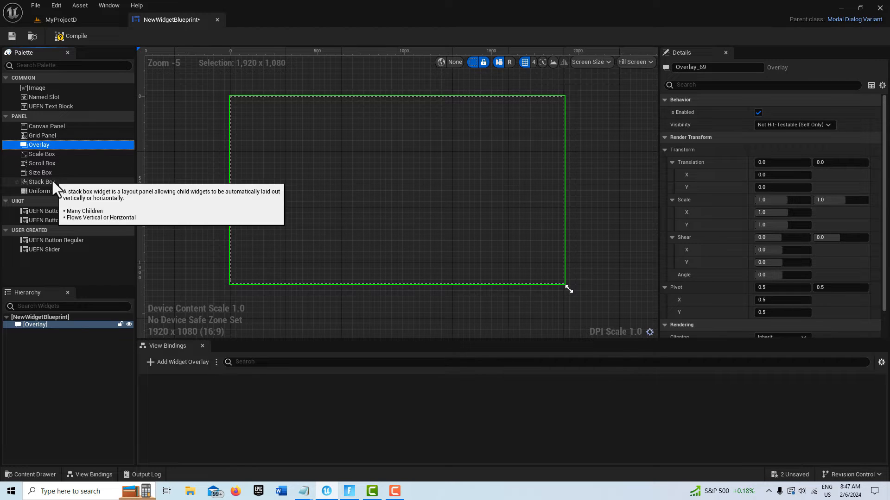
{"action": "left_click_drag", "start_coordinate": [52, 183], "coordinate": [231, 96]}
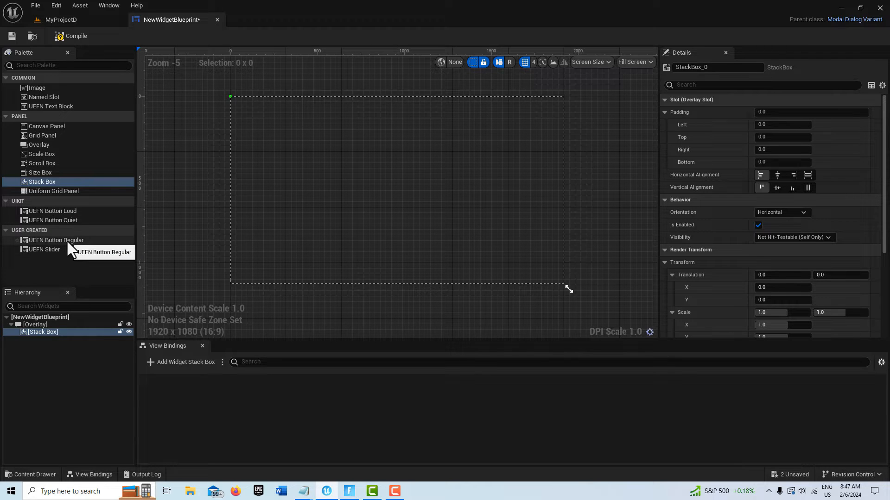
{"action": "left_click_drag", "start_coordinate": [66, 240], "coordinate": [56, 332]}
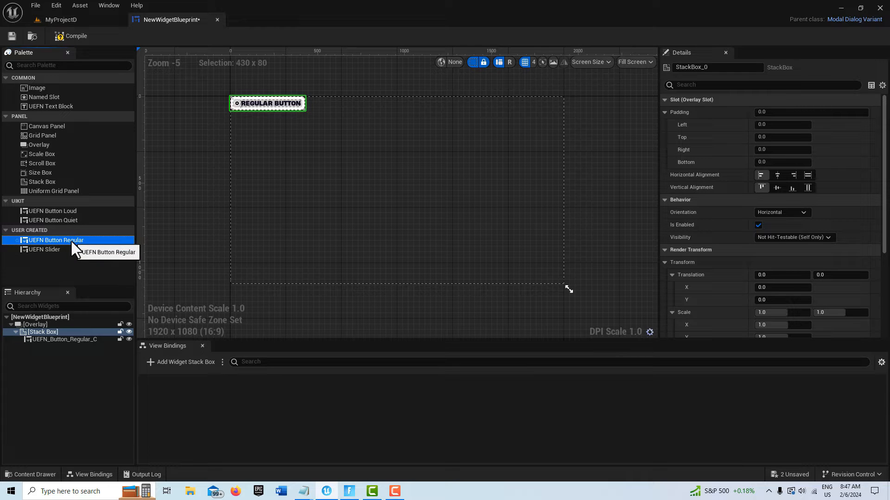
{"action": "left_click_drag", "start_coordinate": [70, 240], "coordinate": [60, 331]}
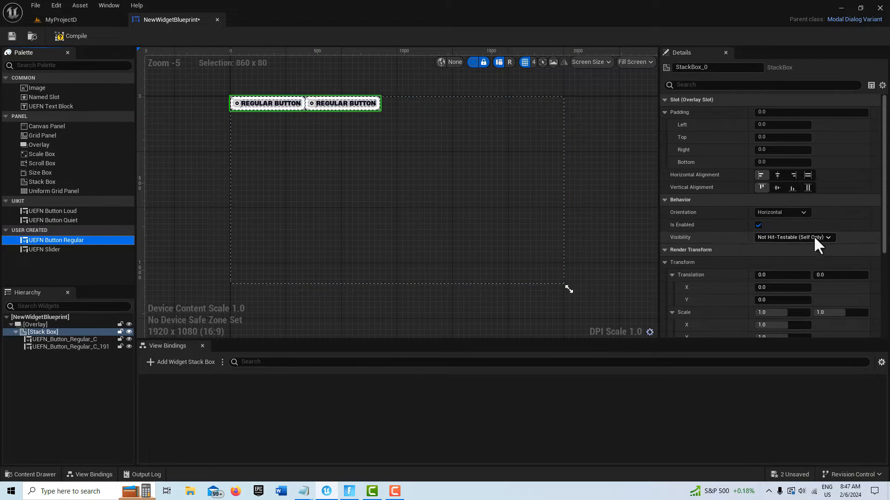
Step: Set the Stack Box's orientation to Vertical and add a third UEFN Button Regular to it
{"action": "left_click", "coordinate": [801, 213]}
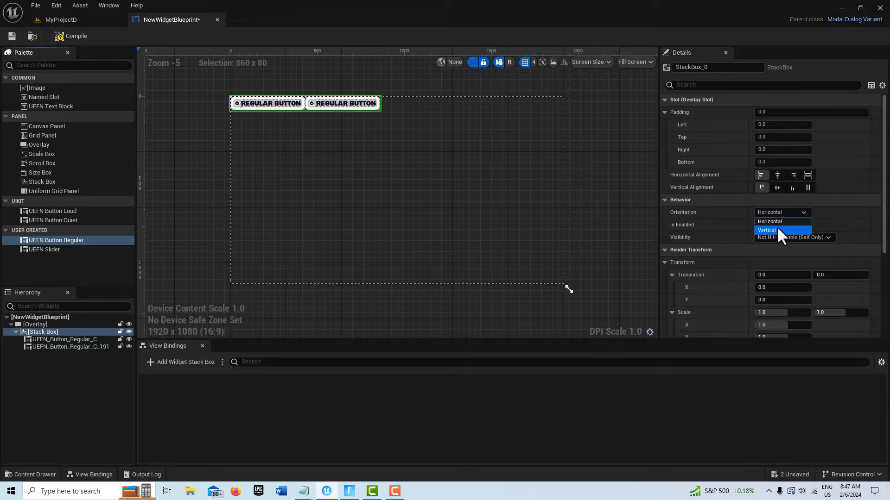
{"action": "left_click", "coordinate": [777, 227]}
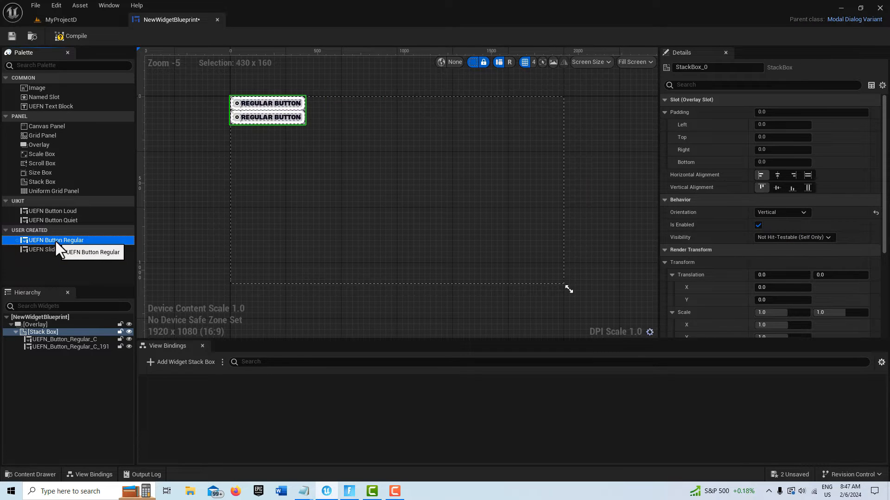
{"action": "left_click_drag", "start_coordinate": [55, 240], "coordinate": [284, 121]}
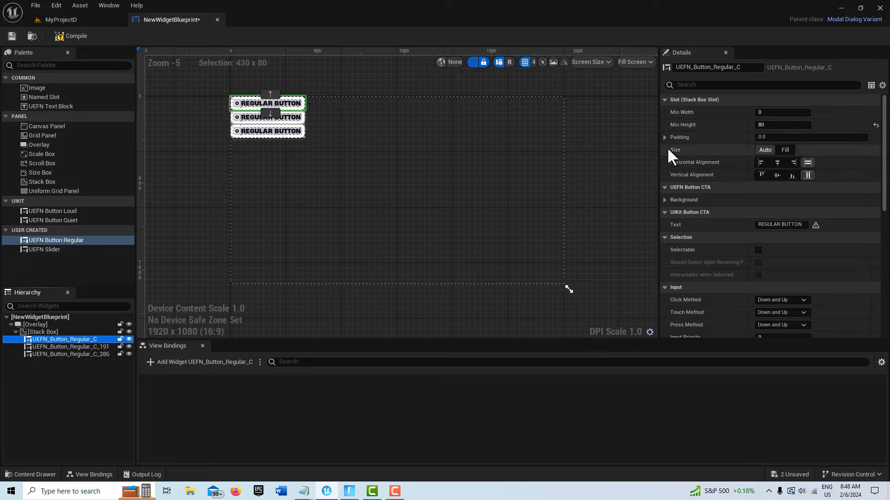
Step: Set the Stack Box's top padding to 250
{"action": "left_click", "coordinate": [42, 332]}
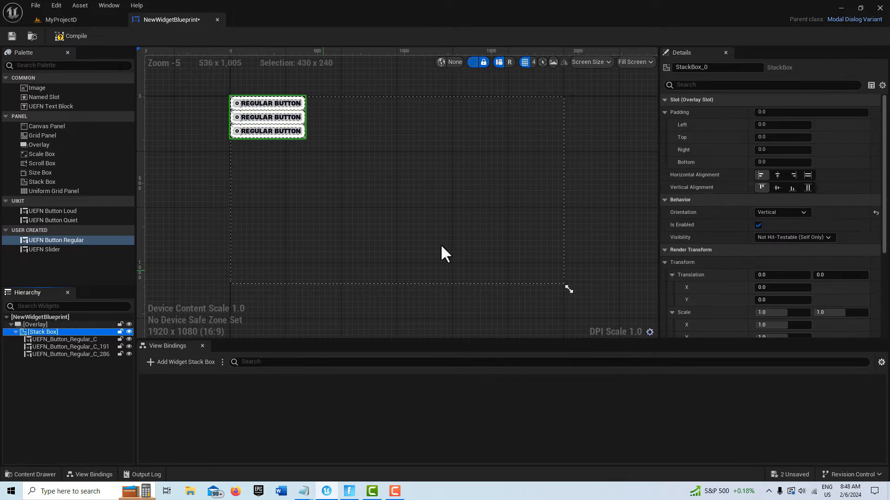
{"action": "left_click", "coordinate": [771, 137]}
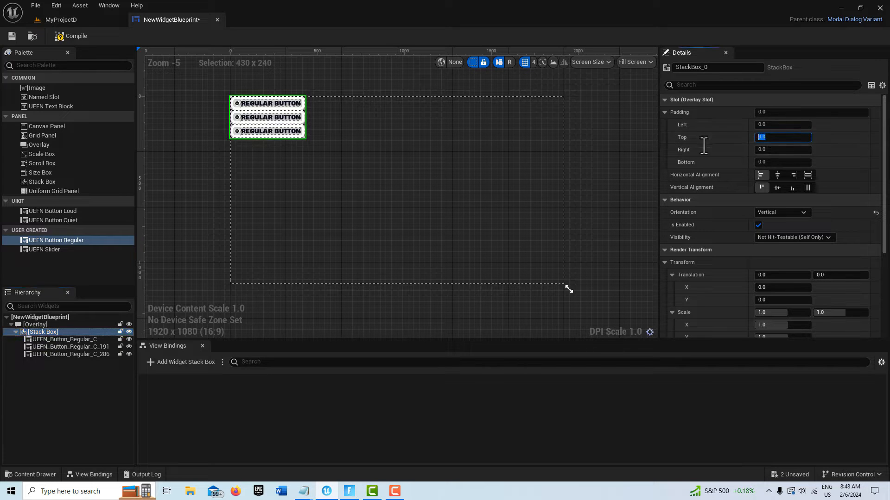
{"action": "type", "text": "2"}
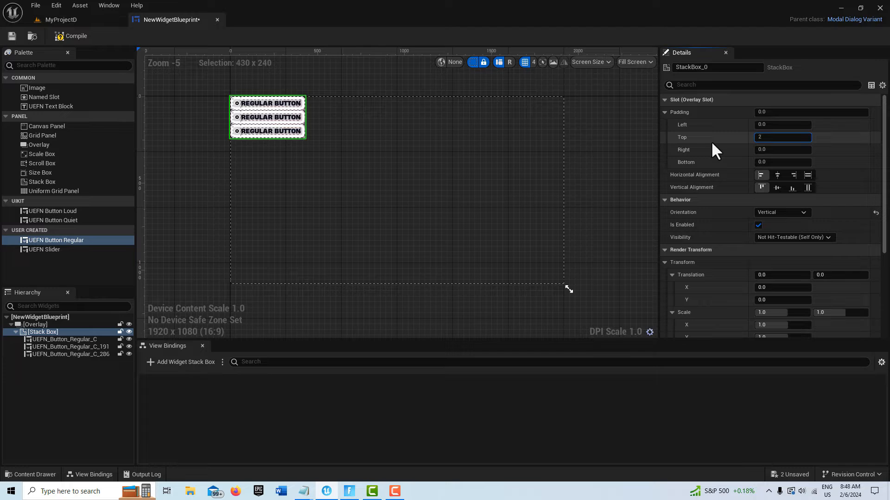
{"action": "type", "text": "00"}
{"action": "key", "text": "Return"}
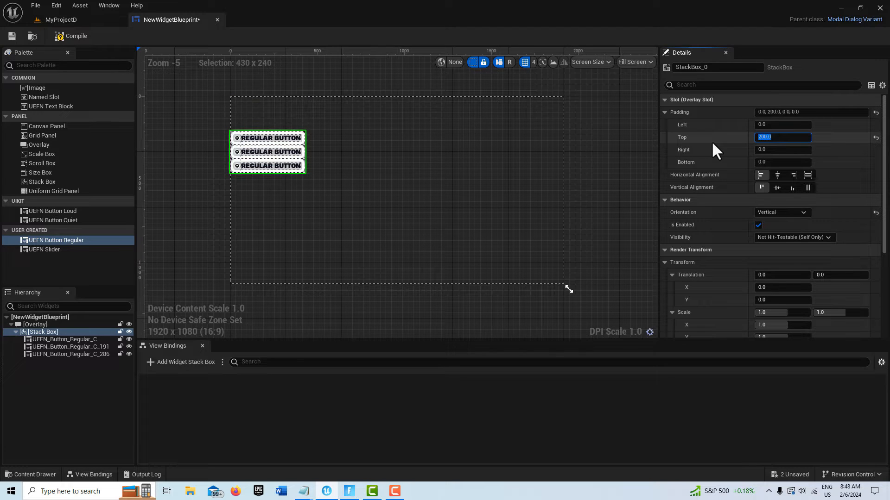
{"action": "type", "text": "250"}
{"action": "key", "text": "Return"}
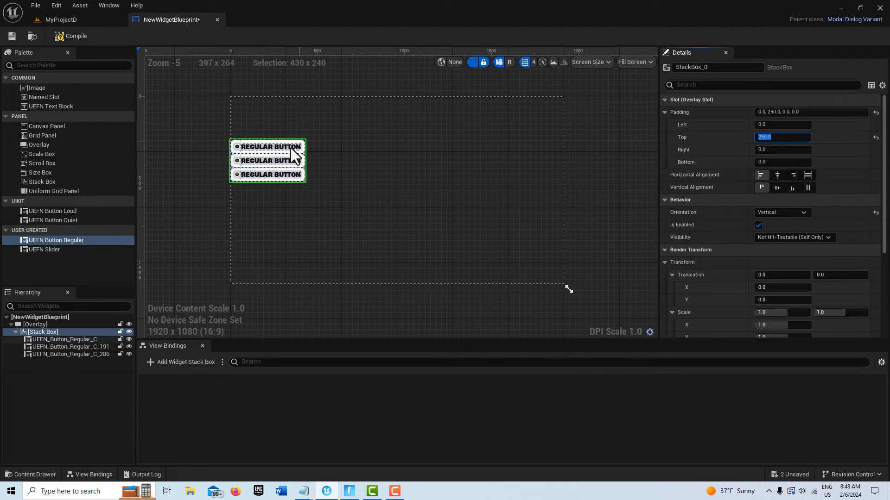
Step: Change the first button's text to "Play Song 1"
{"action": "left_click", "coordinate": [282, 148]}
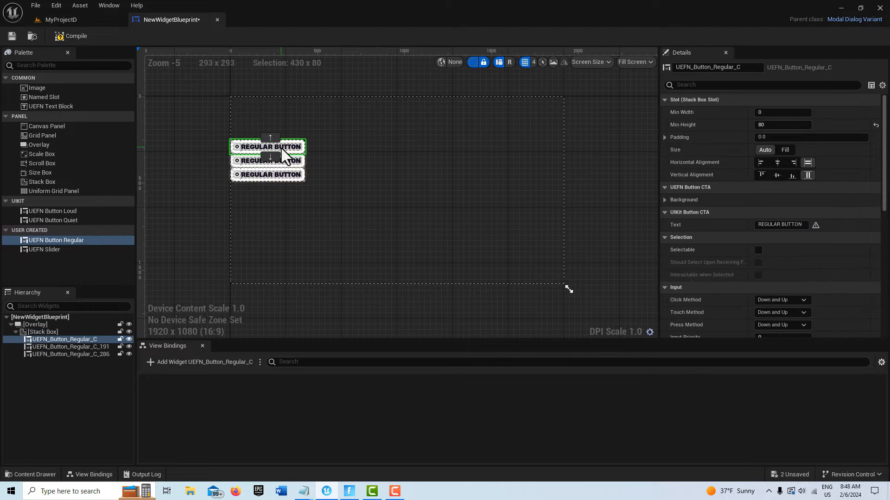
{"action": "left_click", "coordinate": [805, 224]}
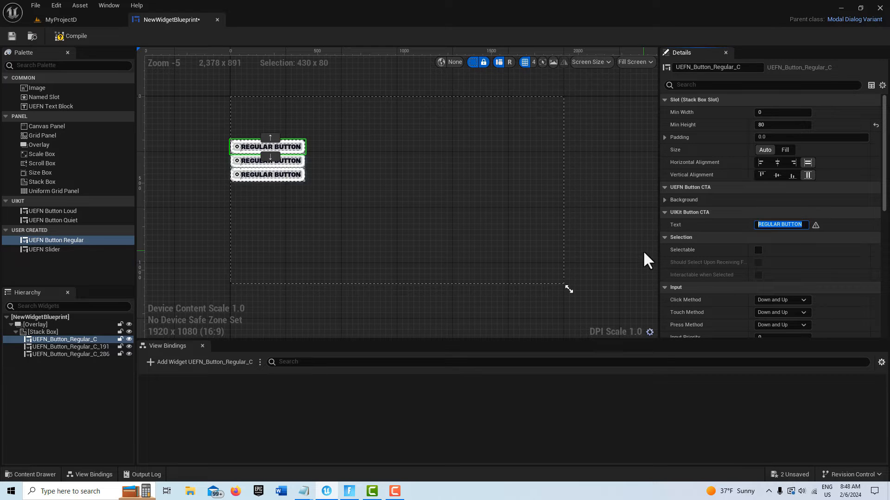
{"action": "type", "text": "Play Song 1"}
{"action": "key", "text": "Return"}
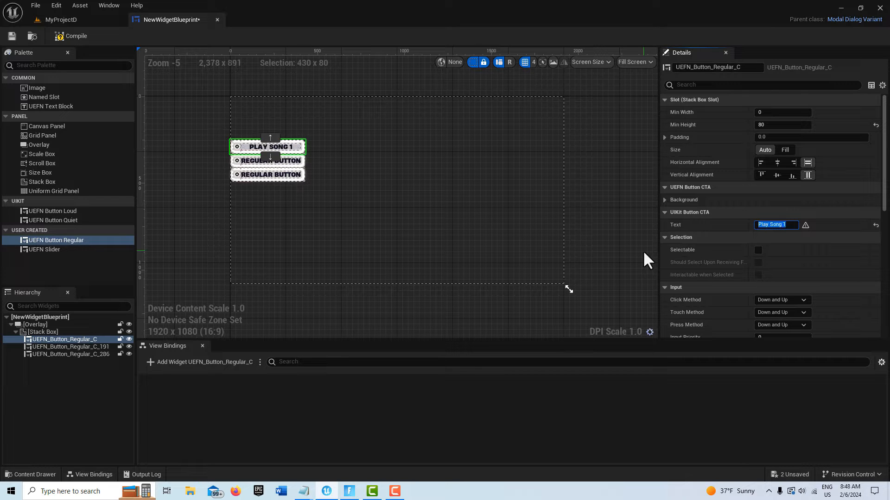
Step: Change the second button's text to "Play Song 2"
{"action": "left_click", "coordinate": [292, 162]}
{"action": "left_click", "coordinate": [800, 224]}
{"action": "type", "text": "Play Song 2"}
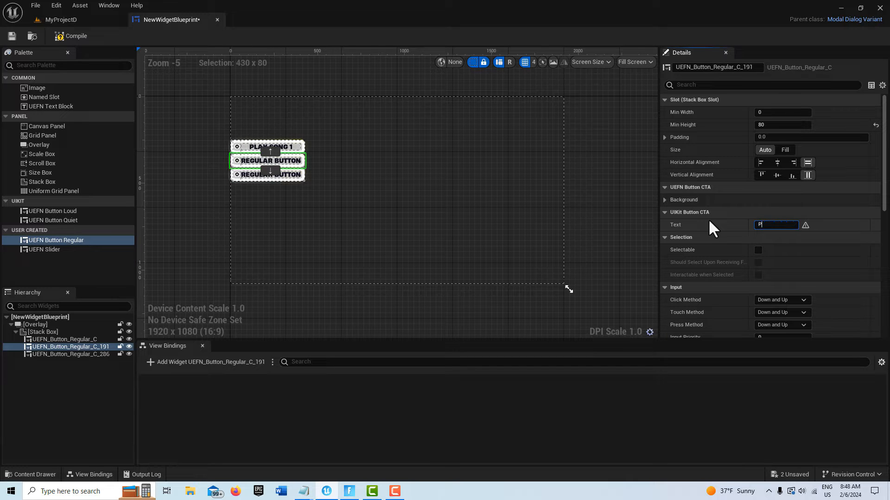
{"action": "key", "text": "Return"}
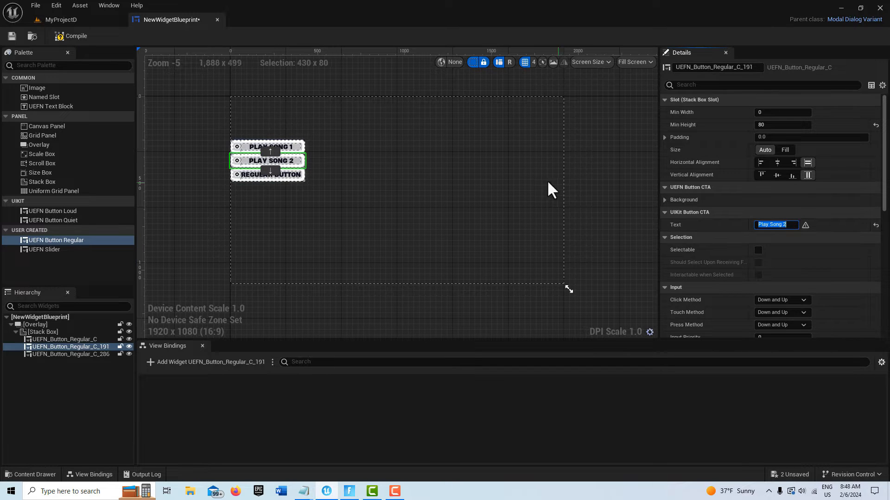
Step: Change the third button's text to "Quit"
{"action": "left_click", "coordinate": [301, 177]}
{"action": "key", "text": "BackSpace"}
{"action": "type", "text": "Quit"}
{"action": "key", "text": "Return"}
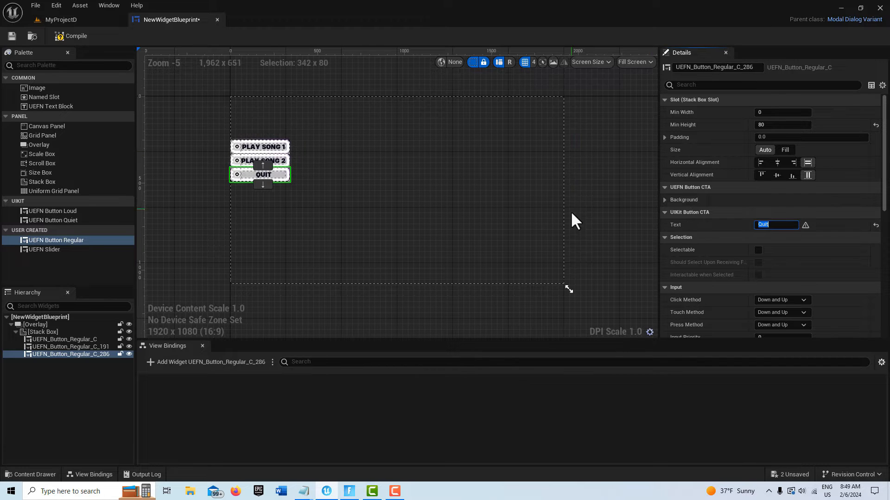
Step: Select the root Overlay and switch the design preview's sizing mode from Fill Screen to Desired
{"action": "left_click", "coordinate": [528, 226]}
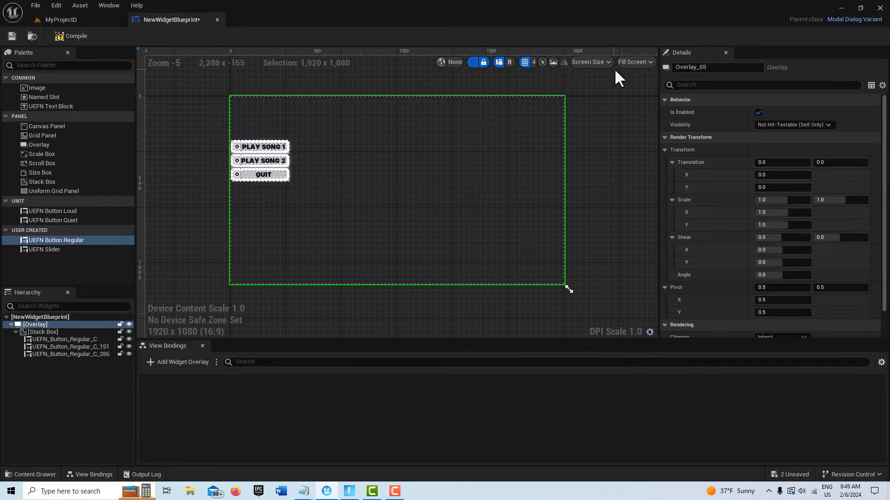
{"action": "left_click", "coordinate": [648, 63]}
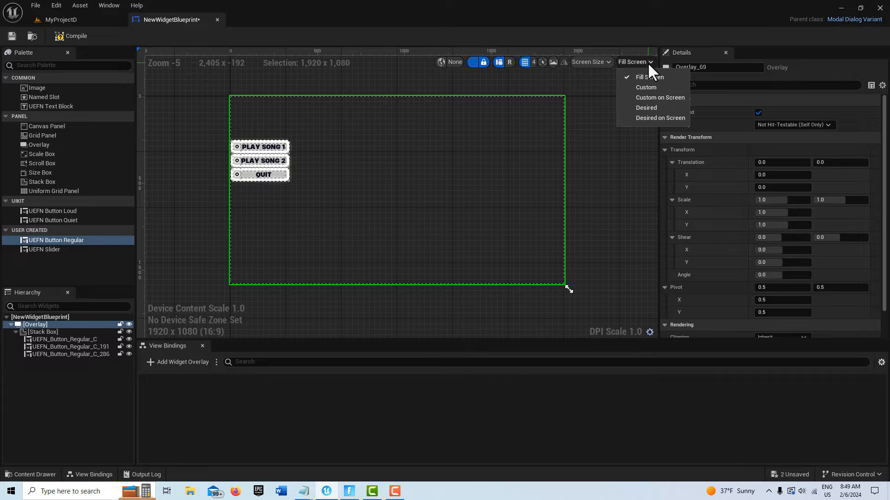
{"action": "left_click", "coordinate": [647, 108]}
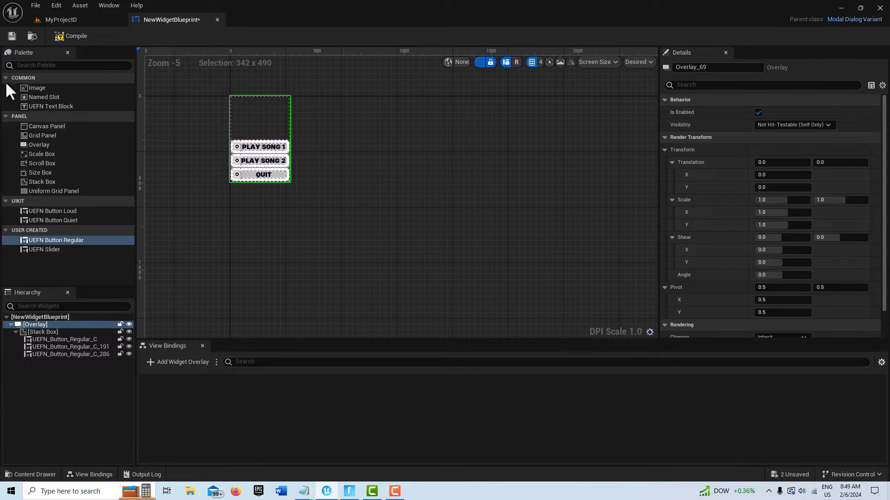
Step: Compile and save the widget blueprint, and return to the MyProjectD level
{"action": "left_click", "coordinate": [77, 33]}
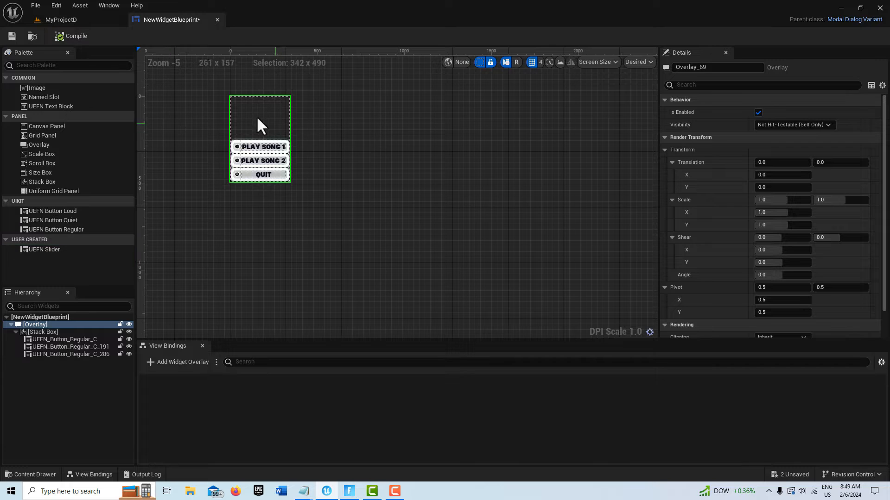
{"action": "left_click", "coordinate": [12, 37]}
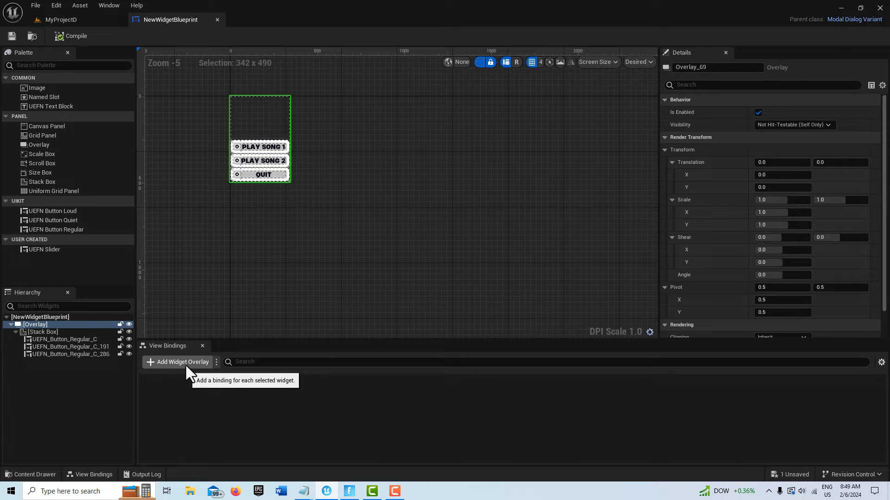
{"action": "left_click", "coordinate": [89, 19]}
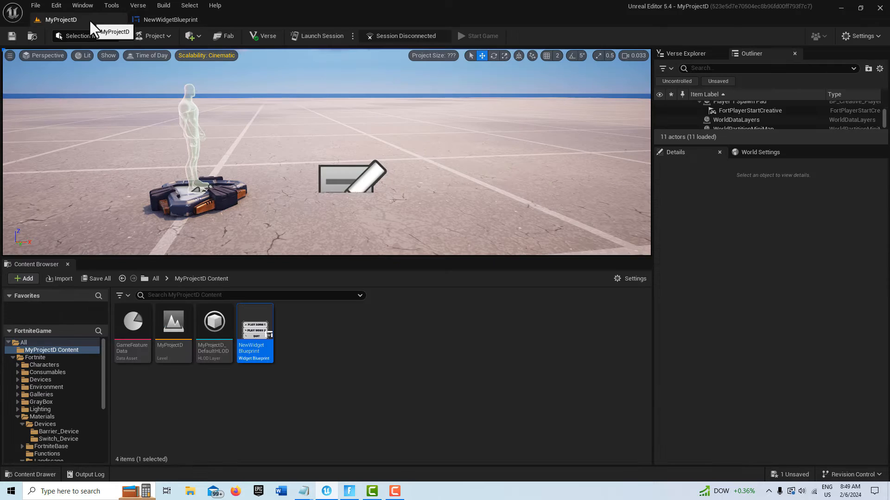
Step: Find the Pop-up Dialog Device among the Fortnite devices and place one in the level beside the spawn pad
{"action": "left_click", "coordinate": [40, 378]}
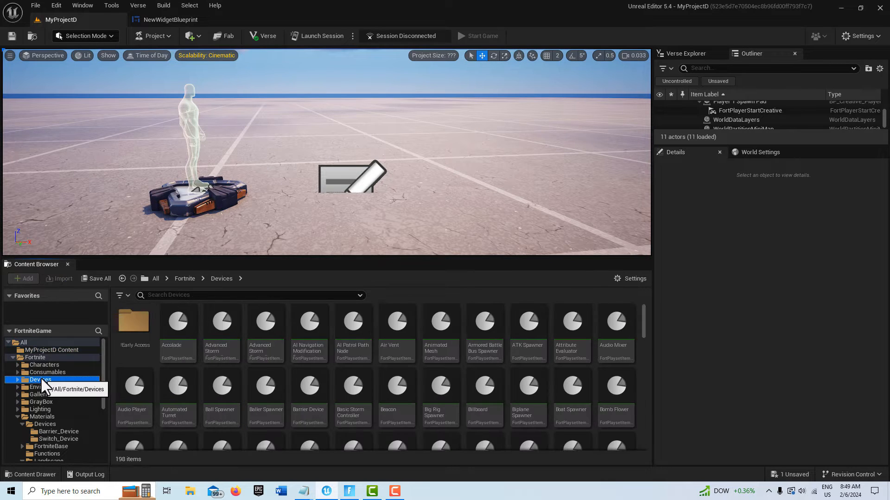
{"action": "left_click", "coordinate": [274, 297]}
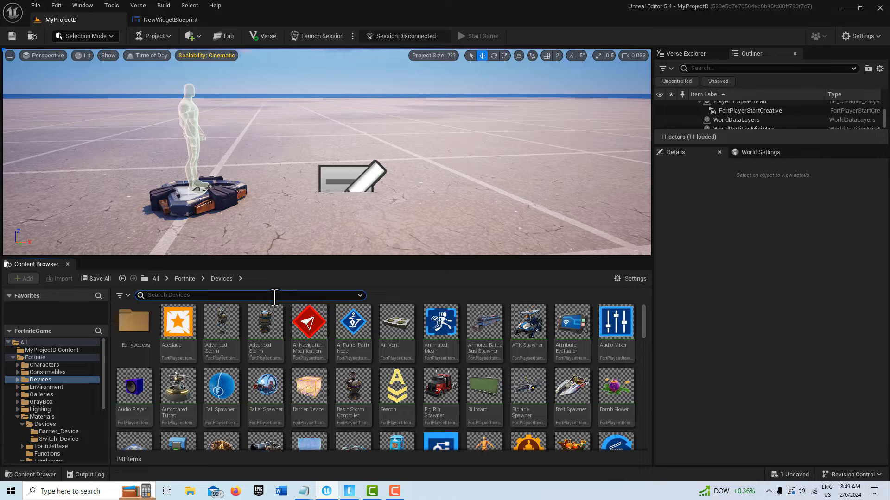
{"action": "type", "text": "pop"}
{"action": "left_click_drag", "start_coordinate": [122, 331], "coordinate": [517, 116]}
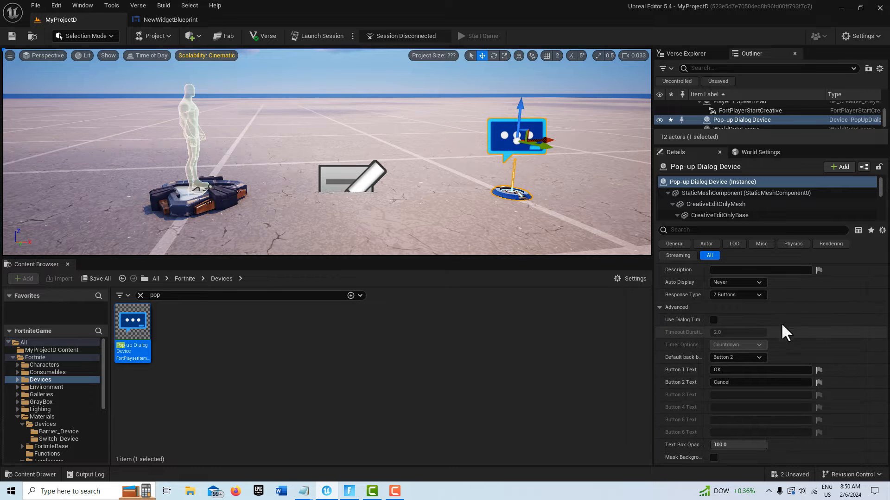
Step: Add a Show function binding to the Pop-up Dialog Device, triggered by Player 1 Spawn Pad's On Player Spawned event
{"action": "scroll", "coordinate": [773, 330], "scroll_direction": "down", "scroll_amount": 5}
{"action": "scroll", "coordinate": [772, 327], "scroll_direction": "down", "scroll_amount": 5}
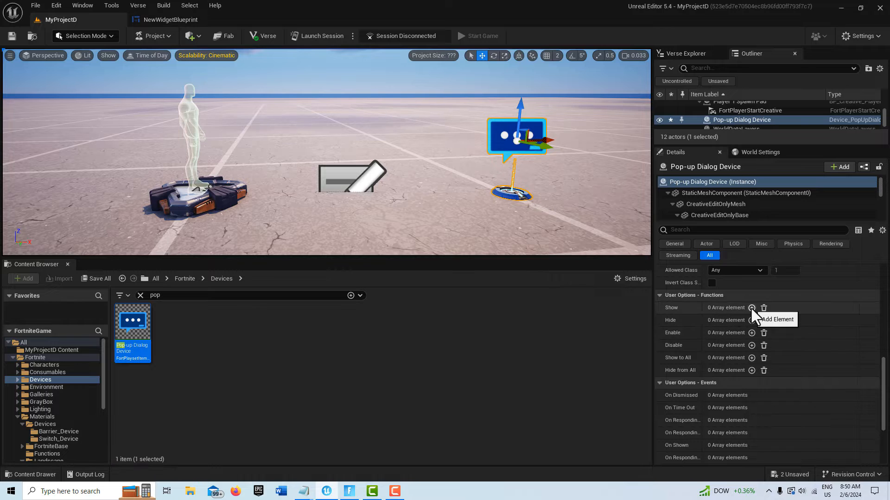
{"action": "left_click", "coordinate": [751, 308]}
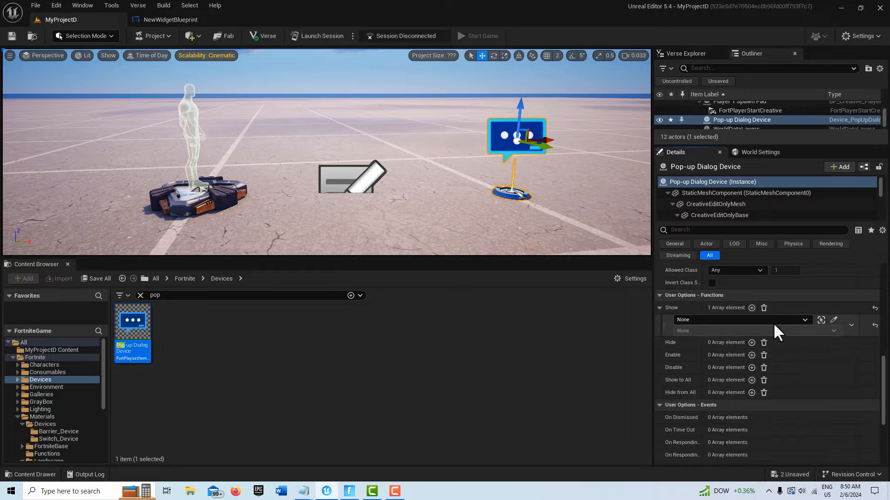
{"action": "left_click", "coordinate": [803, 319]}
{"action": "left_click", "coordinate": [738, 268]}
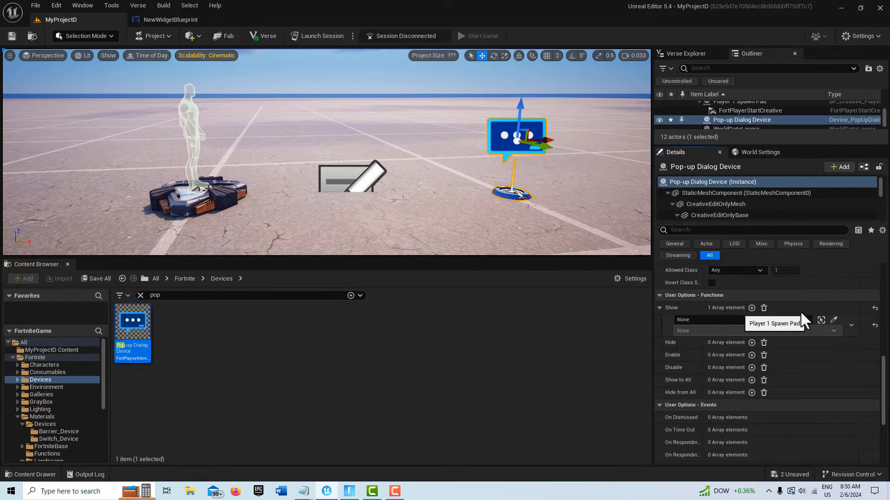
{"action": "left_click", "coordinate": [831, 329]}
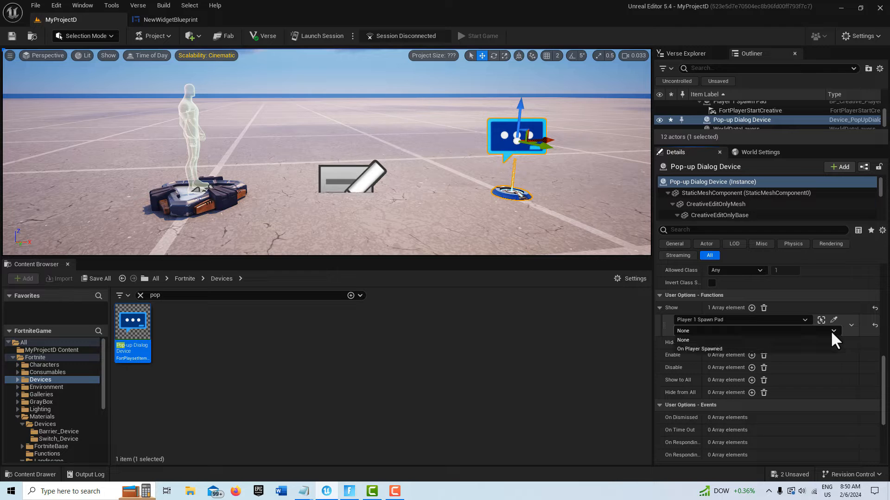
{"action": "left_click", "coordinate": [707, 348]}
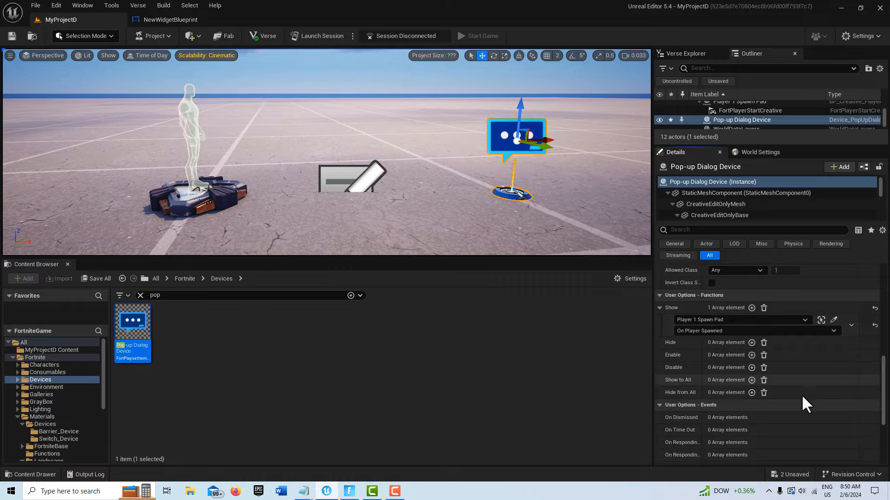
Step: Set the device's Modal Widget template override to NewWidgetBlueprint and save the level
{"action": "scroll", "coordinate": [801, 396], "scroll_direction": "down", "scroll_amount": 1}
{"action": "scroll", "coordinate": [799, 393], "scroll_direction": "down", "scroll_amount": 7}
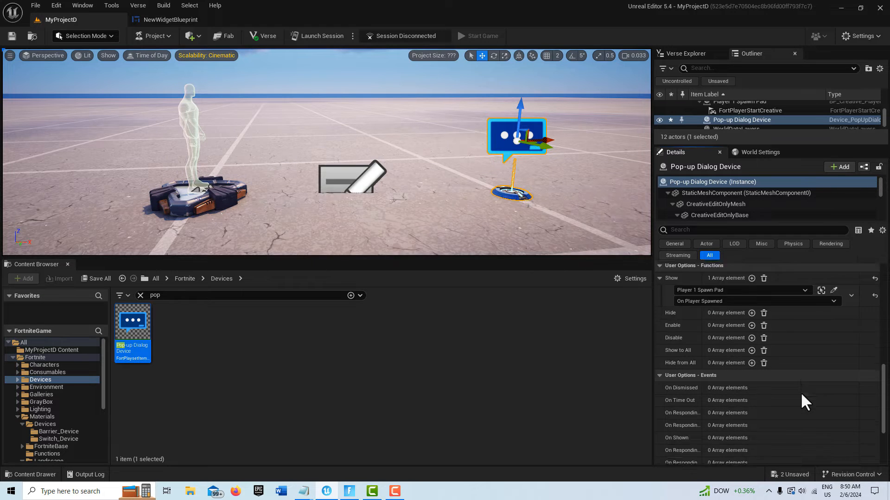
{"action": "scroll", "coordinate": [800, 394], "scroll_direction": "down", "scroll_amount": 1}
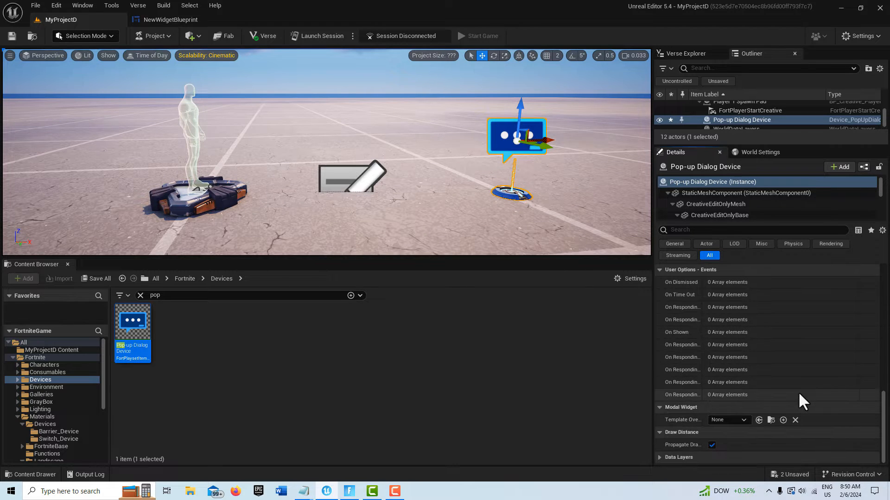
{"action": "left_click", "coordinate": [743, 421]}
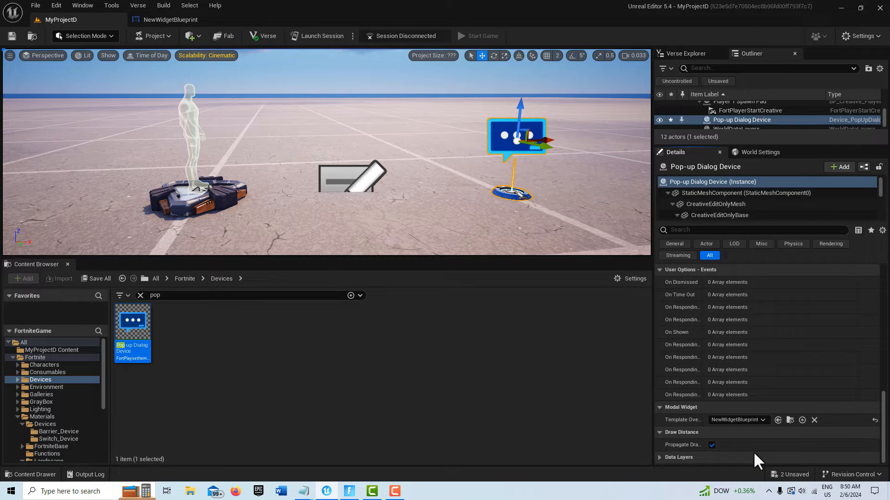
{"action": "left_click", "coordinate": [10, 36]}
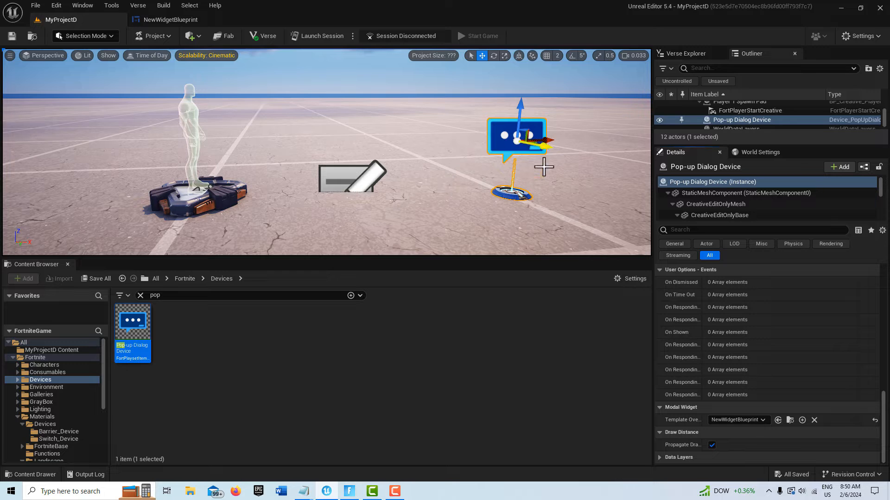
Step: In NewWidgetBlueprint, add a view binding for the Play Song 1 button and set its direction to One Way To View Model
{"action": "left_click", "coordinate": [171, 18]}
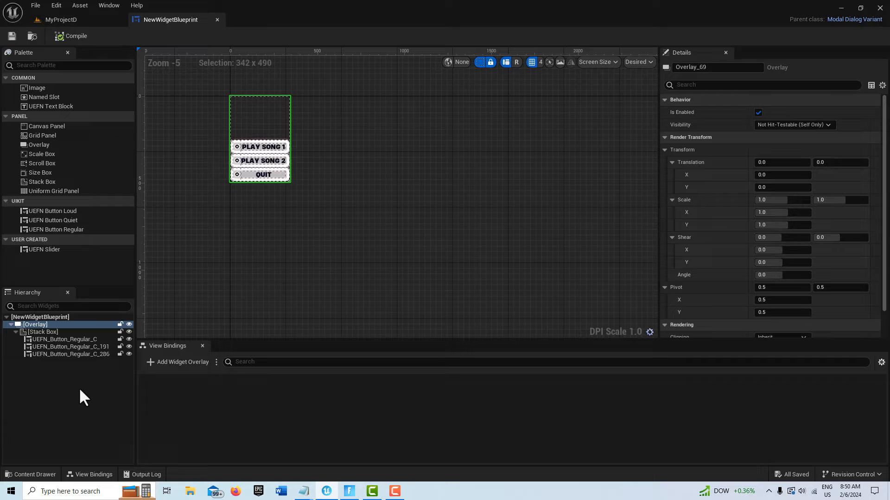
{"action": "left_click", "coordinate": [80, 341]}
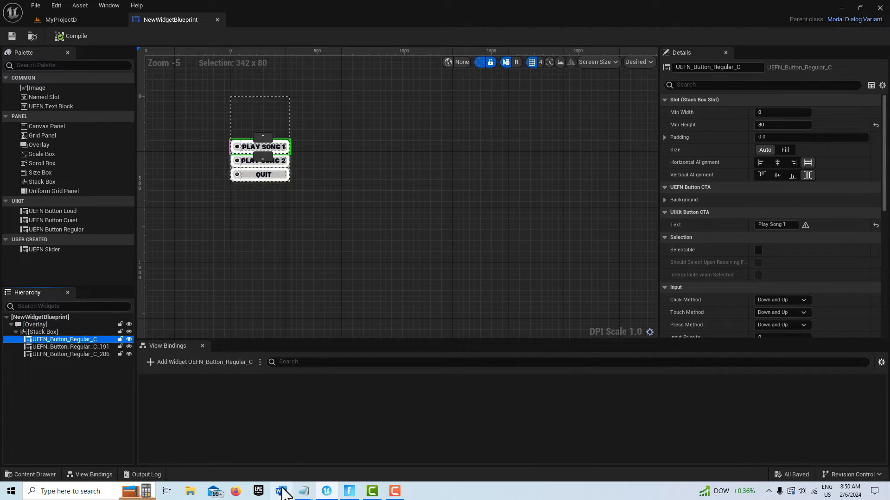
{"action": "left_click", "coordinate": [149, 361]}
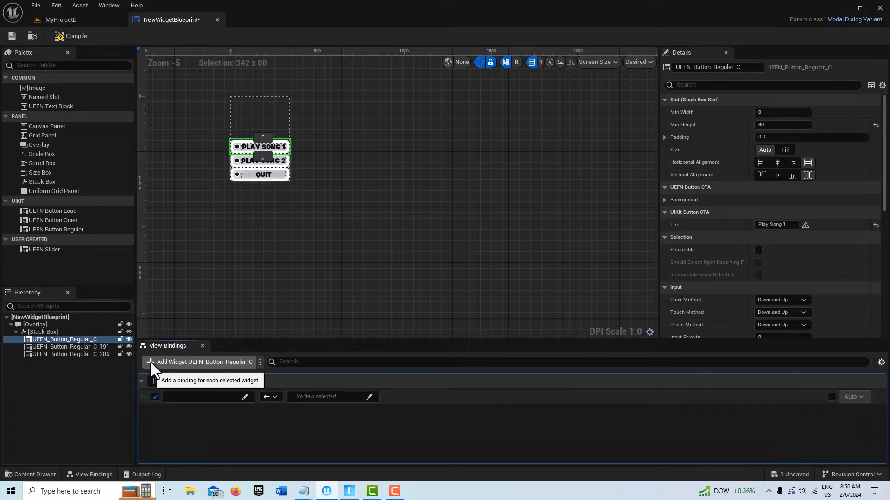
{"action": "left_click", "coordinate": [245, 396]}
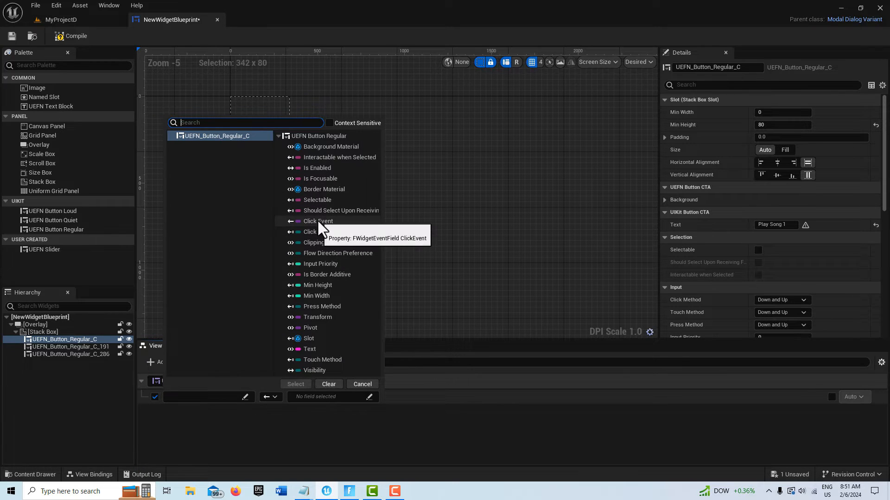
{"action": "left_click", "coordinate": [440, 434]}
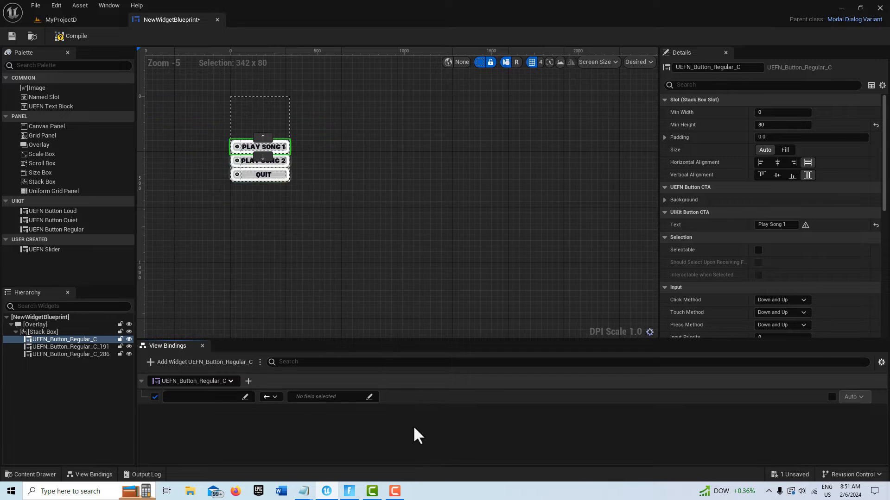
{"action": "left_click", "coordinate": [273, 396]}
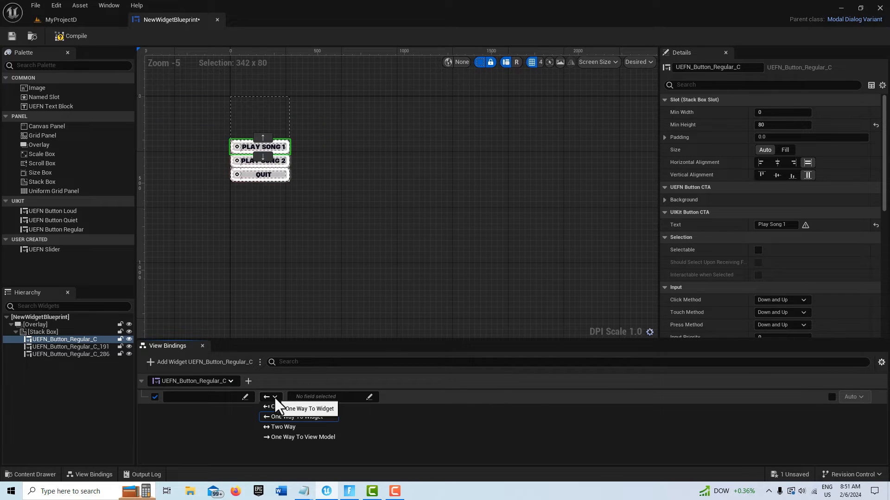
{"action": "left_click", "coordinate": [317, 437]}
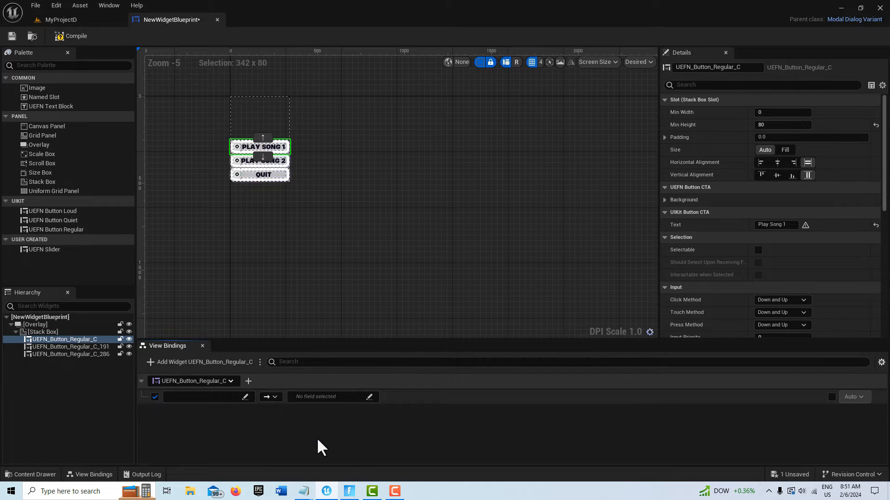
Step: Set the Play Song 1 binding's widget property to Click Event
{"action": "left_click", "coordinate": [245, 397]}
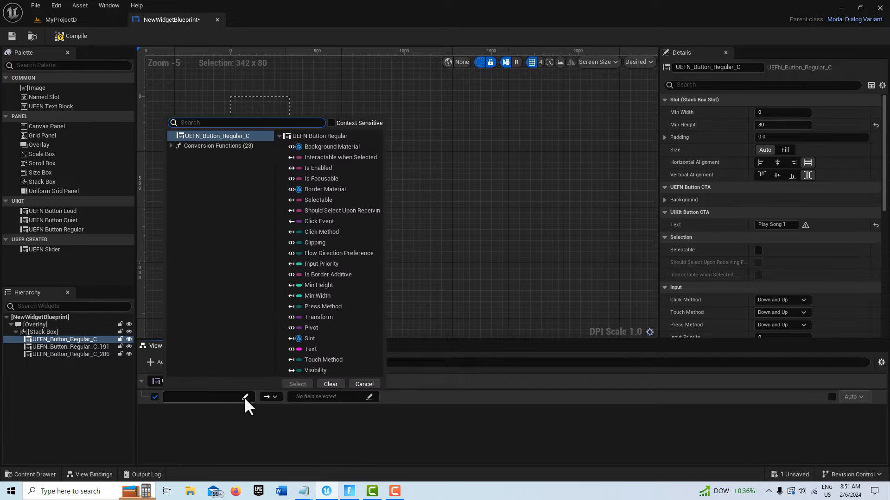
{"action": "left_click", "coordinate": [324, 221]}
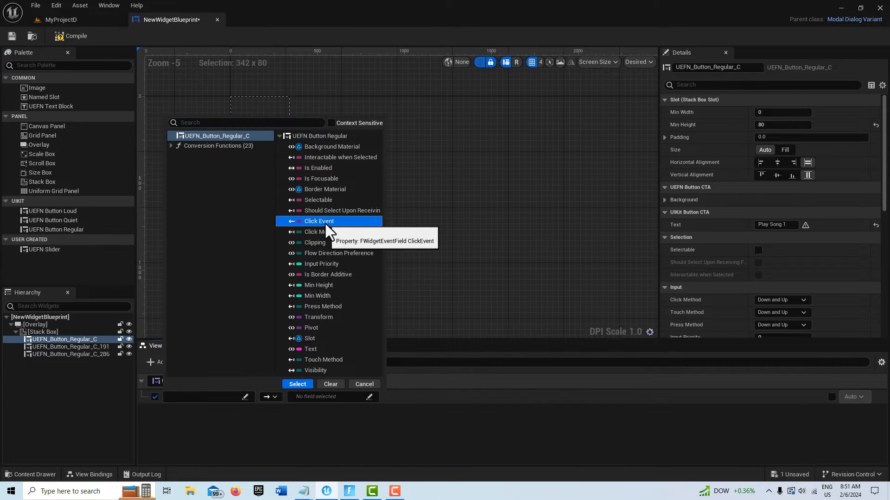
{"action": "left_click", "coordinate": [298, 384]}
Step: Assign the ModalDialog conversion function Get Response Button 1 to the Play Song 1 binding
{"action": "left_click", "coordinate": [245, 397]}
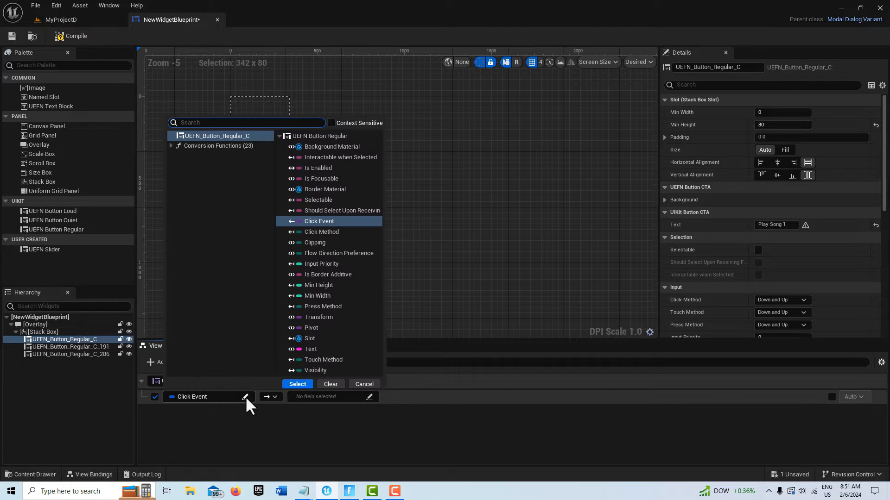
{"action": "left_click", "coordinate": [170, 145]}
{"action": "left_click", "coordinate": [175, 154]}
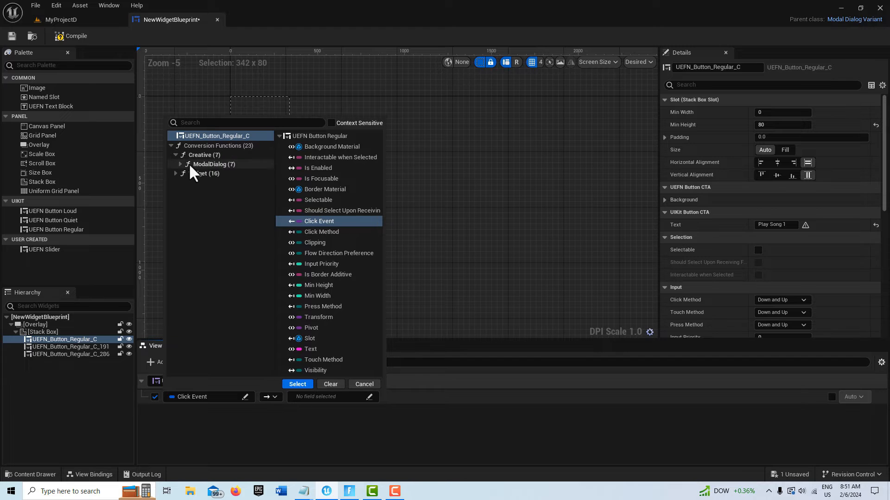
{"action": "left_click", "coordinate": [182, 164]}
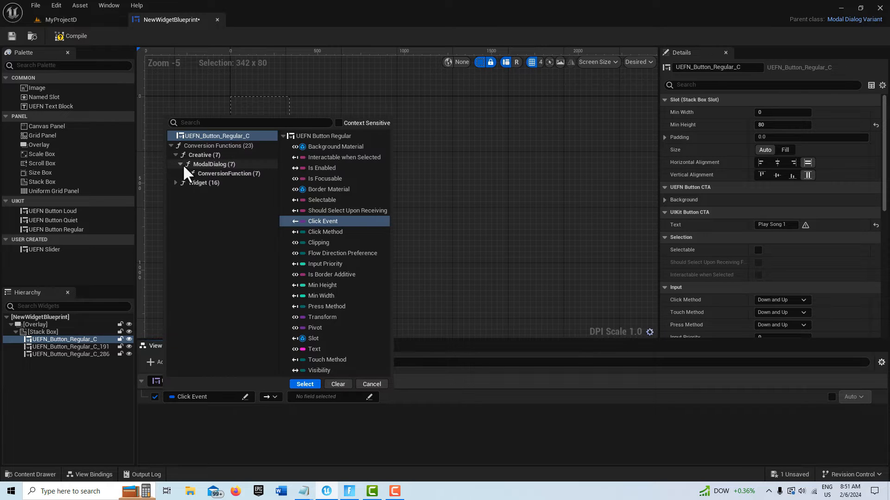
{"action": "left_click", "coordinate": [230, 174]}
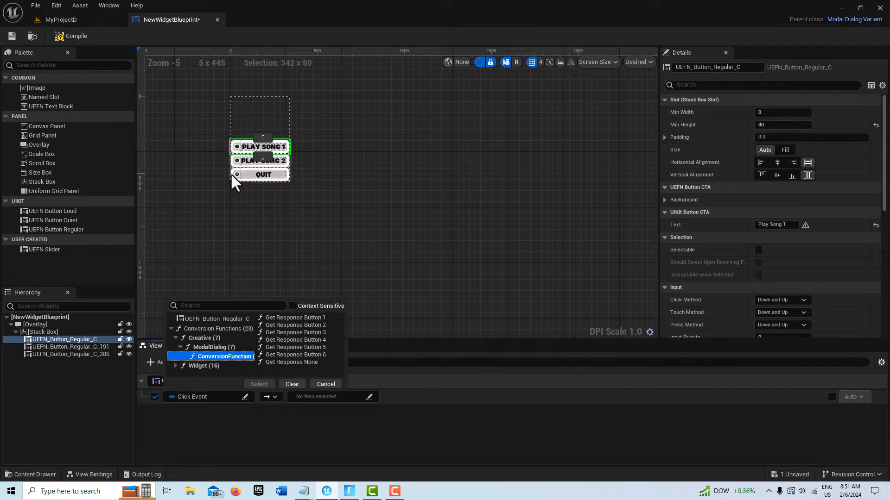
{"action": "left_click", "coordinate": [318, 318]}
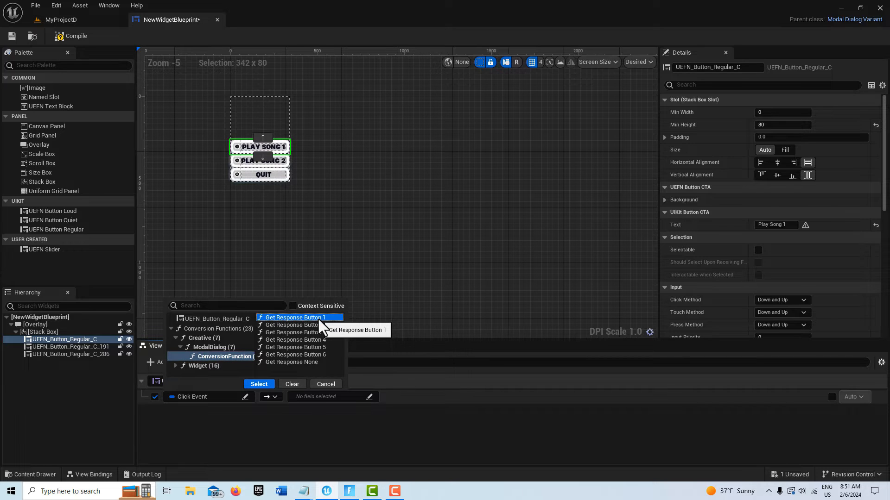
{"action": "left_click", "coordinate": [253, 385]}
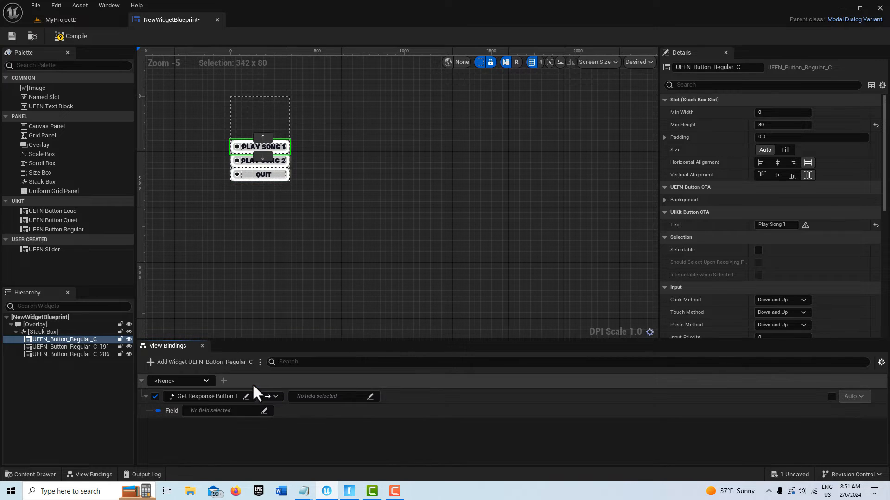
Step: Set the conversion function's input field to the Click Event of UEFN_Button_Regular_C_286 in the Stack Box
{"action": "left_click", "coordinate": [263, 410]}
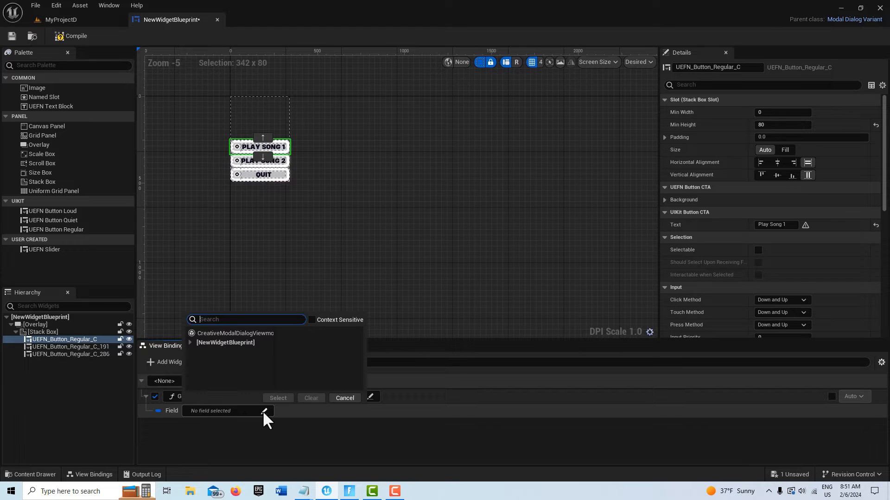
{"action": "left_click", "coordinate": [190, 343]}
{"action": "left_click", "coordinate": [193, 350]}
{"action": "left_click", "coordinate": [225, 361]}
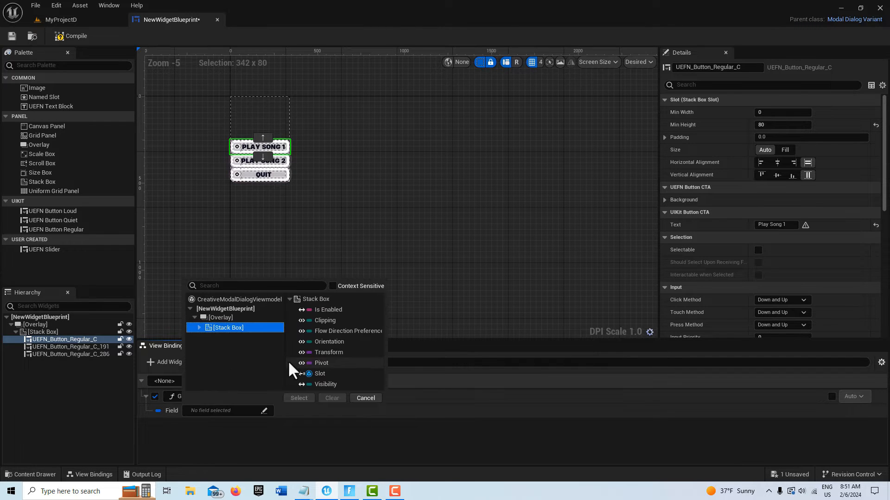
{"action": "left_click", "coordinate": [199, 328]}
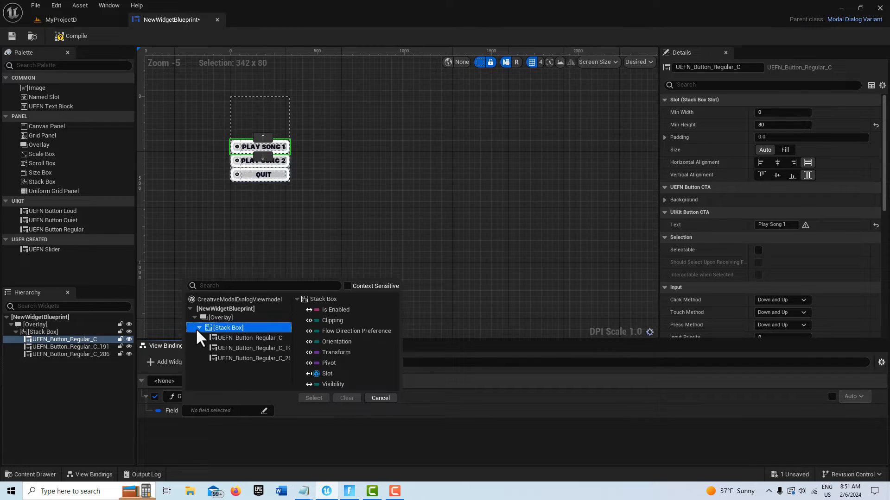
{"action": "left_click", "coordinate": [263, 360]}
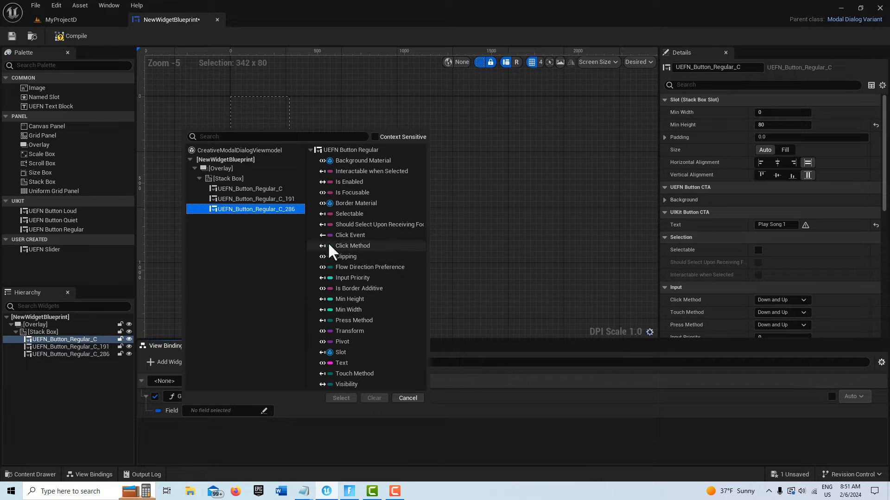
{"action": "left_click", "coordinate": [347, 235]}
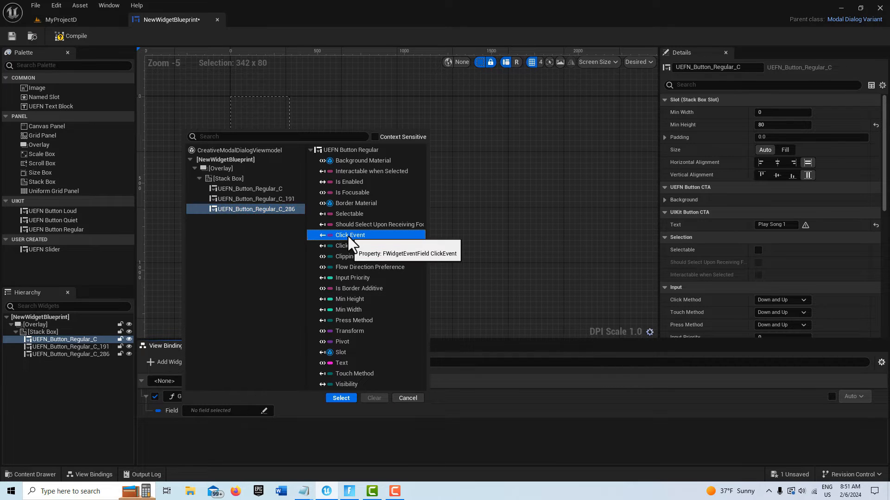
{"action": "left_click", "coordinate": [335, 397]}
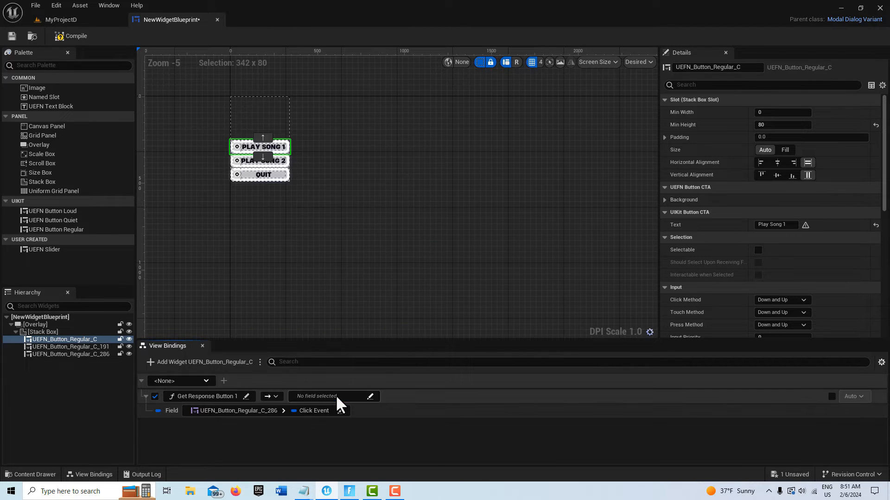
Step: Assign the binding to the Play Song 1 button widget, UEFN_Button_Regular_C
{"action": "left_click", "coordinate": [204, 381]}
{"action": "left_click", "coordinate": [217, 425]}
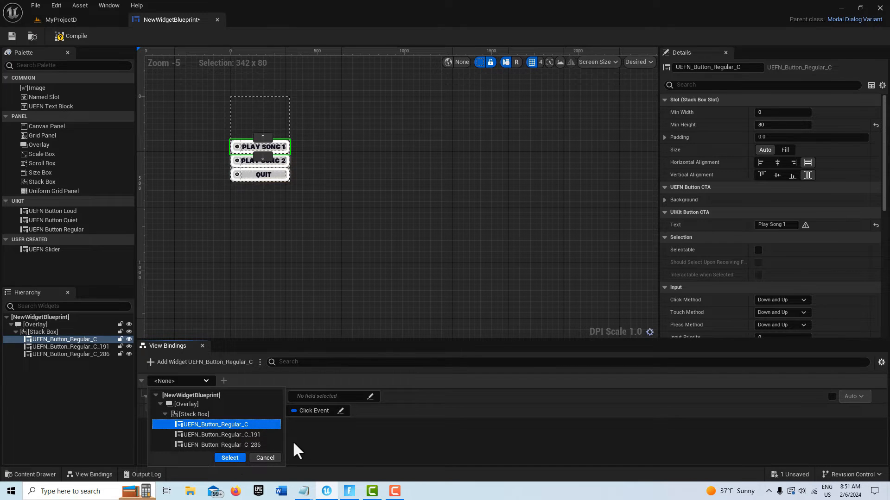
{"action": "left_click", "coordinate": [230, 458]}
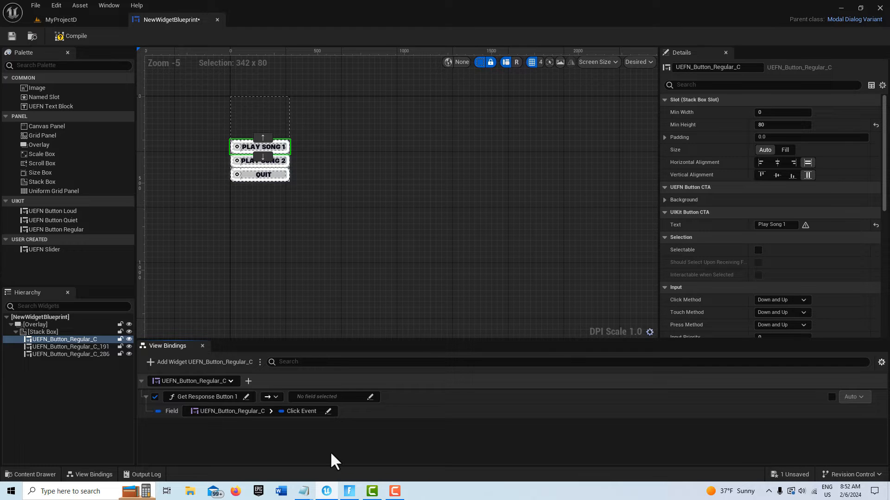
Step: Set the Play Song 1 binding's destination to the Response field of CreativeModalDialogViewmodel, and compile and save the widget
{"action": "left_click", "coordinate": [370, 397]}
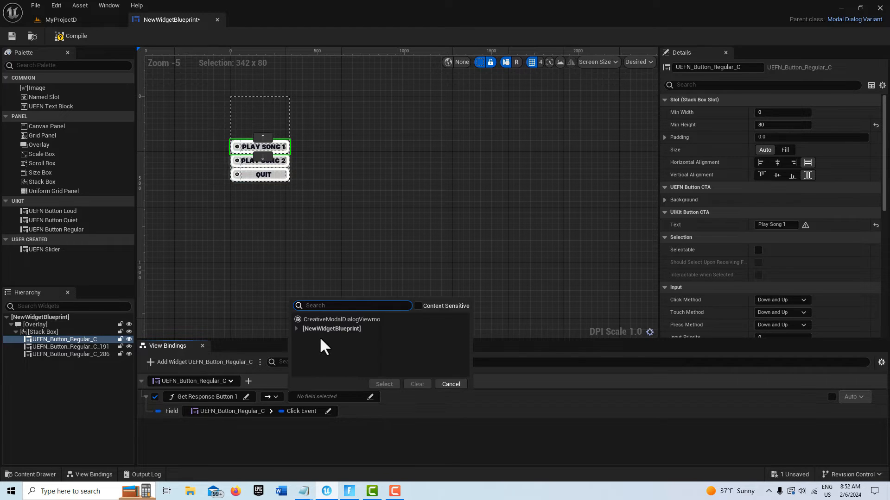
{"action": "left_click", "coordinate": [326, 319]}
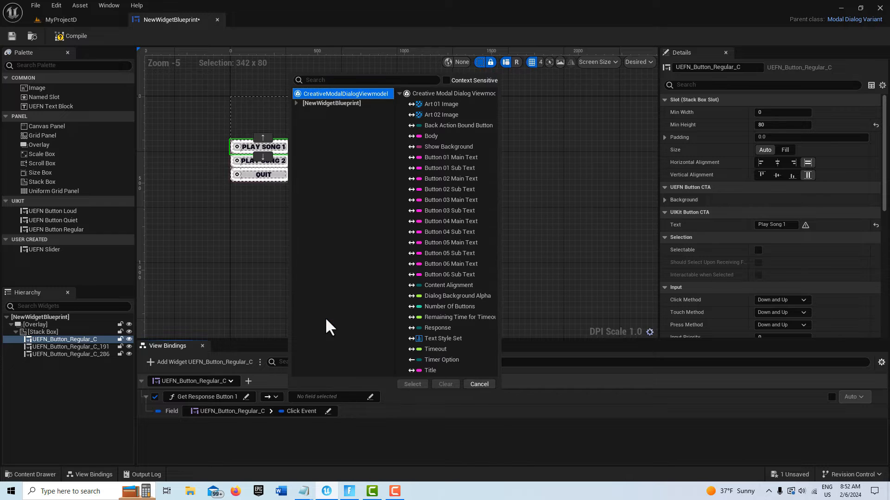
{"action": "left_click", "coordinate": [438, 328]}
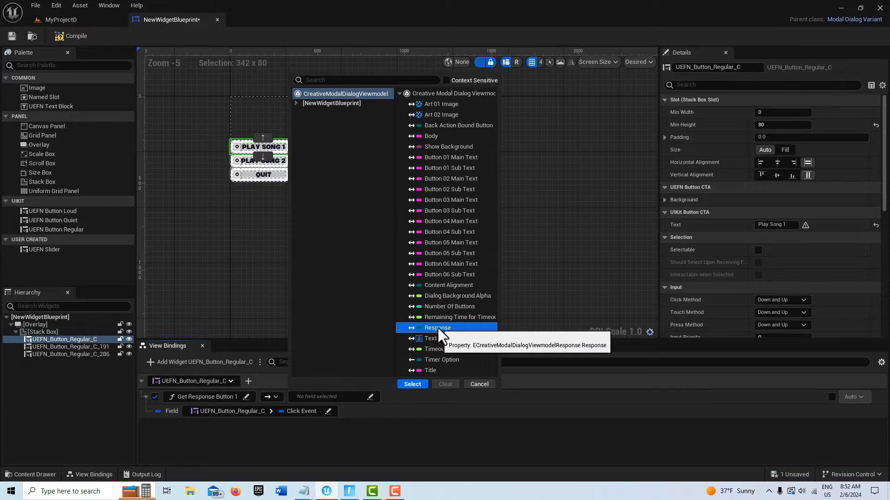
{"action": "left_click", "coordinate": [412, 384]}
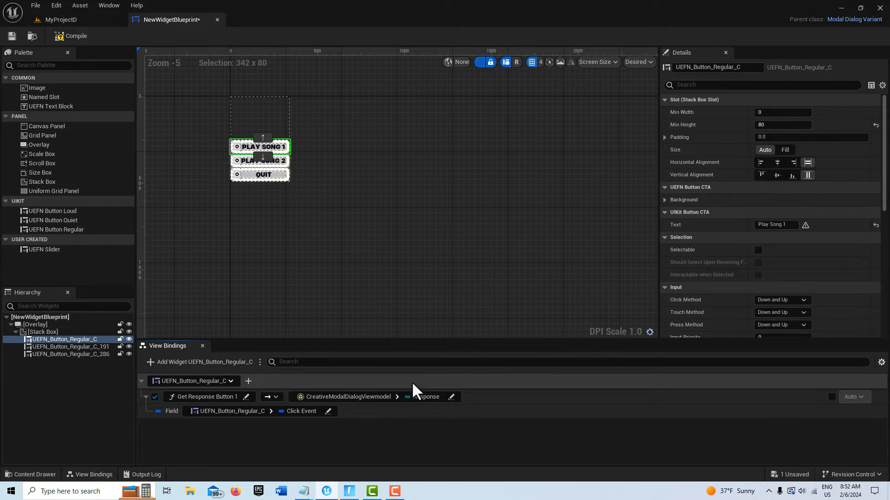
{"action": "left_click", "coordinate": [62, 39]}
{"action": "left_click", "coordinate": [13, 35]}
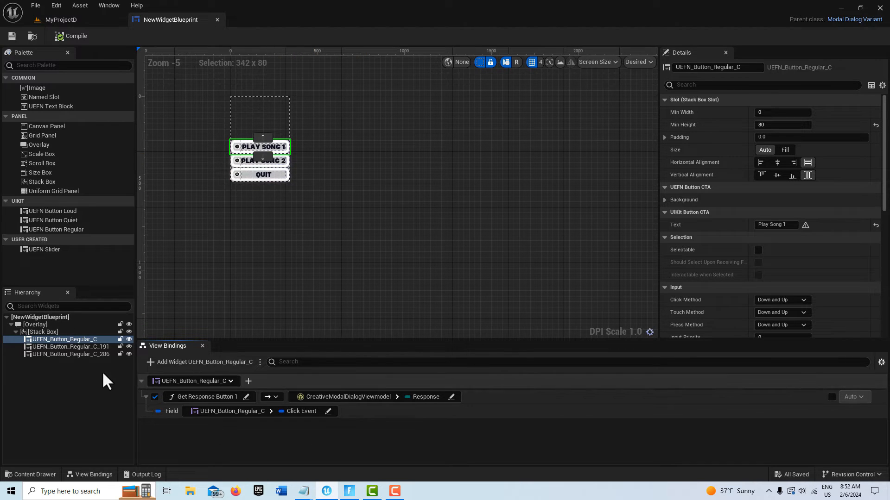
Step: Add a view binding for the Play Song 2 button, UEFN_Button_Regular_C_191, with Click Event as its widget property
{"action": "left_click", "coordinate": [78, 347]}
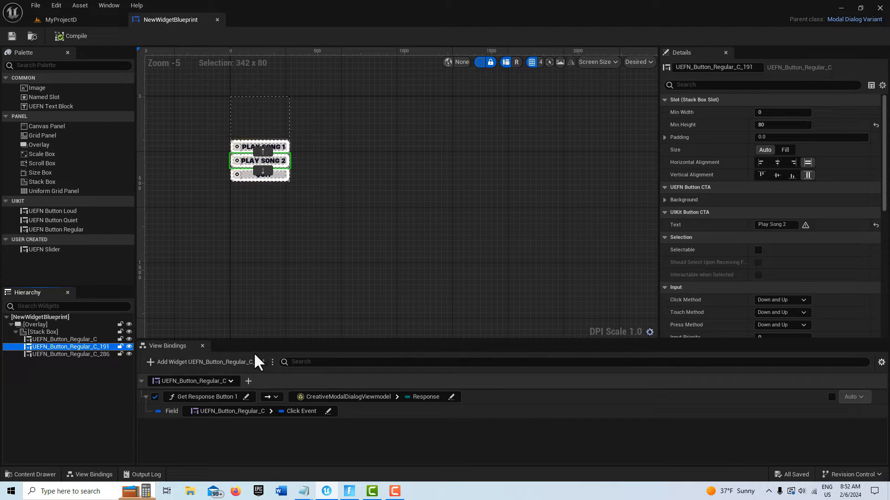
{"action": "left_click", "coordinate": [195, 362]}
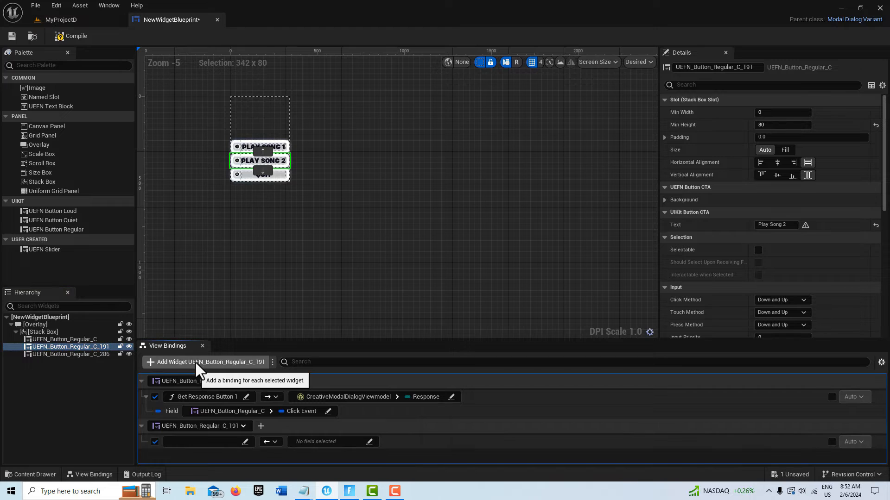
{"action": "left_click", "coordinate": [245, 443]}
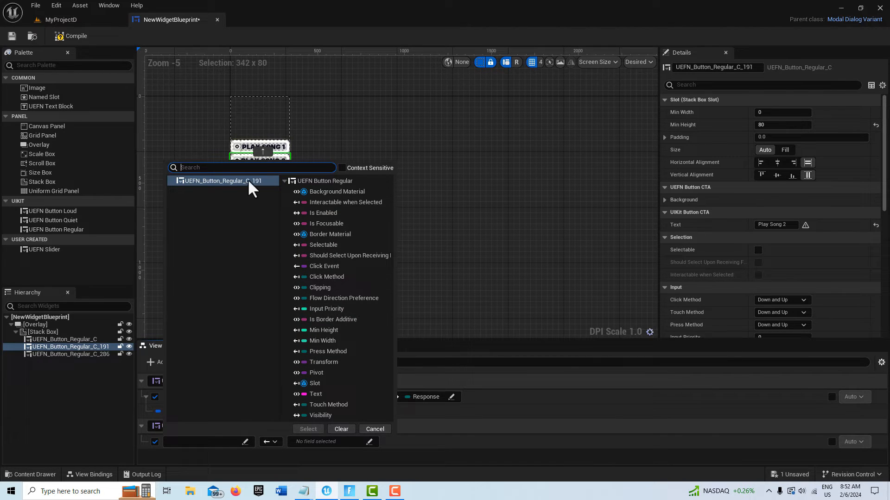
{"action": "left_click", "coordinate": [316, 266]}
{"action": "left_click", "coordinate": [306, 430]}
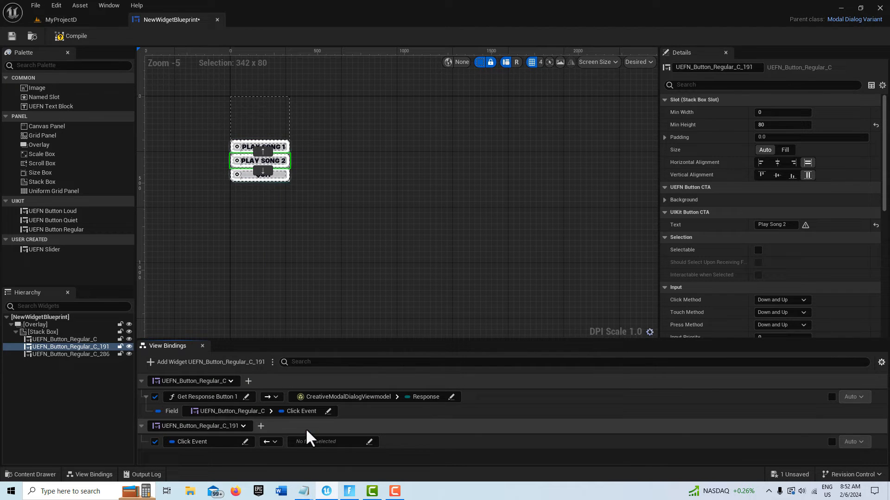
Step: Reverse the Play Song 2 binding's direction so it runs from the widget to the viewmodel
{"action": "left_click", "coordinate": [244, 442]}
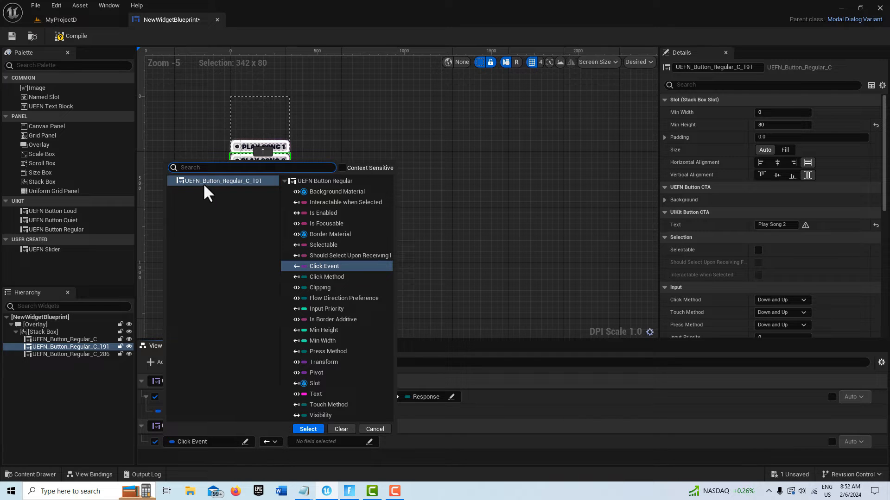
{"action": "left_click", "coordinate": [307, 430]}
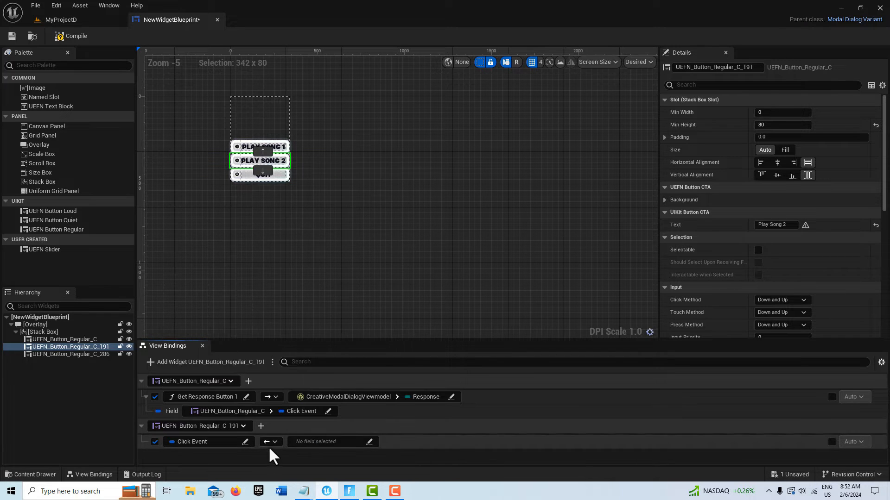
{"action": "left_click", "coordinate": [271, 441]}
{"action": "left_click", "coordinate": [318, 431]}
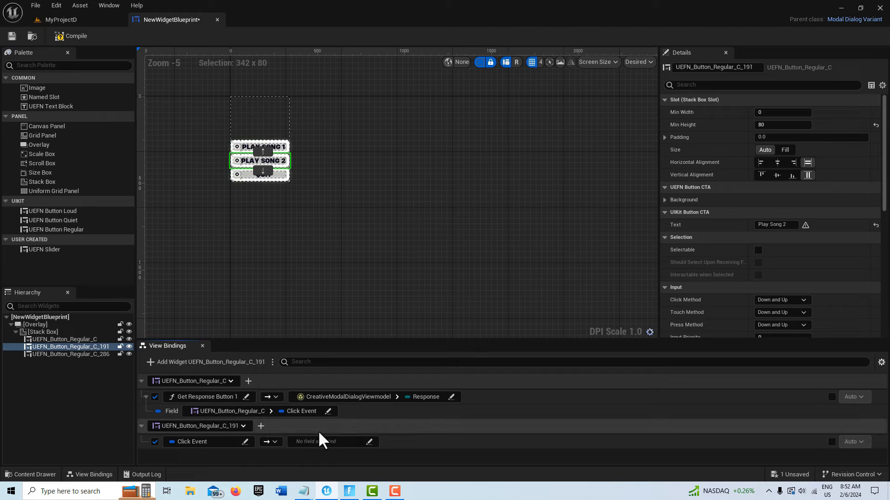
Step: Assign the ModalDialog conversion function Get Response Button 2 to the Play Song 2 binding
{"action": "left_click", "coordinate": [245, 441]}
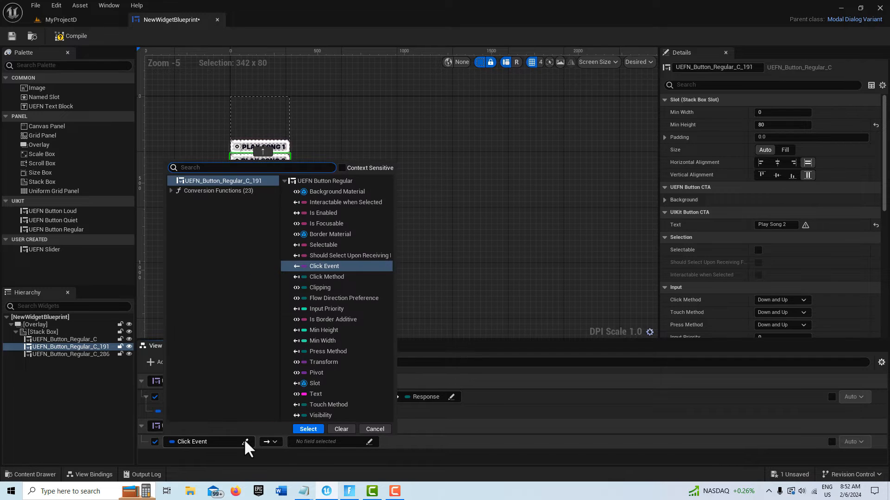
{"action": "left_click", "coordinate": [171, 191]}
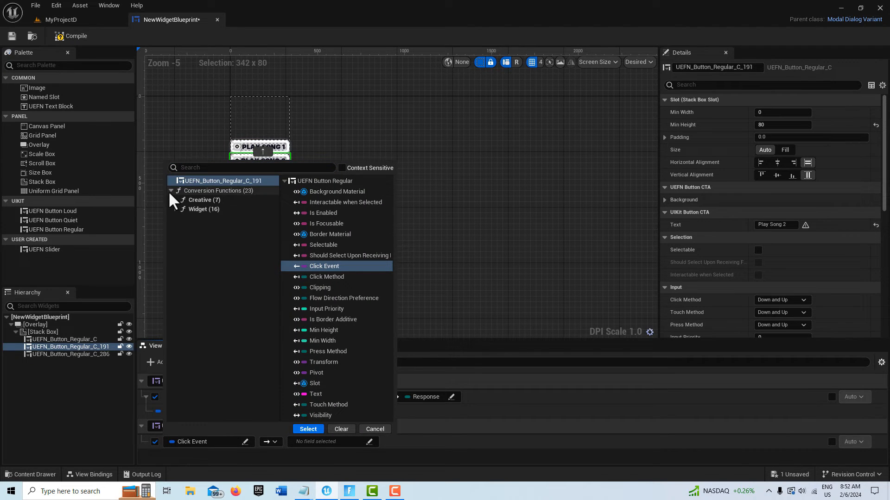
{"action": "left_click", "coordinate": [176, 200]}
{"action": "left_click", "coordinate": [180, 209]}
{"action": "left_click", "coordinate": [243, 220]}
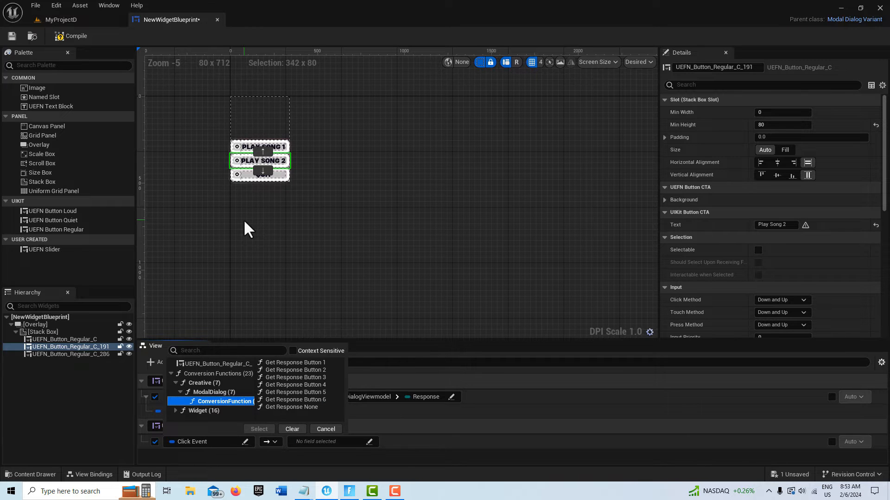
{"action": "left_click", "coordinate": [304, 370]}
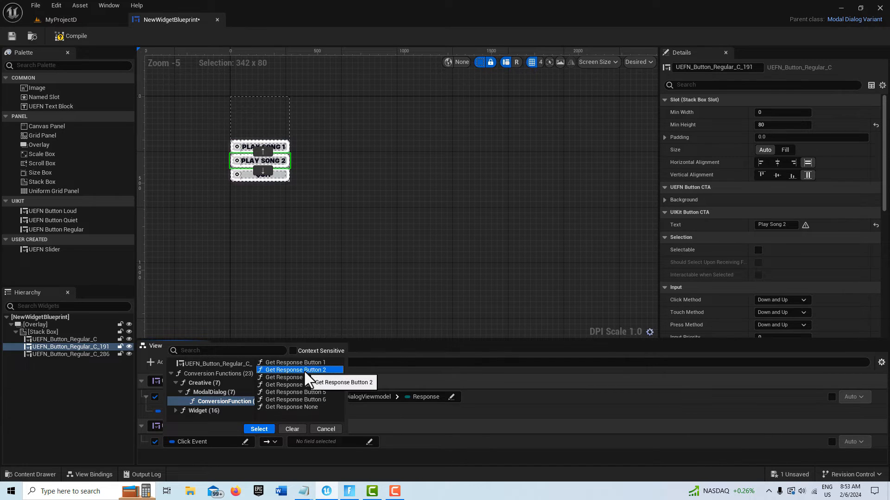
{"action": "left_click", "coordinate": [260, 428]}
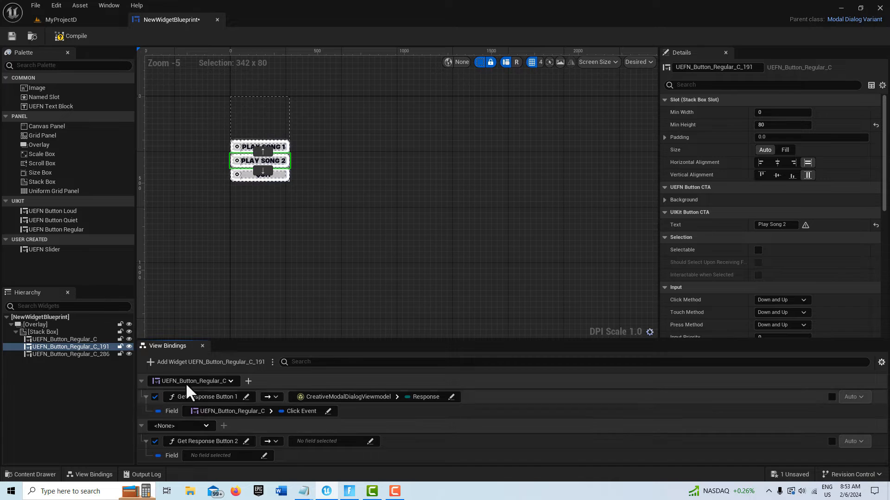
Step: Assign the Get Response Button 2 binding to the Play Song 2 button widget, UEFN_Button_Regular_C_191
{"action": "left_click", "coordinate": [207, 425]}
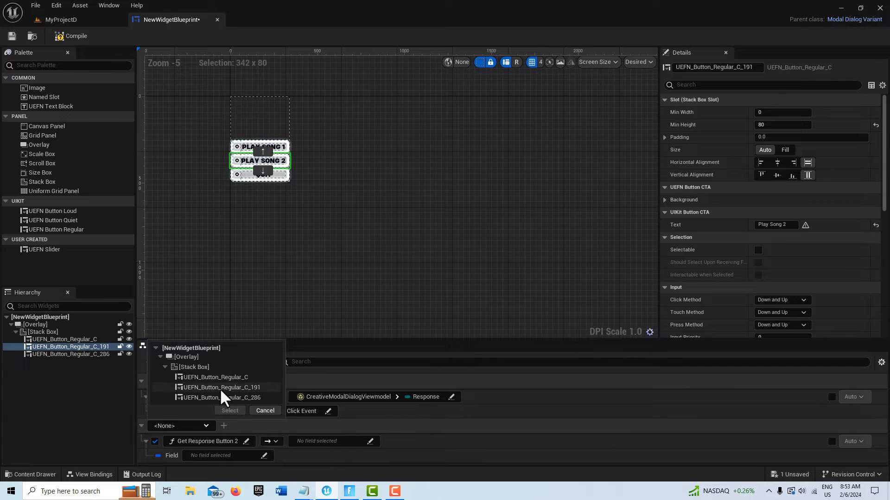
{"action": "left_click", "coordinate": [219, 388]}
{"action": "left_click", "coordinate": [224, 408]}
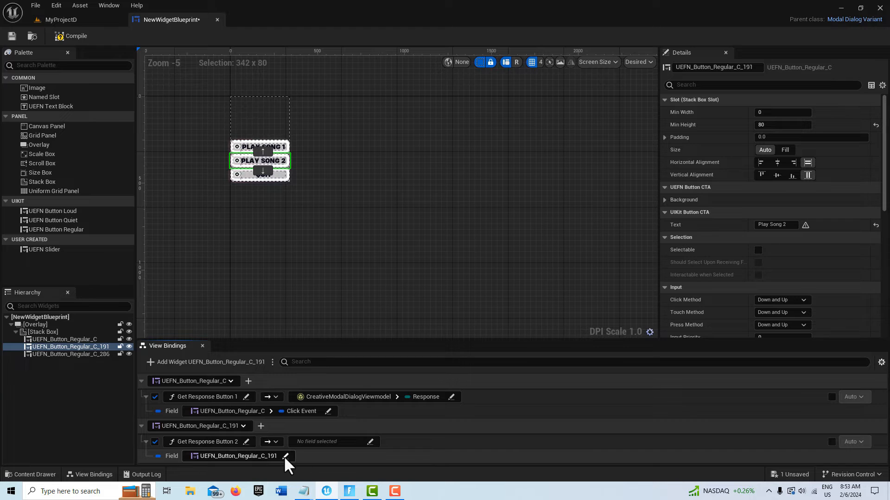
Step: Set the Get Response Button 2 function's input field to the Click Event of UEFN_Button_Regular_C_191 in the Stack Box
{"action": "left_click", "coordinate": [285, 456]}
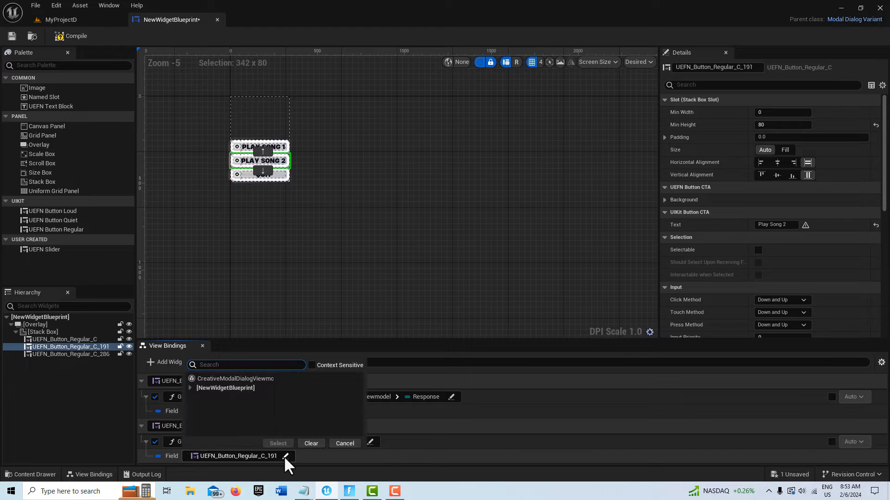
{"action": "left_click", "coordinate": [190, 388]}
{"action": "left_click", "coordinate": [195, 397]}
{"action": "left_click", "coordinate": [200, 407]}
{"action": "left_click", "coordinate": [232, 419]}
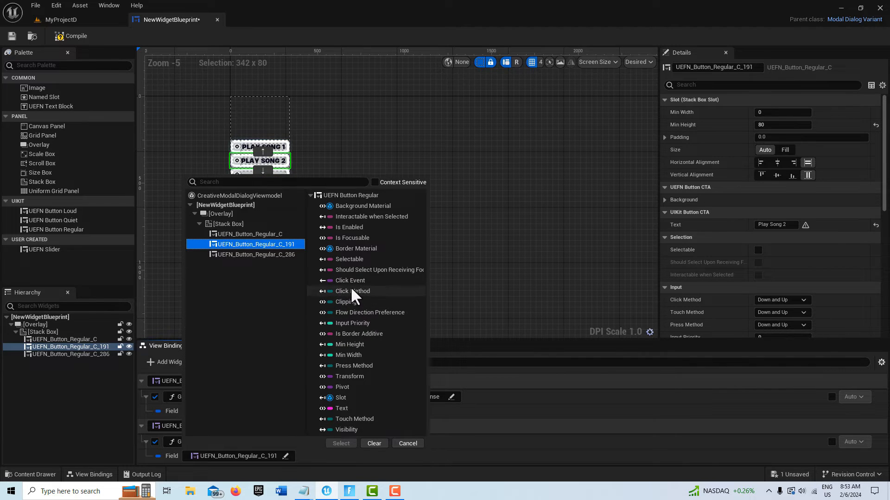
{"action": "left_click", "coordinate": [351, 281]}
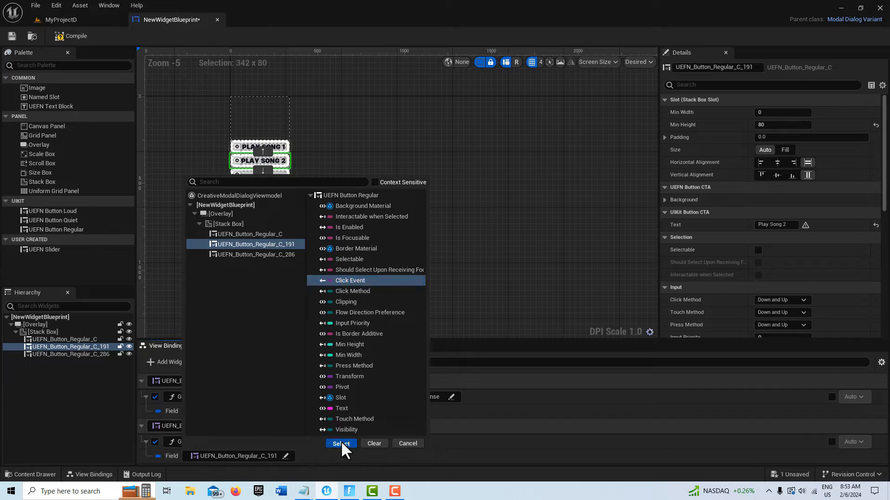
{"action": "left_click", "coordinate": [342, 443]}
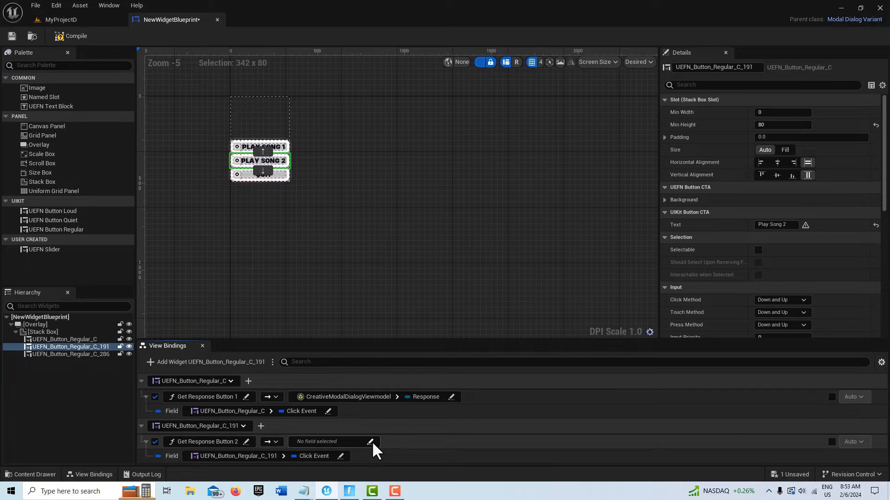
Step: Set the Play Song 2 binding's destination to the Response field of CreativeModalDialogViewmodel, and compile and save the widget
{"action": "left_click", "coordinate": [371, 442]}
{"action": "left_click", "coordinate": [342, 364]}
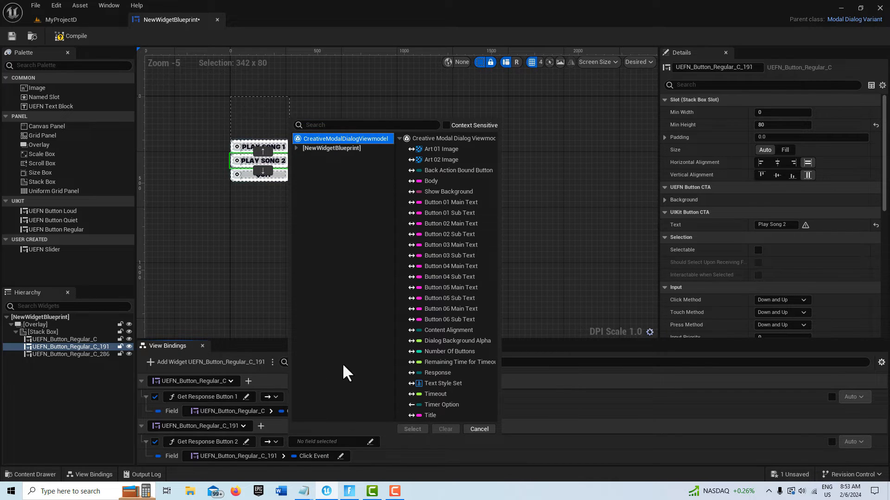
{"action": "left_click", "coordinate": [435, 372]}
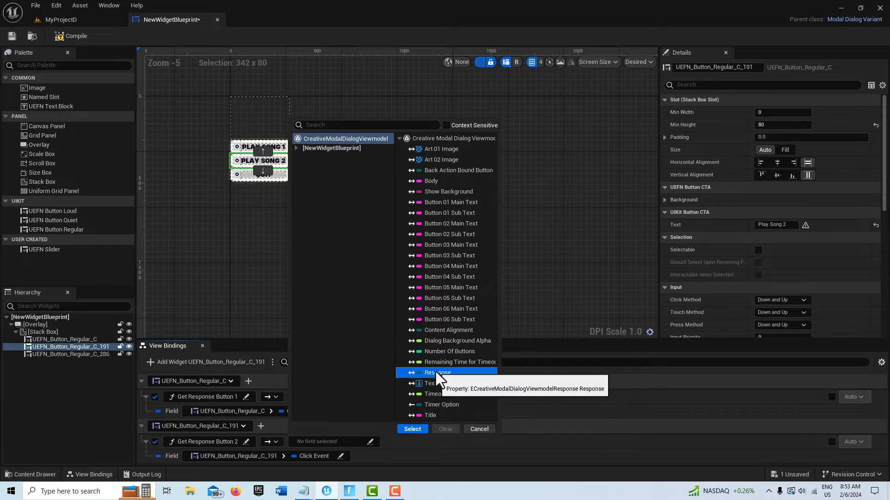
{"action": "left_click", "coordinate": [413, 427]}
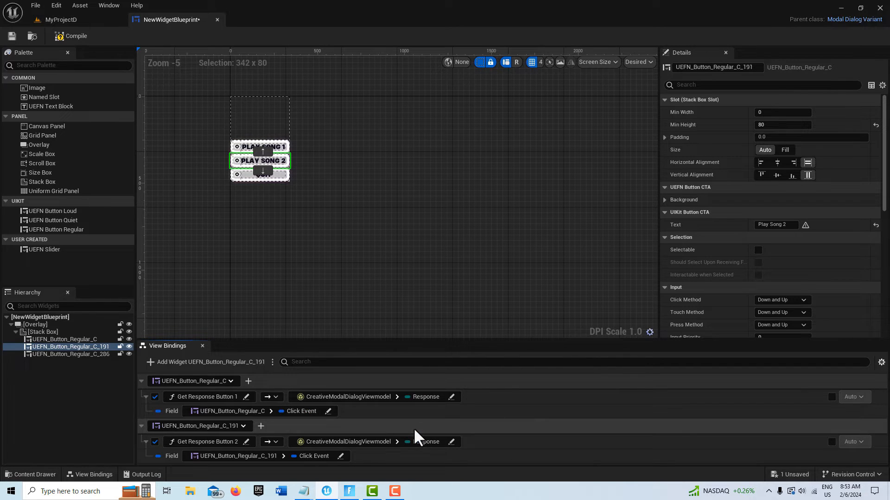
{"action": "left_click", "coordinate": [68, 37]}
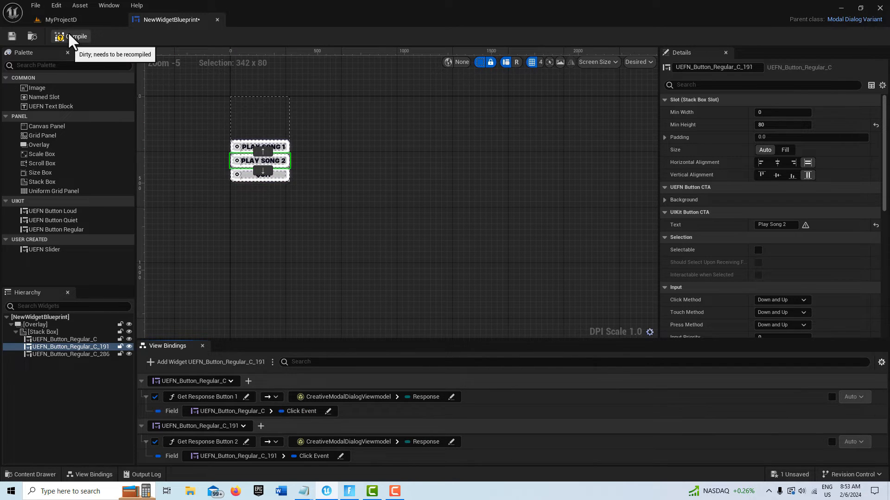
{"action": "left_click", "coordinate": [12, 36]}
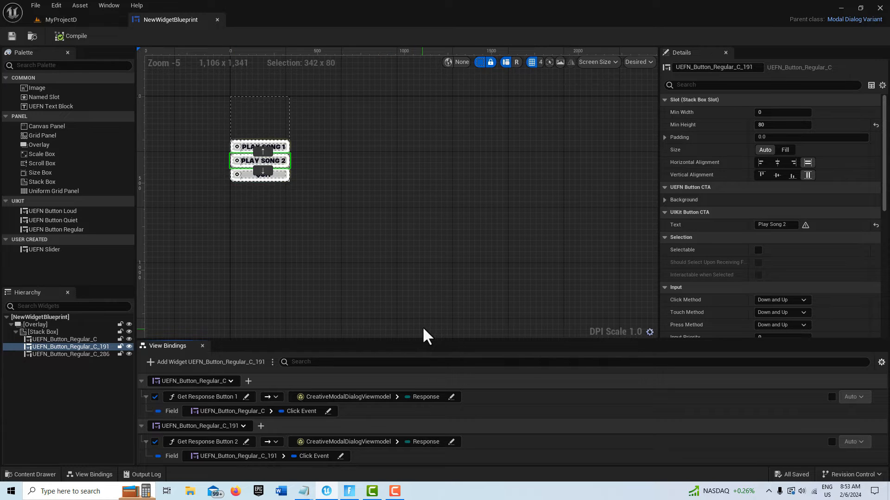
Step: Enlarge the View Bindings area upward to make room for another binding
{"action": "scroll", "coordinate": [427, 336], "scroll_direction": "down", "scroll_amount": 3}
{"action": "scroll", "coordinate": [431, 336], "scroll_direction": "up", "scroll_amount": 2}
{"action": "left_click_drag", "start_coordinate": [434, 343], "coordinate": [438, 274]}
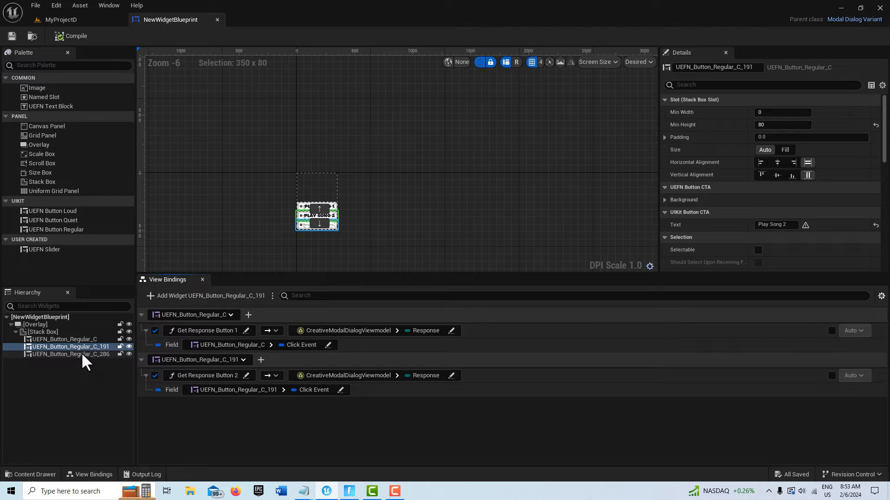
Step: Add a view binding for the Quit button, UEFN_Button_Regular_C_286, with Click Event as its widget property
{"action": "left_click", "coordinate": [69, 355]}
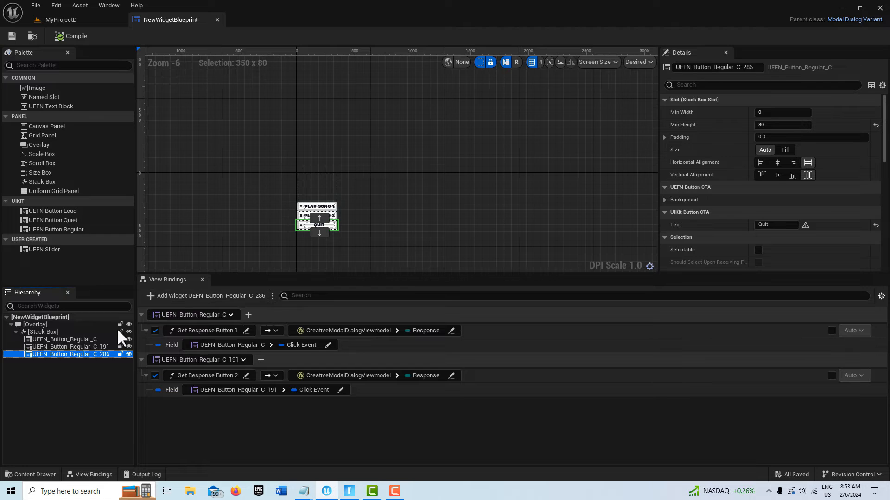
{"action": "left_click", "coordinate": [156, 296]}
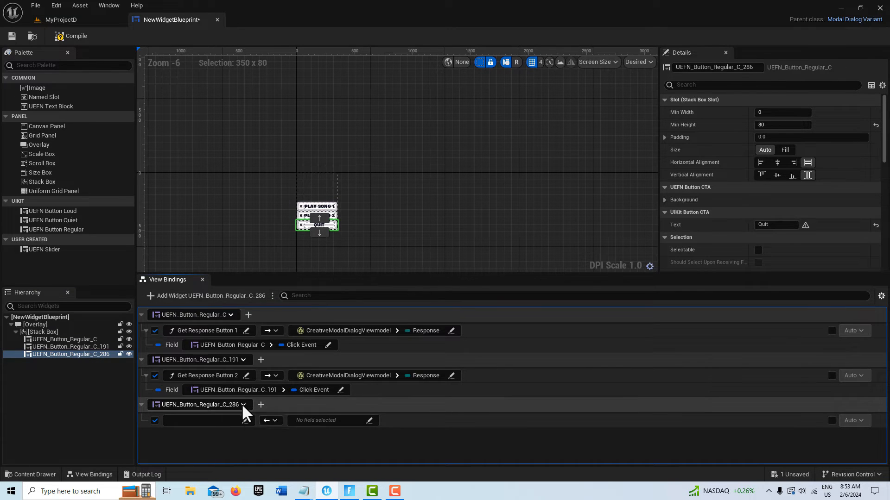
{"action": "left_click", "coordinate": [243, 421]}
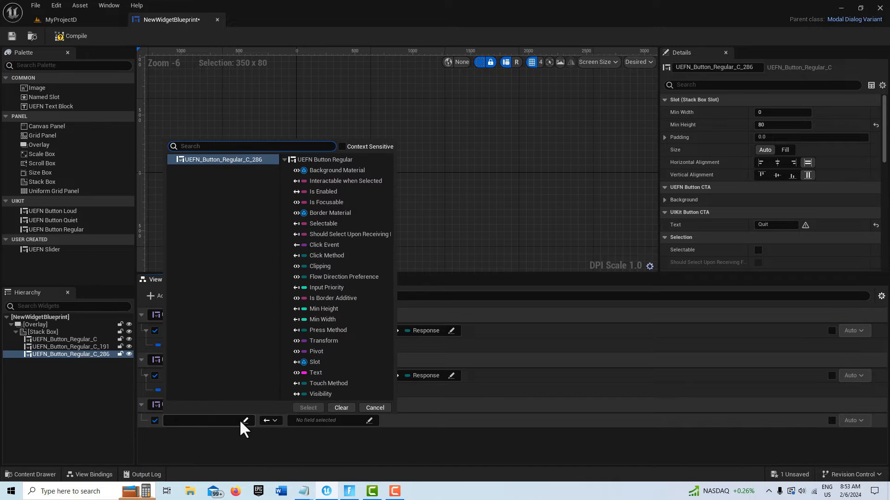
{"action": "left_click", "coordinate": [329, 245]}
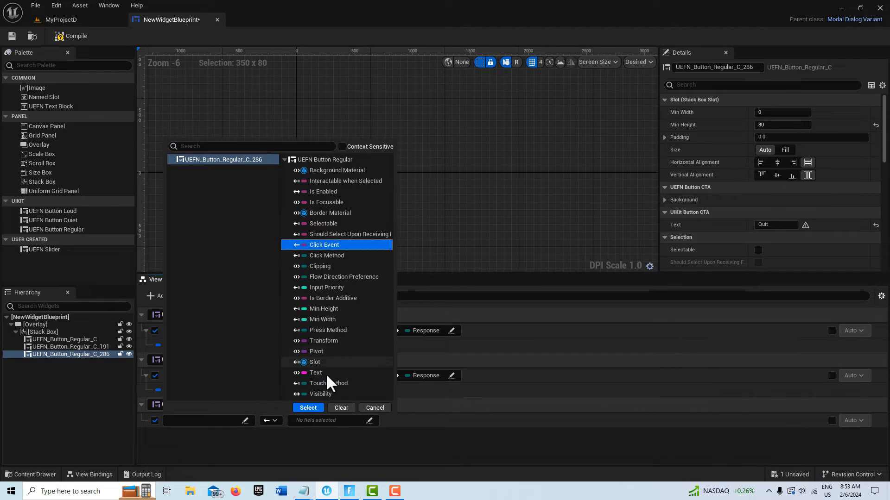
{"action": "left_click", "coordinate": [308, 408]}
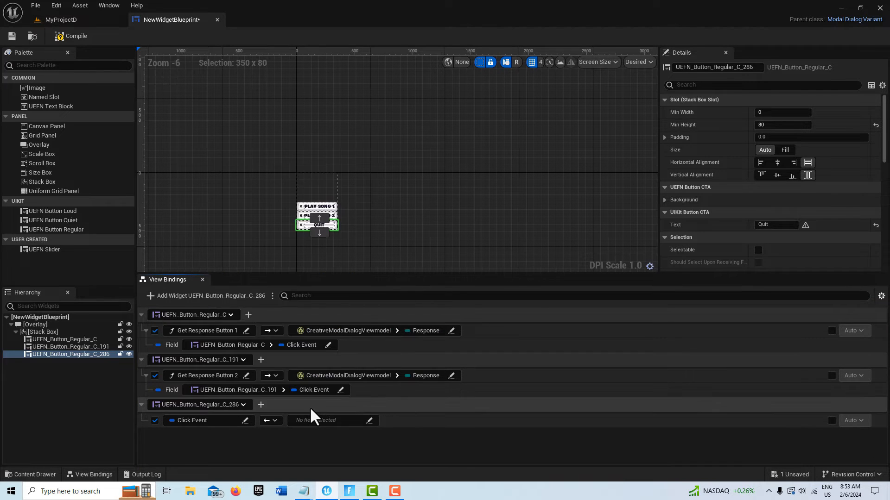
Step: Keep Click Event as the Quit binding's property and set its direction to One Way To View Model
{"action": "left_click", "coordinate": [245, 421]}
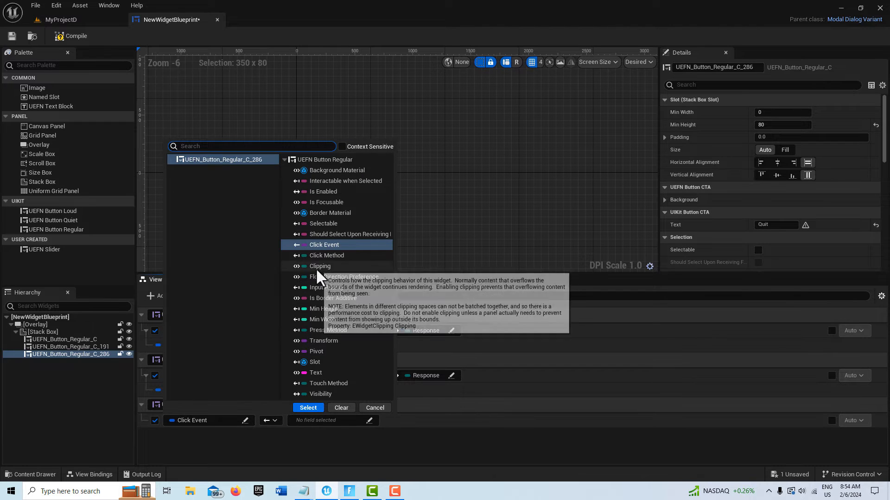
{"action": "left_click", "coordinate": [327, 246]}
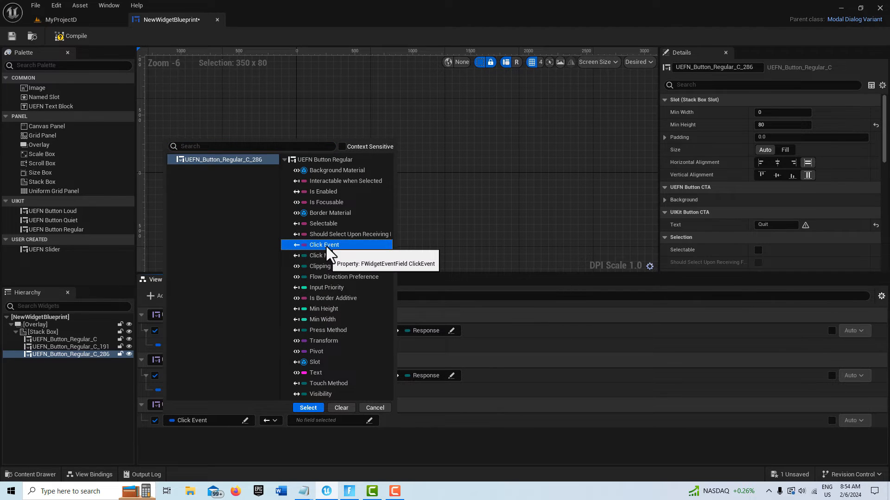
{"action": "left_click", "coordinate": [271, 422]}
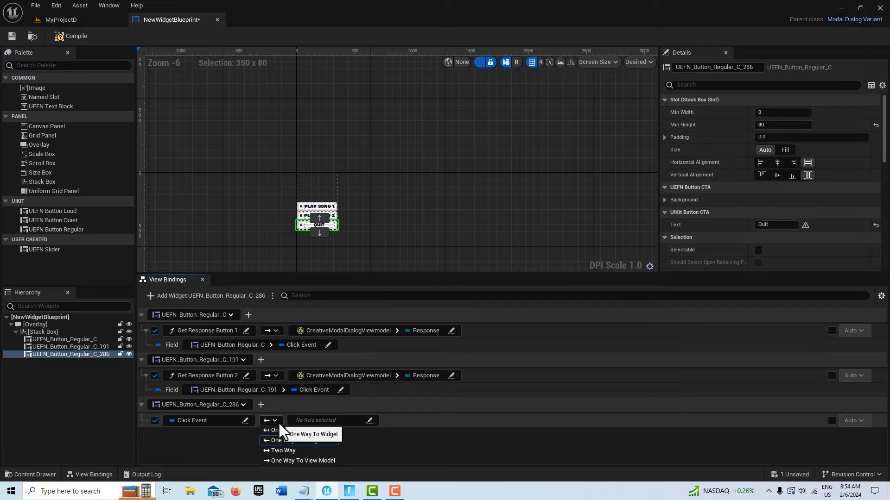
{"action": "left_click", "coordinate": [297, 460]}
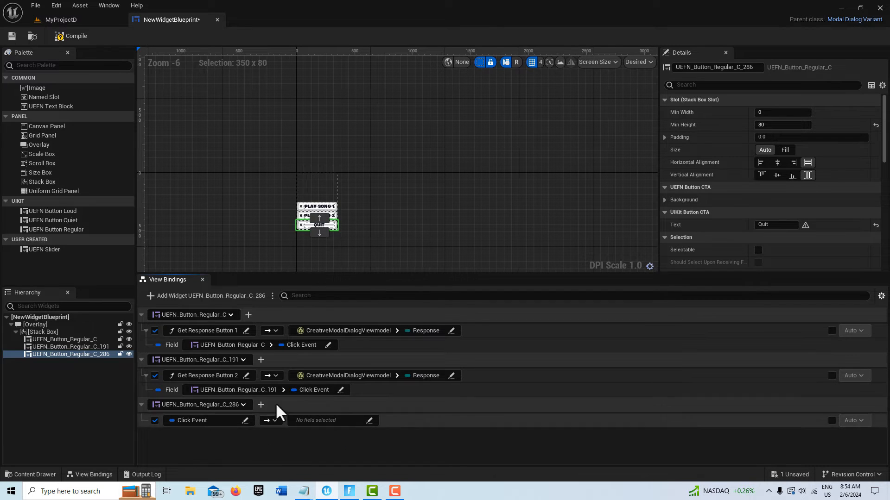
Step: Replace the Quit binding's source with the Creative ModalDialog conversion function Get Response Button 3
{"action": "left_click", "coordinate": [244, 420]}
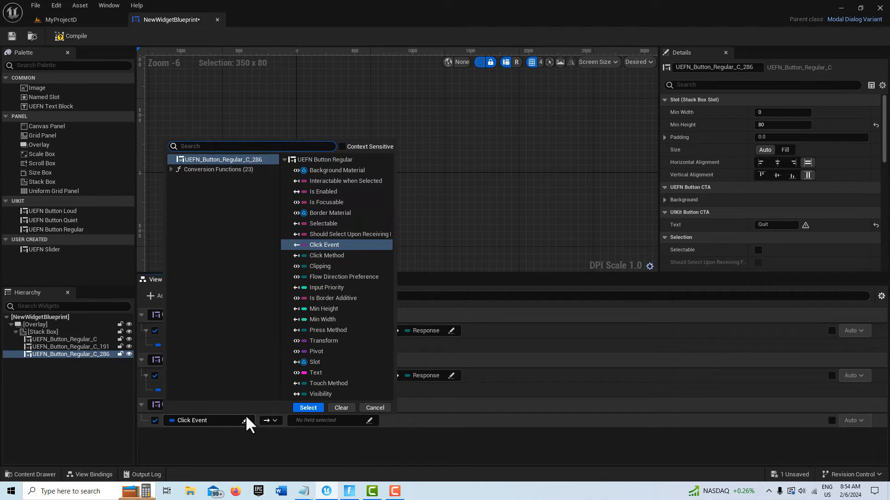
{"action": "left_click", "coordinate": [170, 169]}
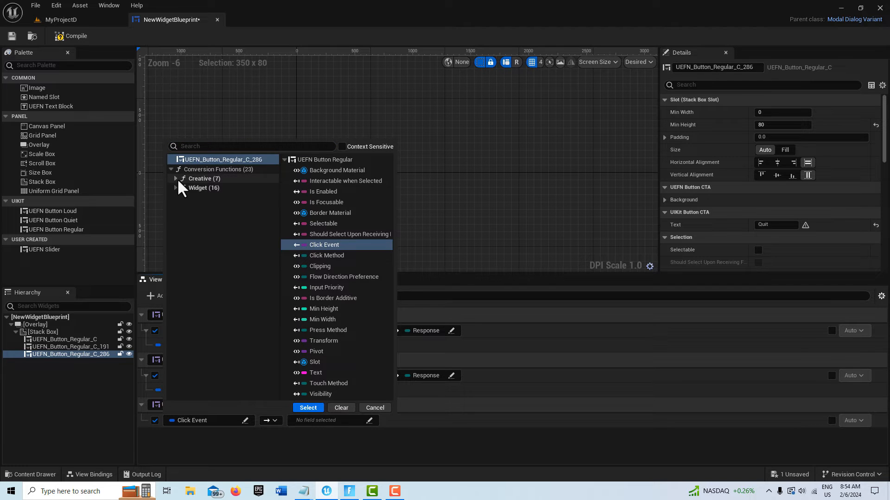
{"action": "left_click", "coordinate": [176, 179]}
{"action": "left_click", "coordinate": [193, 188]}
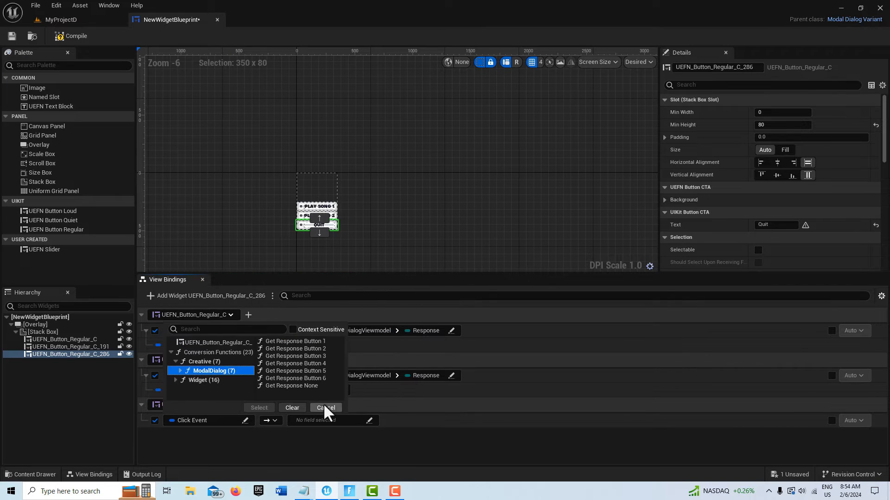
{"action": "left_click", "coordinate": [318, 355]}
{"action": "left_click", "coordinate": [266, 409]}
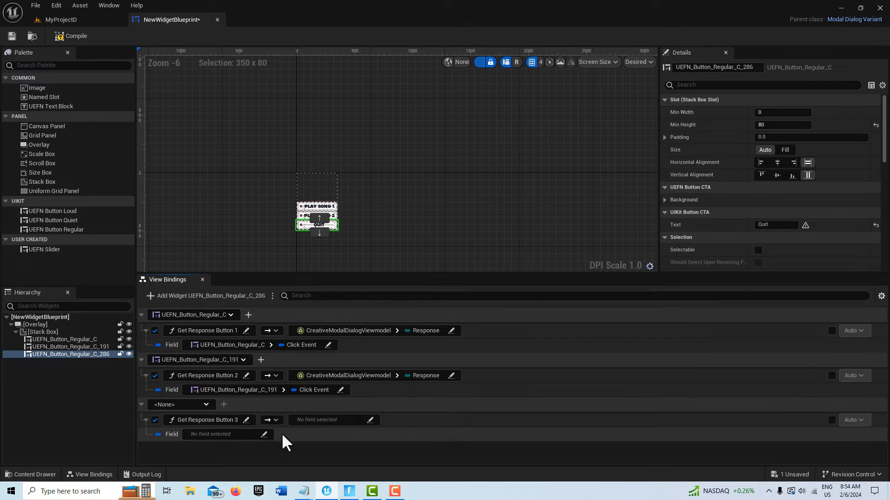
Step: Assign the Get Response Button 3 binding to the widget UEFN_Button_Regular_C_286
{"action": "left_click", "coordinate": [207, 403]}
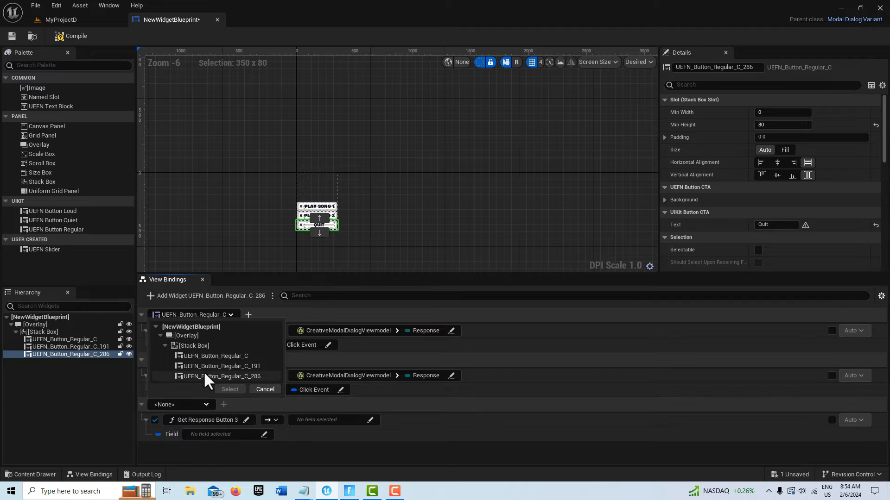
{"action": "left_click", "coordinate": [204, 373]}
{"action": "left_click", "coordinate": [227, 389]}
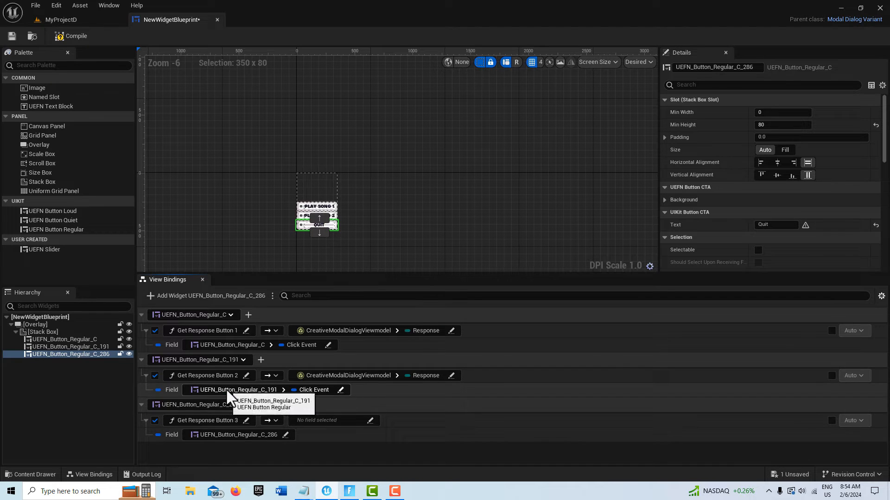
Step: Set the Get Response Button 3 function's input field to the Click Event of UEFN_Button_Regular_C_286 in the Stack Box
{"action": "left_click", "coordinate": [285, 435]}
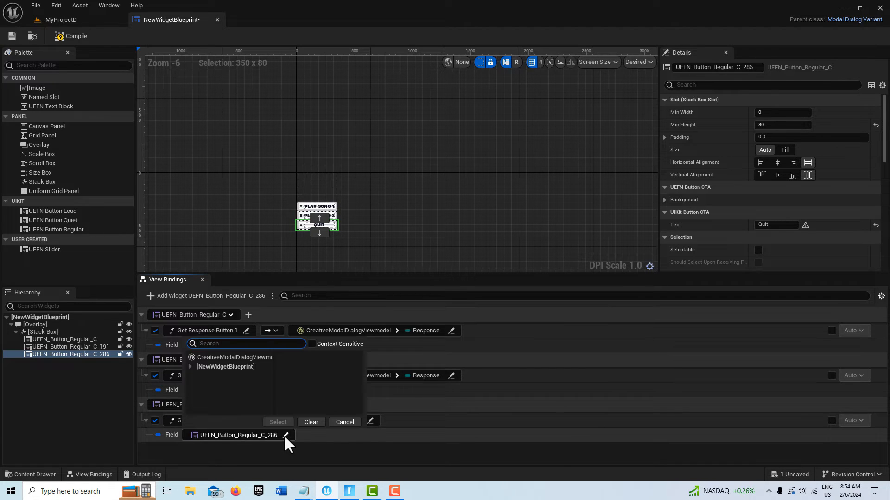
{"action": "left_click", "coordinate": [194, 375]}
{"action": "left_click", "coordinate": [199, 385]}
{"action": "left_click", "coordinate": [228, 409]}
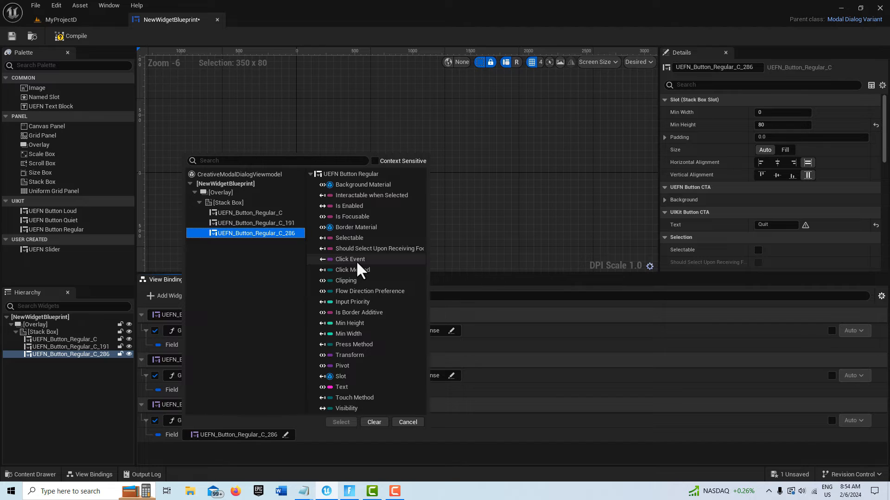
{"action": "left_click", "coordinate": [356, 260]}
{"action": "left_click", "coordinate": [341, 422]}
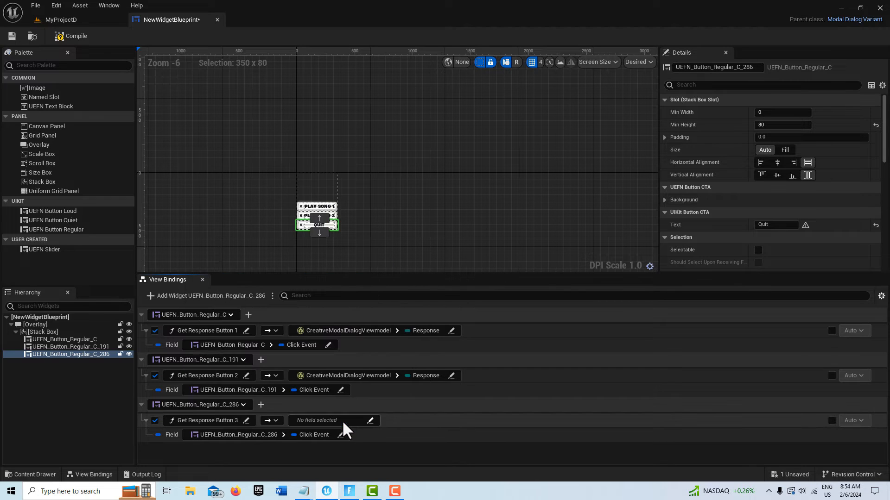
Step: Set the Quit binding's destination to the Response field of CreativeModalDialogViewmodel, and compile and save the widget
{"action": "left_click", "coordinate": [370, 421]}
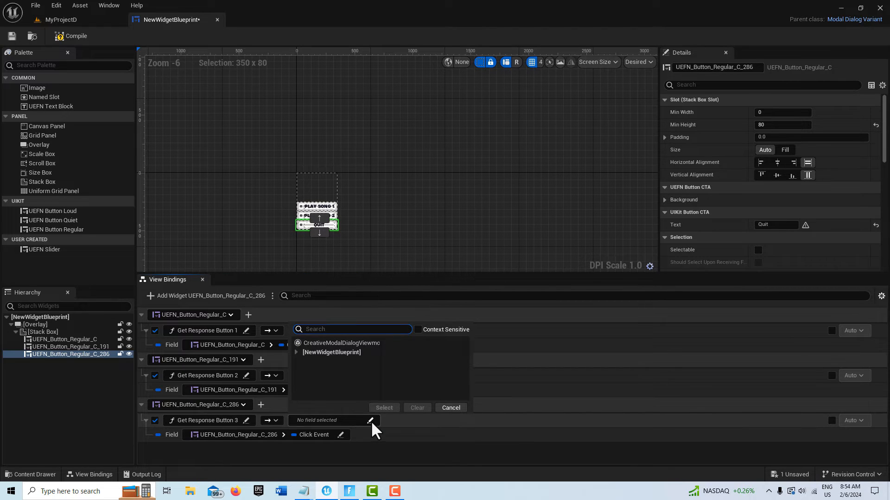
{"action": "left_click", "coordinate": [300, 344]}
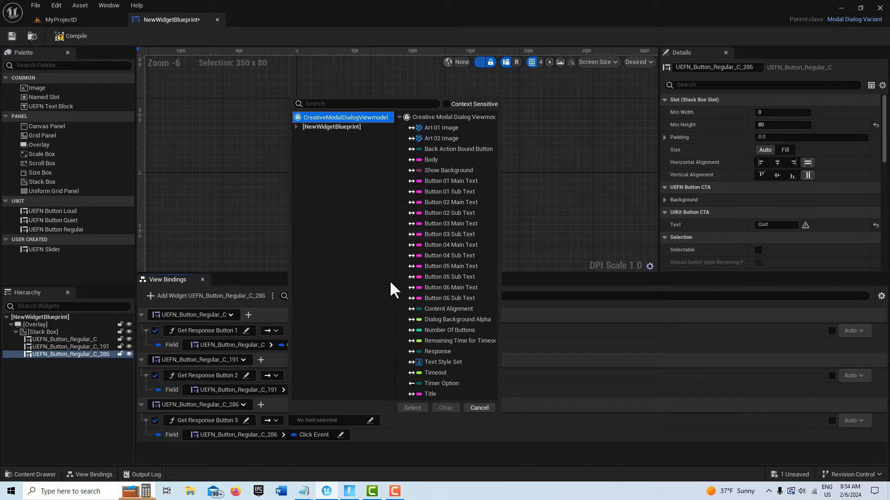
{"action": "left_click", "coordinate": [443, 349]}
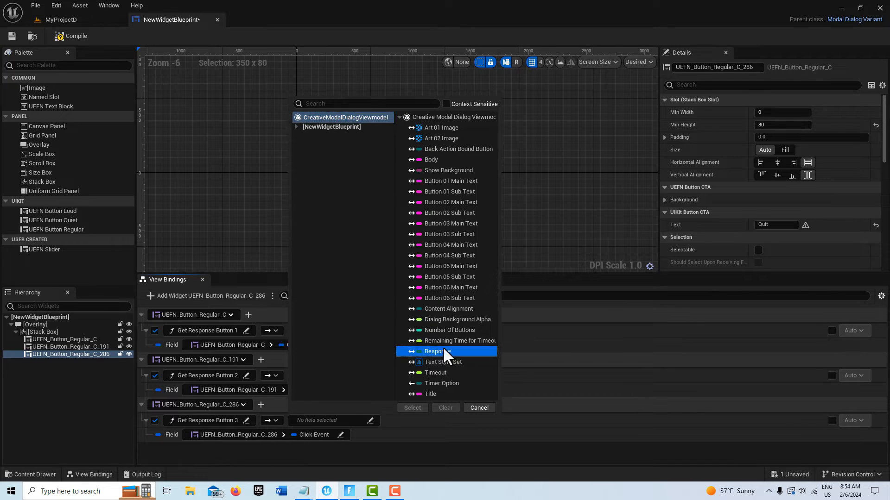
{"action": "left_click", "coordinate": [412, 408]}
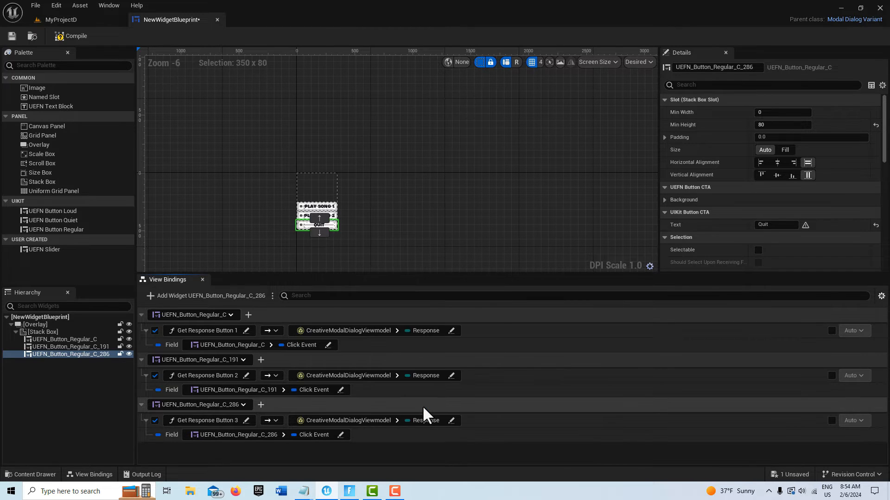
{"action": "left_click", "coordinate": [76, 36]}
{"action": "left_click", "coordinate": [10, 37]}
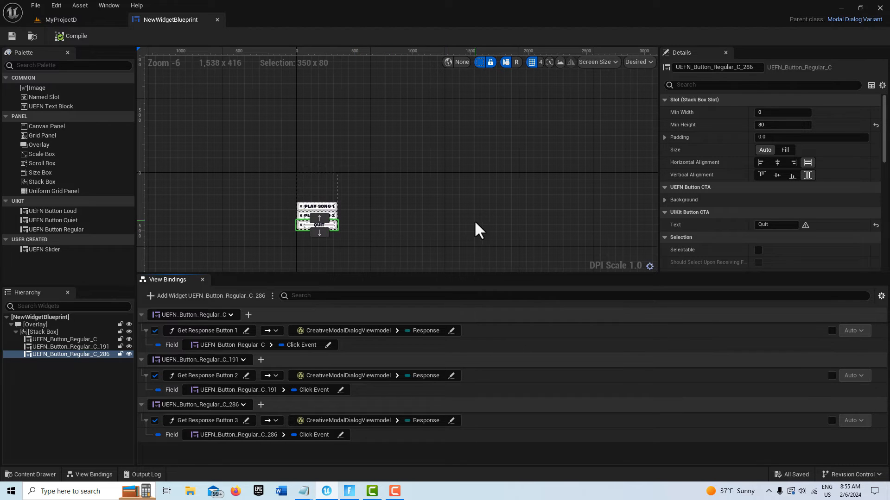
Step: Enable Selectable and Interactable when Selected for the Play Song 1 button
{"action": "left_click", "coordinate": [319, 207]}
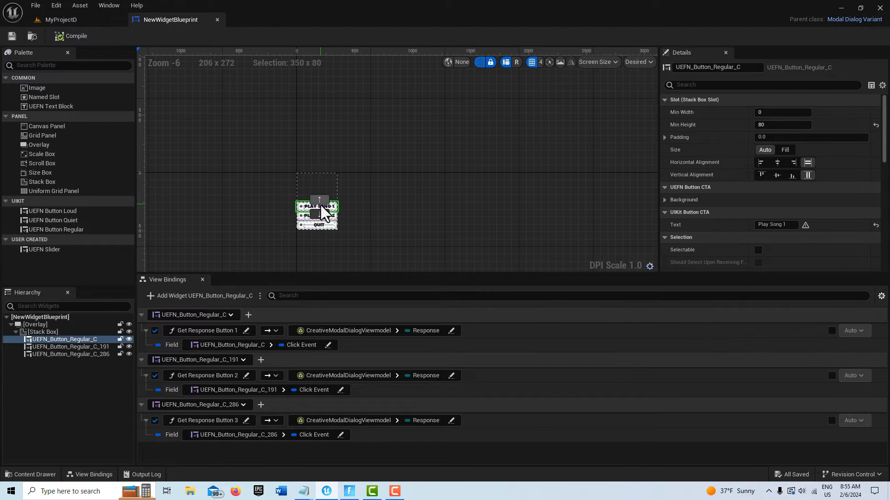
{"action": "scroll", "coordinate": [734, 207], "scroll_direction": "down", "scroll_amount": 1}
{"action": "scroll", "coordinate": [736, 208], "scroll_direction": "down", "scroll_amount": 1}
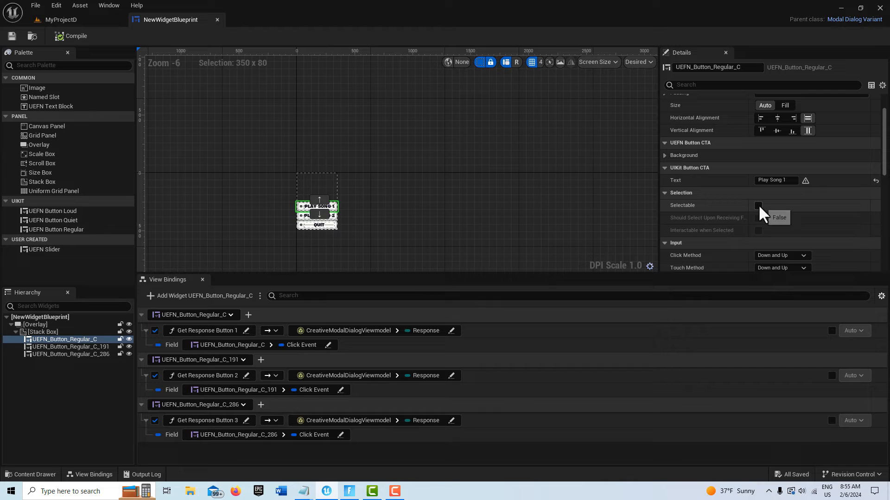
{"action": "left_click", "coordinate": [758, 205]}
{"action": "left_click", "coordinate": [758, 230]}
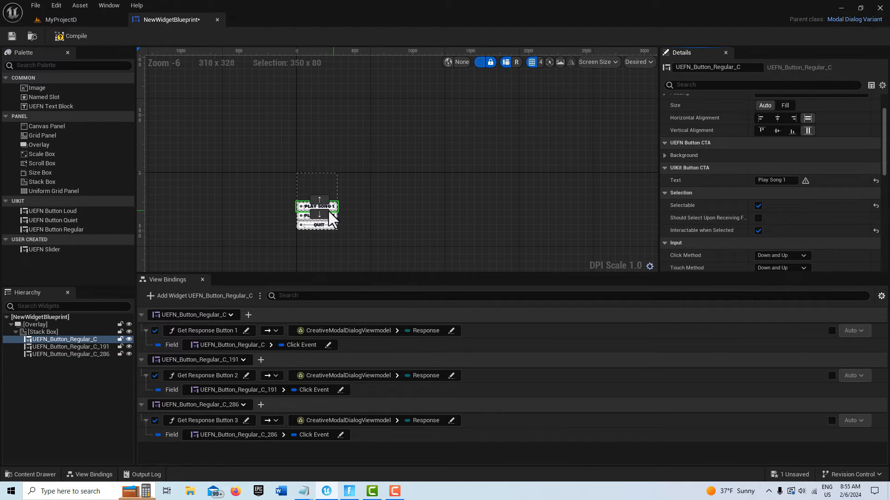
Step: Enable Selectable and Interactable when Selected for the Play Song 2 button, UEFN_Button_Regular_C_191
{"action": "left_click", "coordinate": [70, 346]}
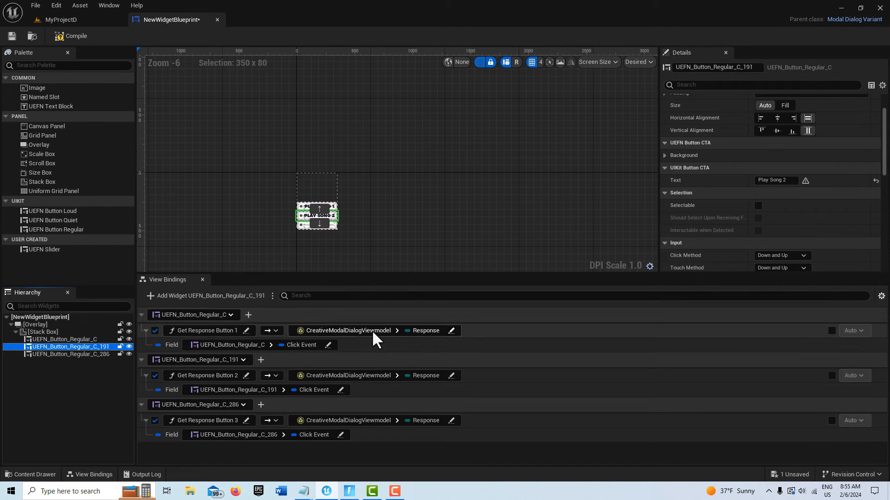
{"action": "left_click", "coordinate": [758, 205]}
{"action": "left_click", "coordinate": [758, 230]}
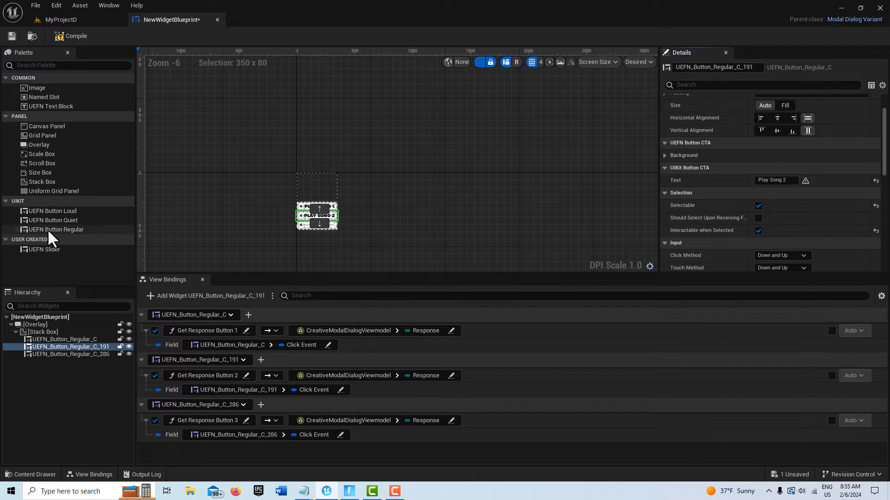
Step: Enable Selectable and Interactable when Selected for the Quit button, UEFN_Button_Regular_C_286, and compile the widget
{"action": "left_click", "coordinate": [53, 354]}
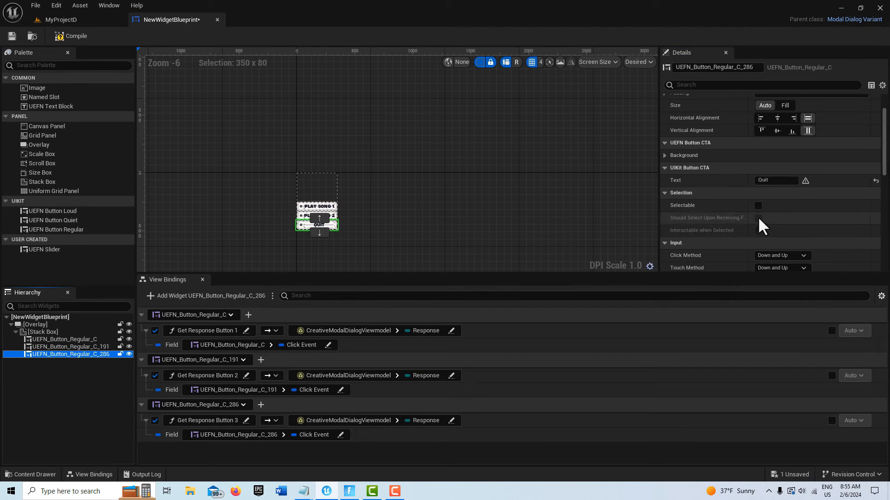
{"action": "left_click", "coordinate": [758, 231]}
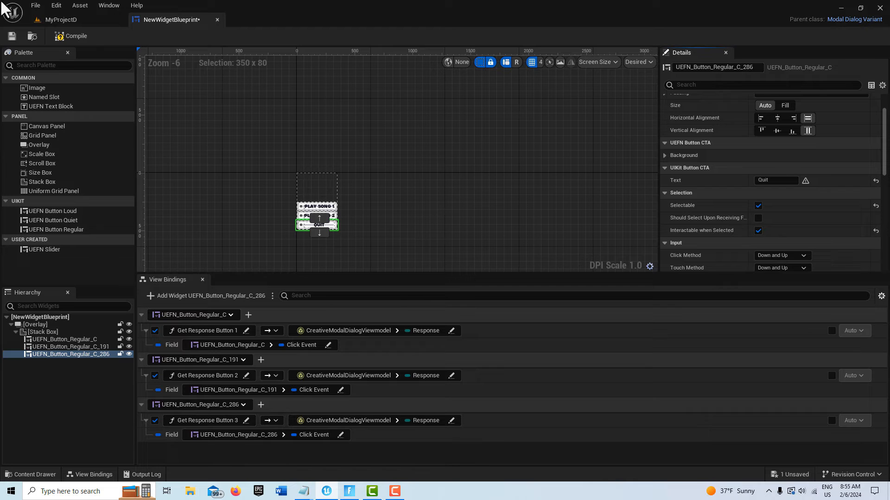
{"action": "left_click", "coordinate": [70, 41]}
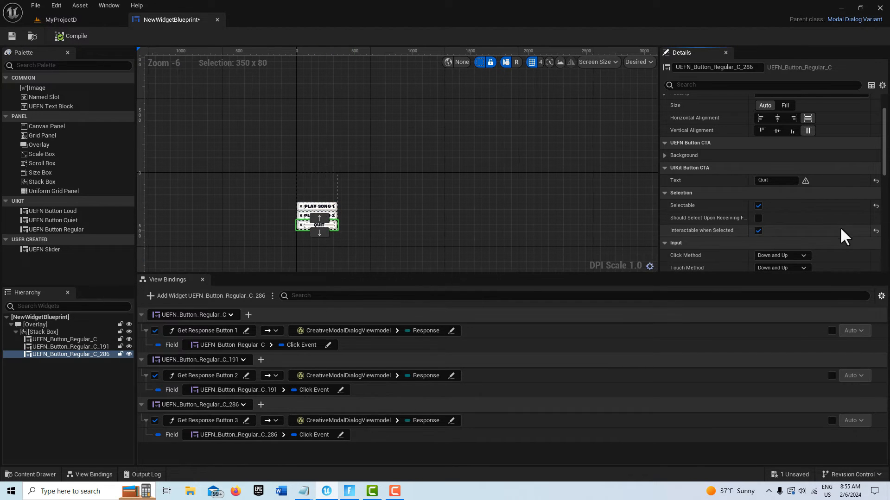
Step: Move the Play Song 1 button below Play Song 2 in the Stack Box and compile the widget
{"action": "left_click", "coordinate": [320, 207]}
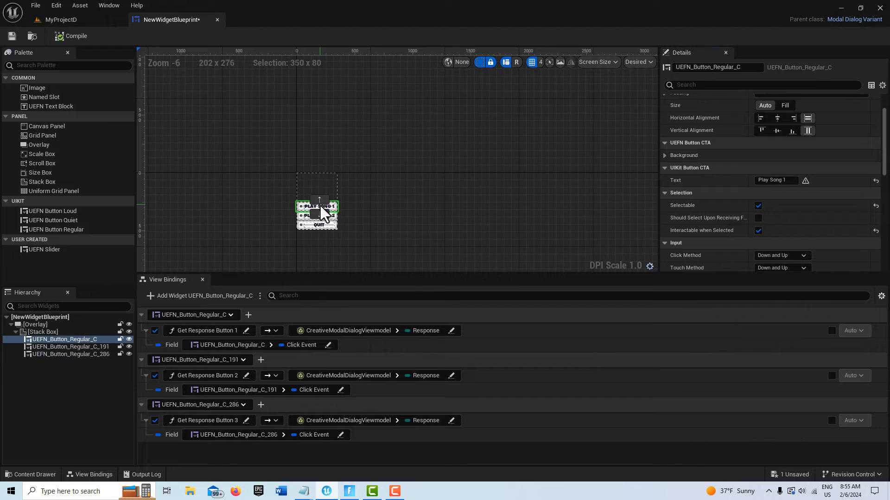
{"action": "left_click", "coordinate": [319, 214]}
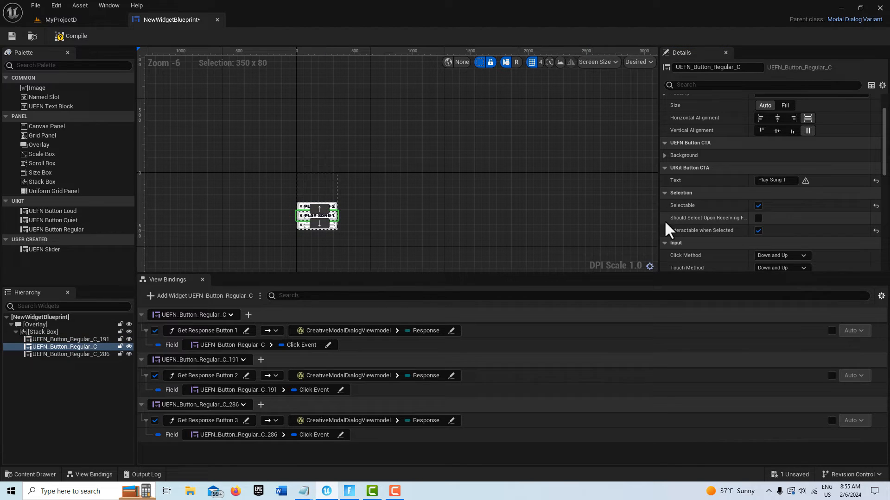
{"action": "left_click", "coordinate": [65, 37]}
Step: Check the selection settings of all three buttons in the Stack Box and save the widget
{"action": "left_click", "coordinate": [72, 340]}
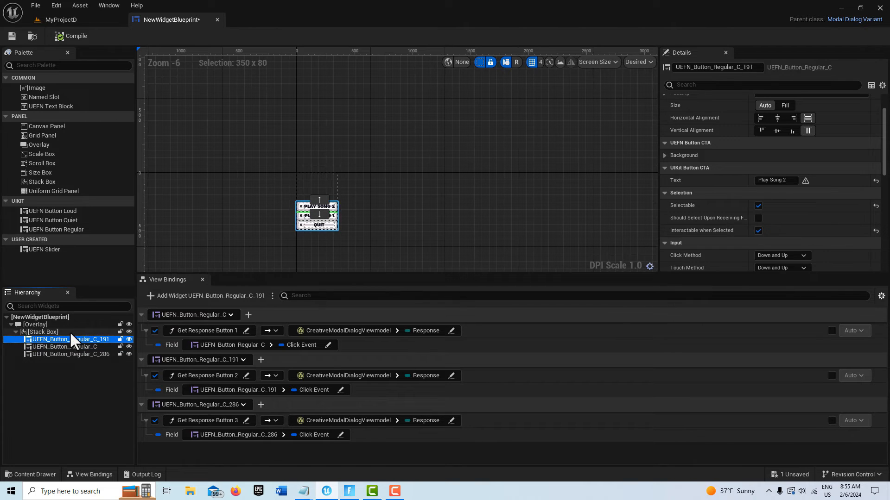
{"action": "left_click", "coordinate": [74, 348]}
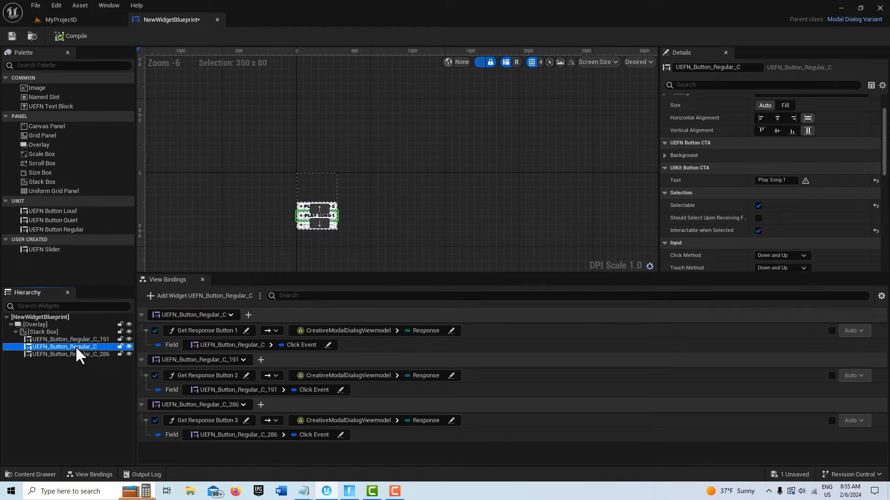
{"action": "left_click", "coordinate": [70, 354]}
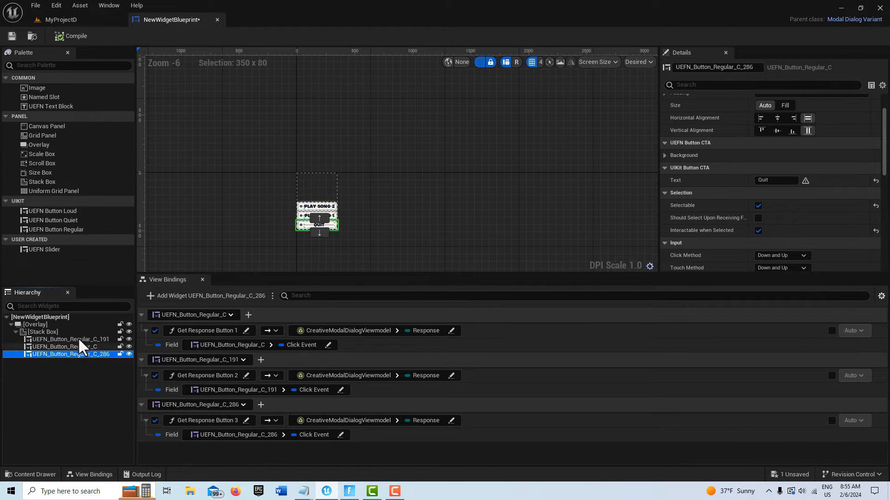
{"action": "left_click", "coordinate": [12, 37]}
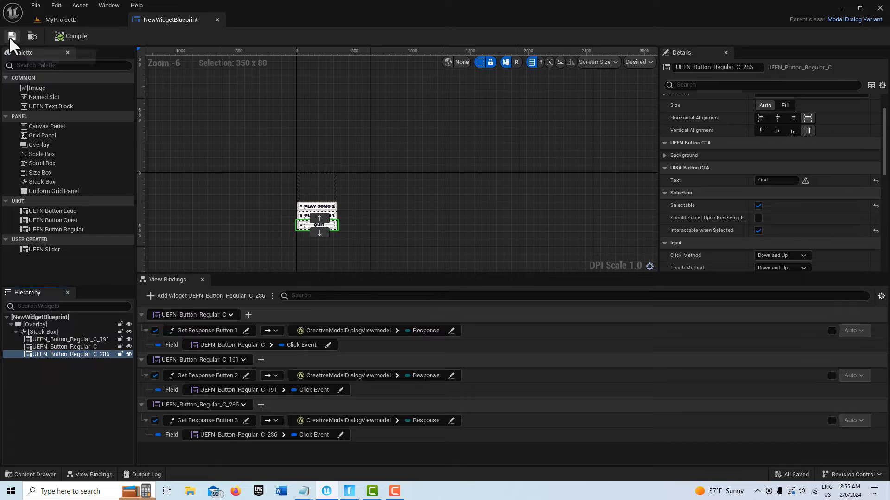
Step: Return to the MyProjectD level and clear the search filter on the Fortnite Devices folder
{"action": "left_click", "coordinate": [81, 23]}
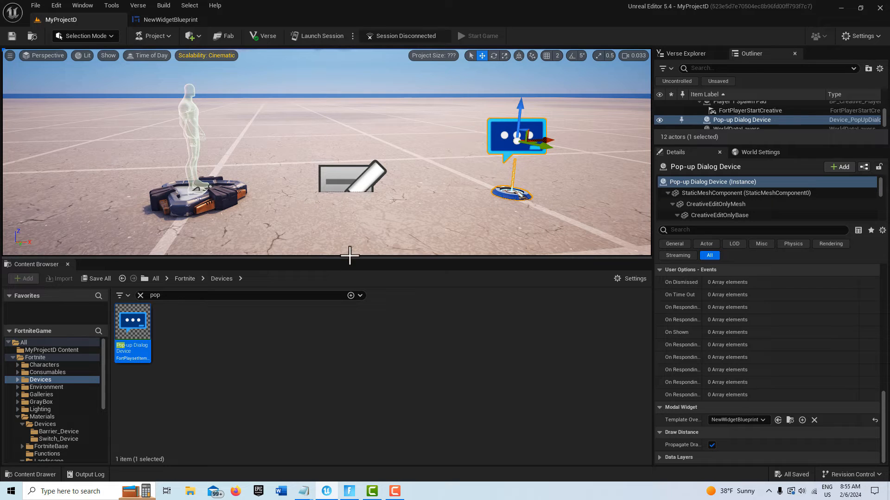
{"action": "left_click_drag", "start_coordinate": [366, 257], "coordinate": [383, 298]}
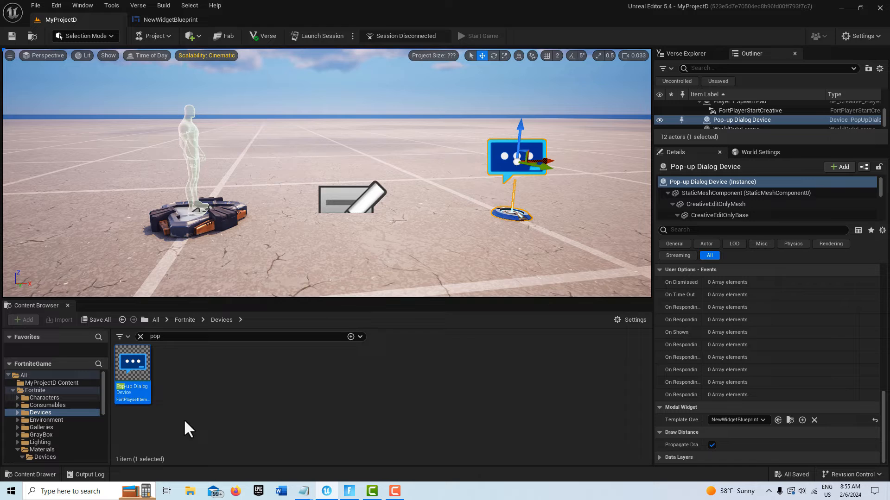
{"action": "left_click", "coordinate": [51, 412]}
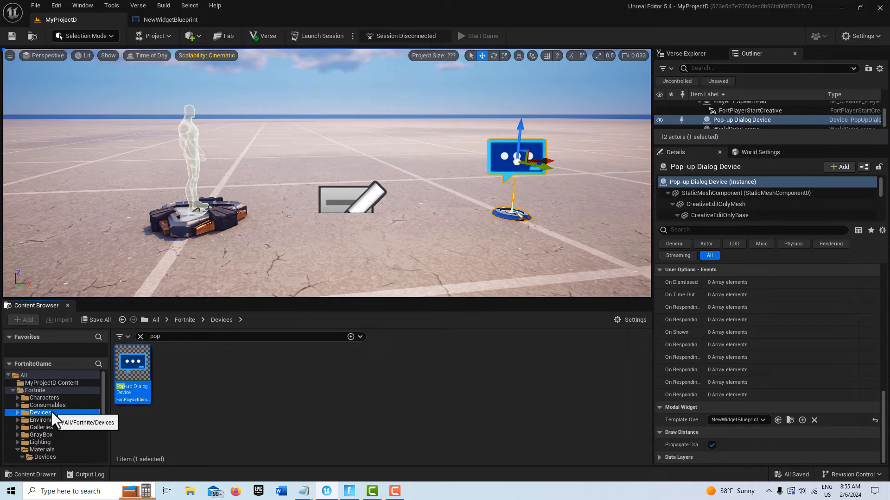
{"action": "left_click", "coordinate": [140, 337]}
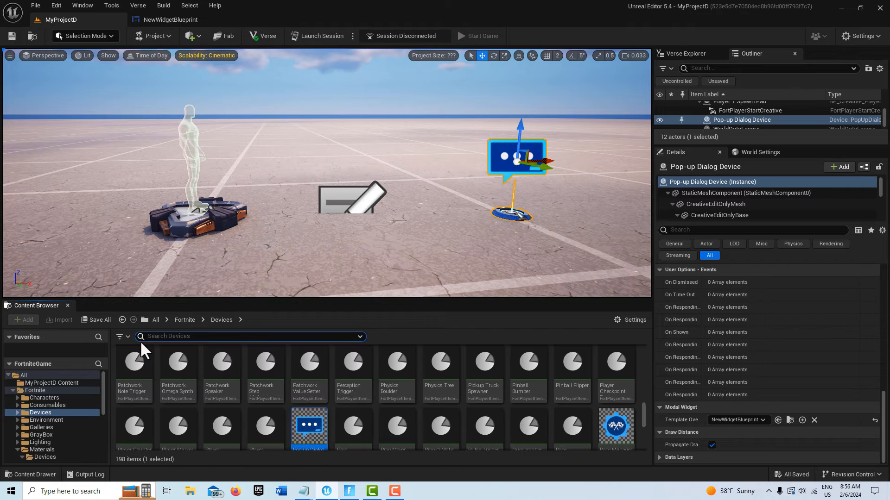
Step: Place two VFX Spawner devices in the level, one near the player spawn pad and one farther toward the Pop-up Dialog Device
{"action": "scroll", "coordinate": [323, 399], "scroll_direction": "down", "scroll_amount": 1}
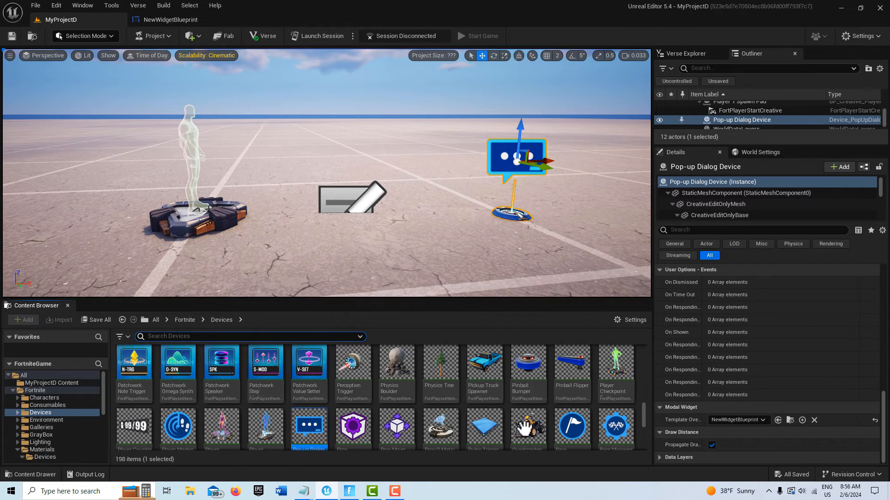
{"action": "scroll", "coordinate": [394, 407], "scroll_direction": "down", "scroll_amount": 4}
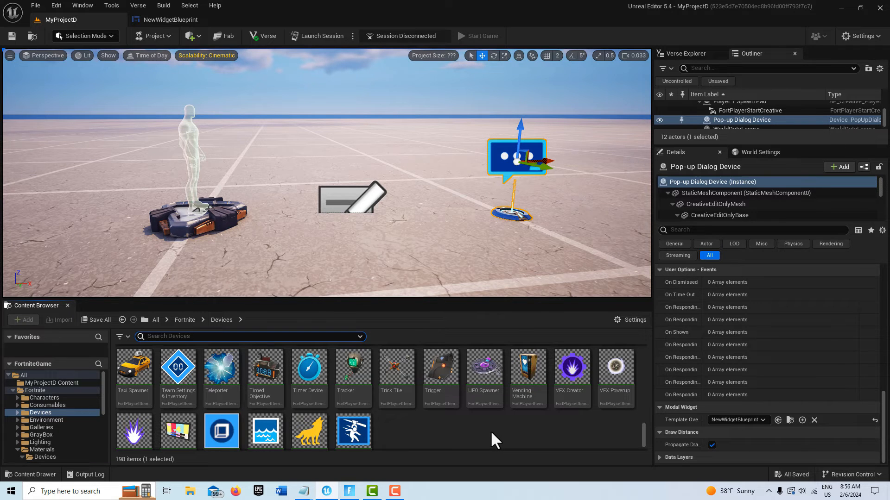
{"action": "scroll", "coordinate": [486, 446], "scroll_direction": "up", "scroll_amount": 1}
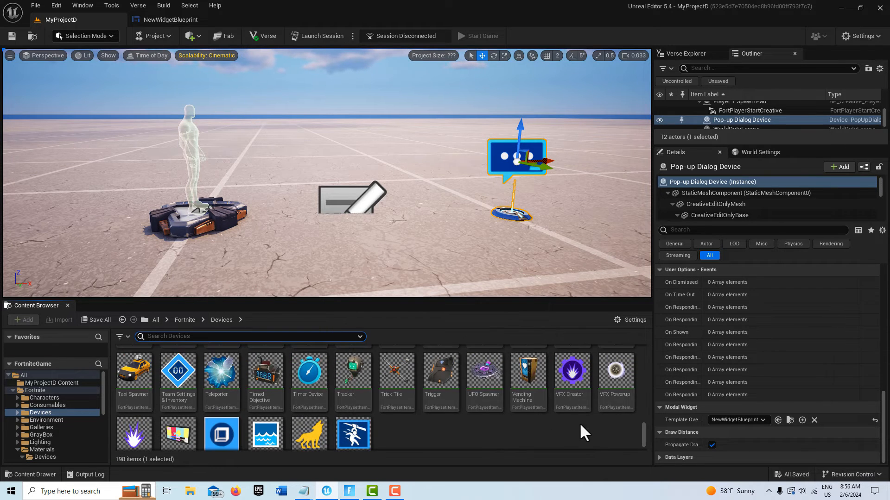
{"action": "left_click_drag", "start_coordinate": [134, 434], "coordinate": [250, 148]}
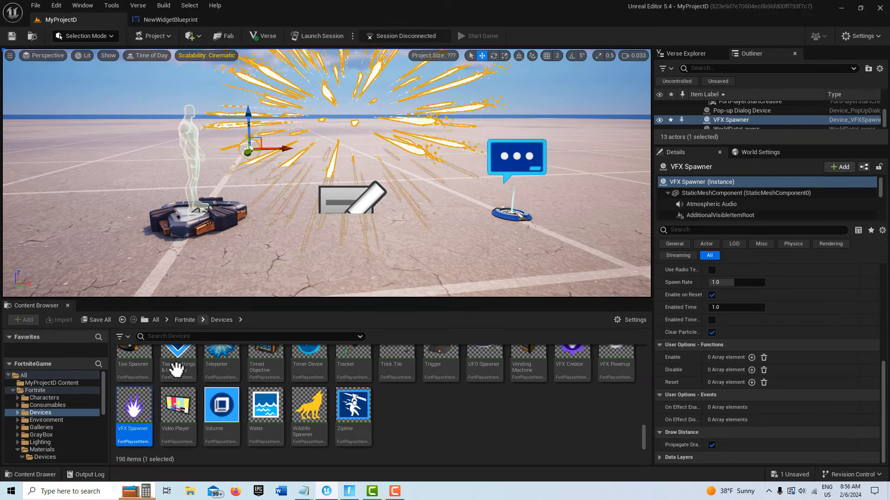
{"action": "left_click_drag", "start_coordinate": [134, 408], "coordinate": [395, 140]}
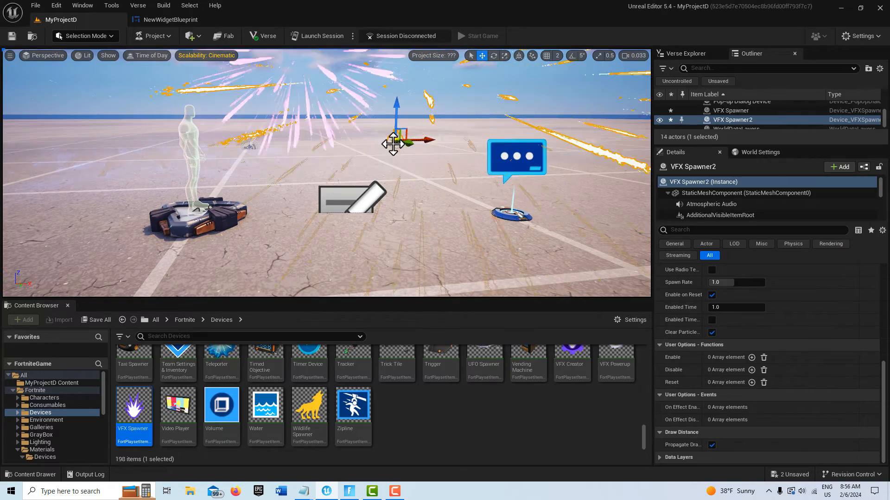
Step: Set the Visual Effect of the first VFX Spawner to DiscoBalls
{"action": "scroll", "coordinate": [782, 369], "scroll_direction": "up", "scroll_amount": 3}
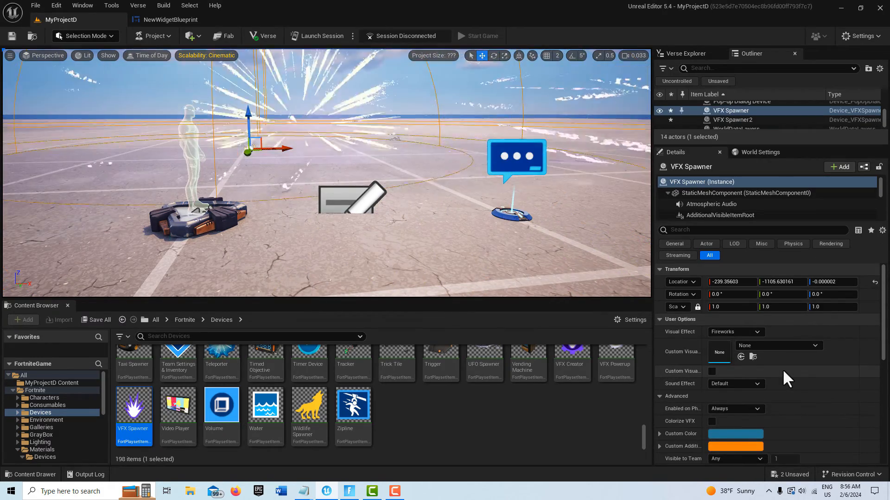
{"action": "left_click", "coordinate": [754, 333]}
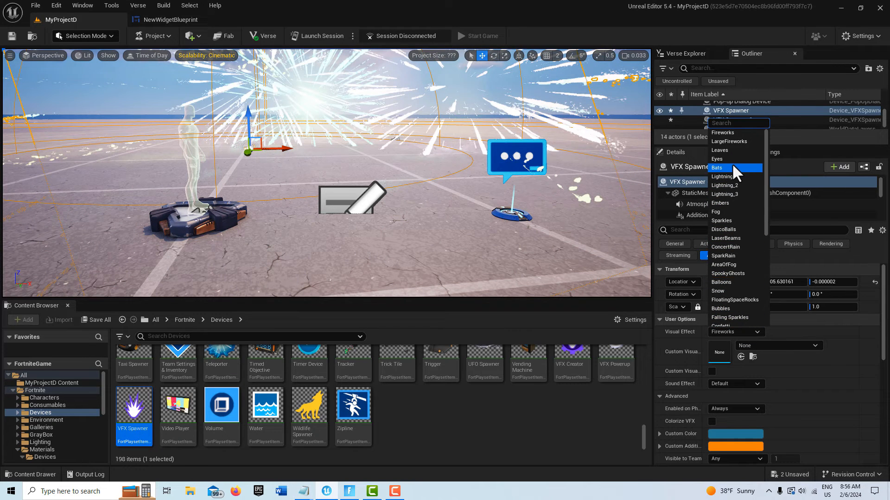
{"action": "left_click", "coordinate": [725, 229]}
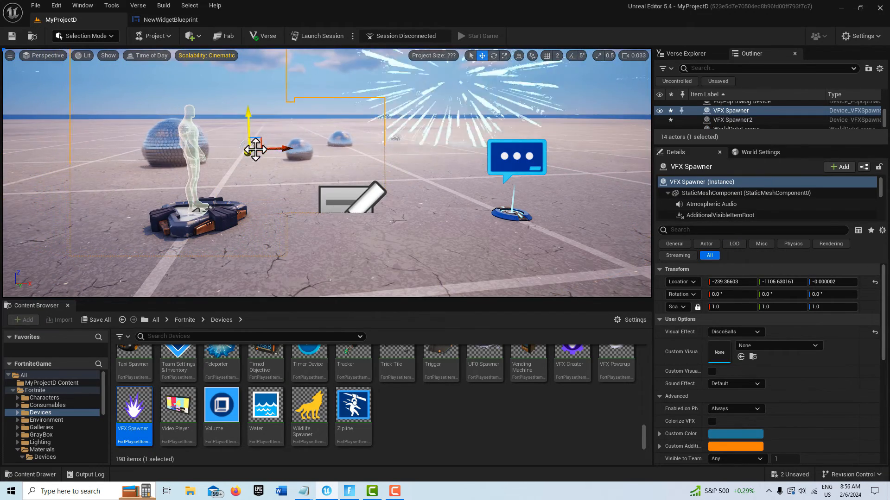
Step: Set the Visual Effect of VFX Spawner2 to Small Tornado
{"action": "left_click", "coordinate": [733, 120]}
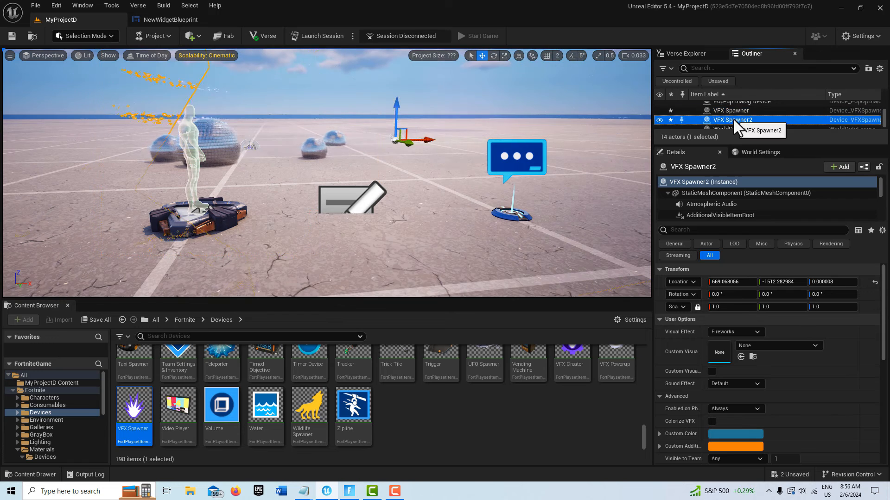
{"action": "left_click", "coordinate": [757, 332]}
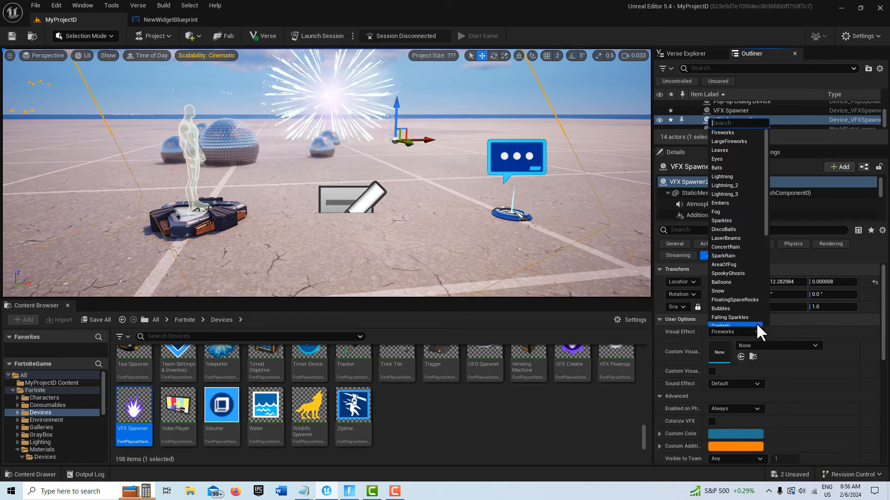
{"action": "scroll", "coordinate": [748, 285], "scroll_direction": "down", "scroll_amount": 2}
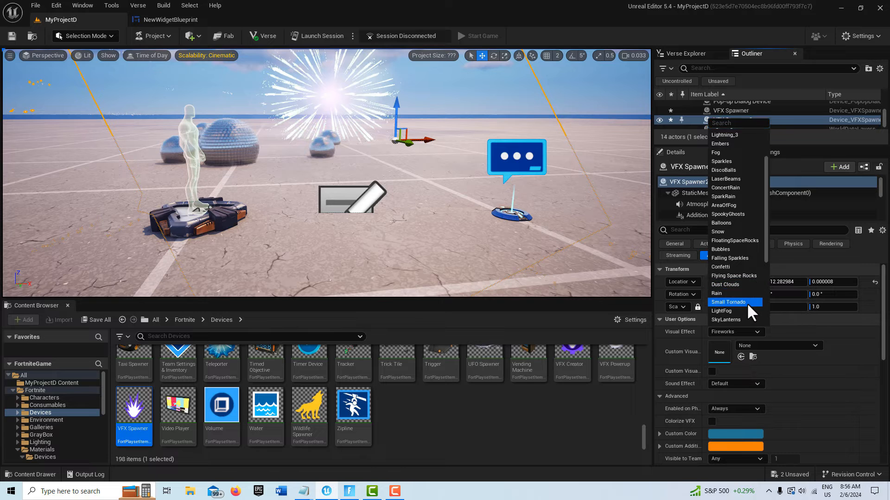
{"action": "left_click", "coordinate": [747, 302]}
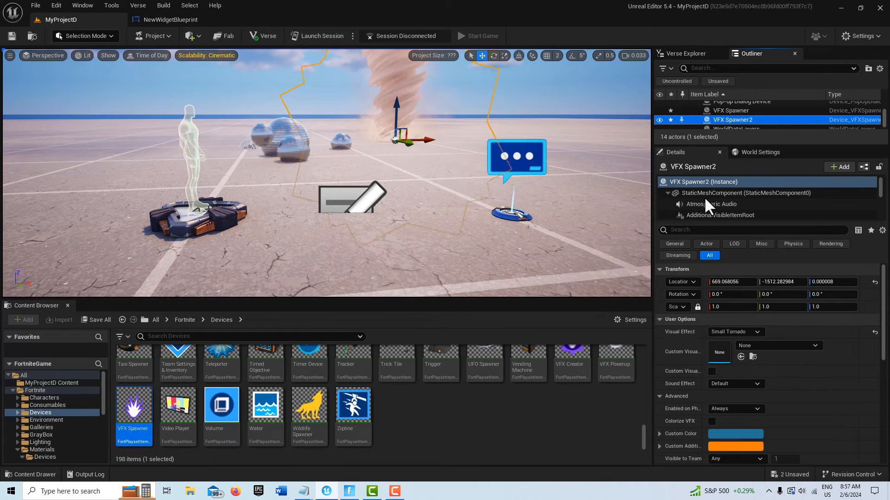
Step: Examine the user options, functions and events of the first VFX Spawner for its enabling settings
{"action": "left_click", "coordinate": [733, 107]}
{"action": "scroll", "coordinate": [811, 389], "scroll_direction": "down", "scroll_amount": 10}
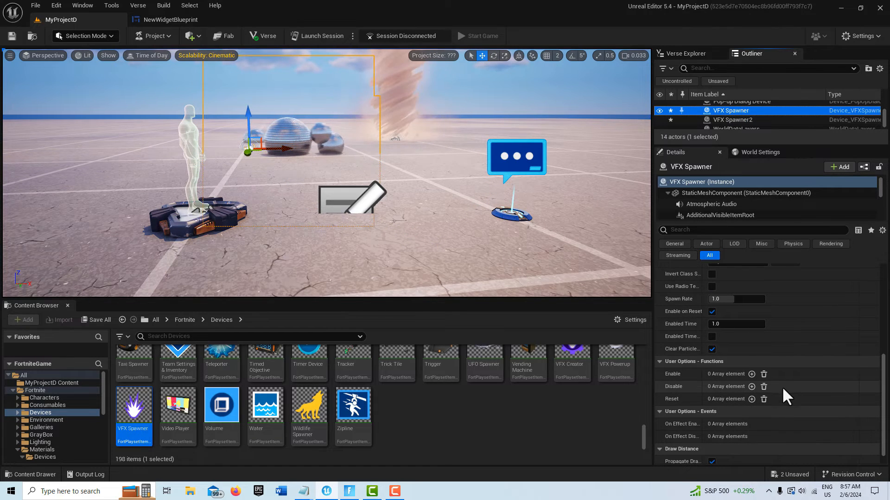
{"action": "scroll", "coordinate": [783, 386], "scroll_direction": "down", "scroll_amount": 1}
{"action": "scroll", "coordinate": [783, 387], "scroll_direction": "up", "scroll_amount": 5}
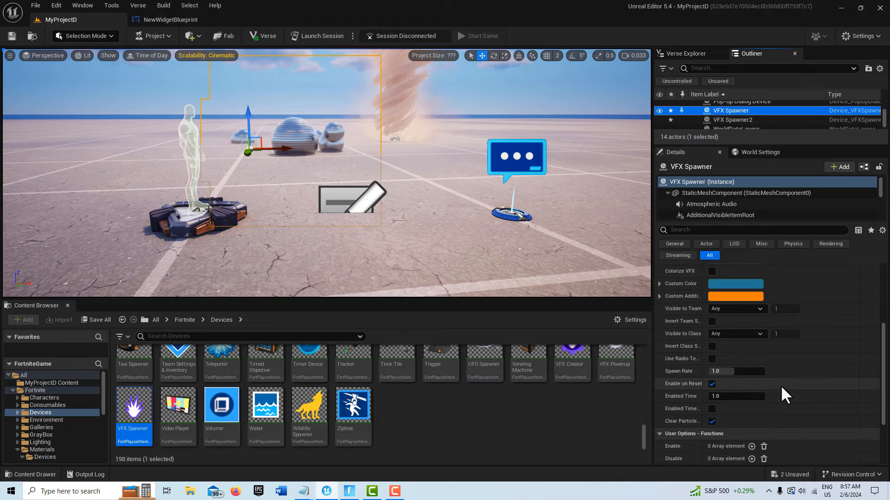
{"action": "scroll", "coordinate": [782, 386], "scroll_direction": "up", "scroll_amount": 10}
{"action": "scroll", "coordinate": [781, 387], "scroll_direction": "down", "scroll_amount": 9}
{"action": "scroll", "coordinate": [780, 386], "scroll_direction": "down", "scroll_amount": 5}
{"action": "scroll", "coordinate": [782, 387], "scroll_direction": "up", "scroll_amount": 3}
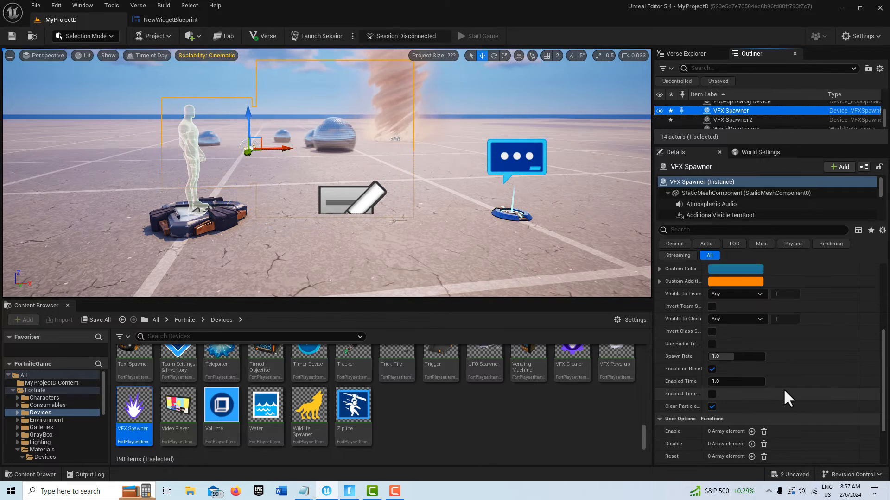
{"action": "scroll", "coordinate": [783, 389], "scroll_direction": "up", "scroll_amount": 8}
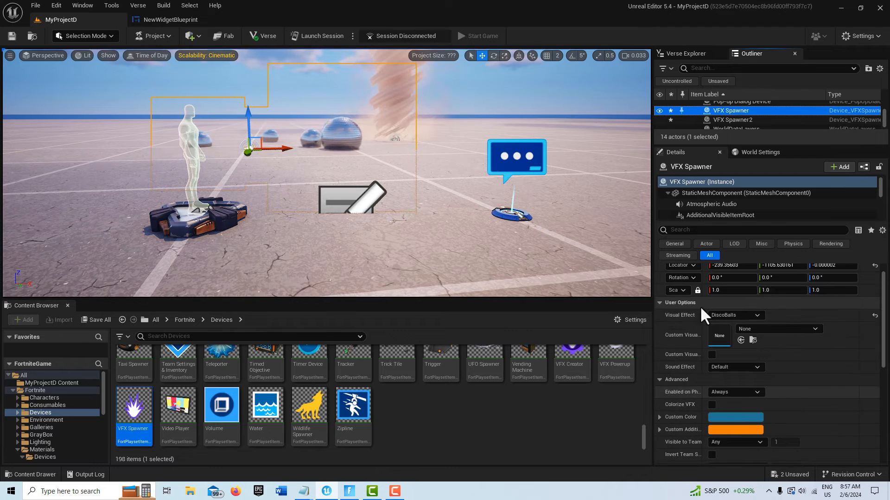
Step: Filter the first VFX Spawner's properties by "enab" and bind its Enable function to the Pop-up Dialog Device's On Responding Button 1 event
{"action": "left_click", "coordinate": [713, 231]}
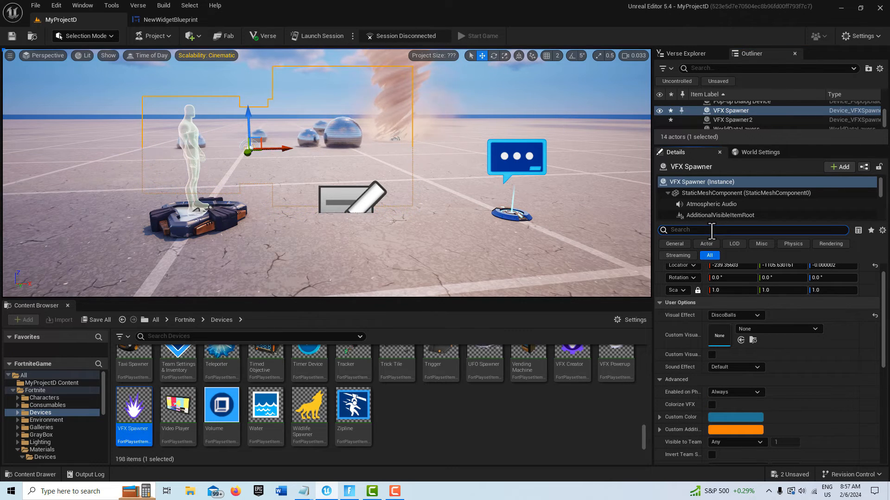
{"action": "type", "text": "enab"}
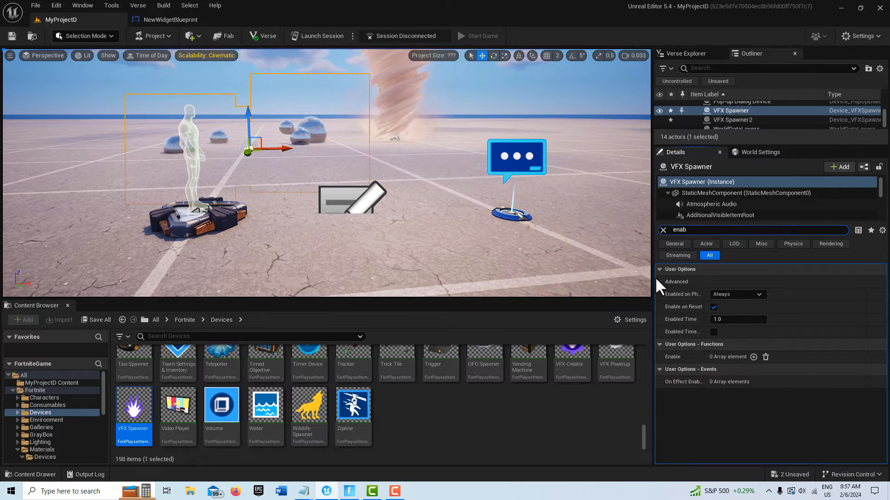
{"action": "left_click_drag", "start_coordinate": [652, 311], "coordinate": [585, 310]}
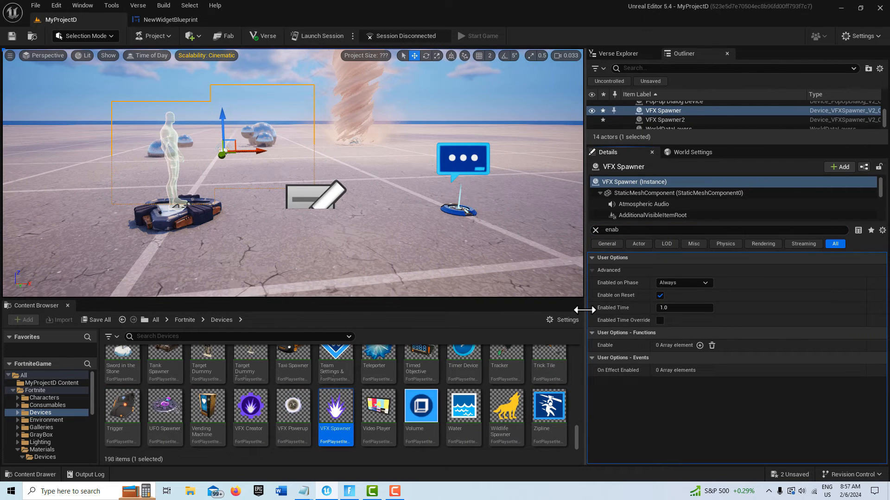
{"action": "left_click", "coordinate": [699, 345]}
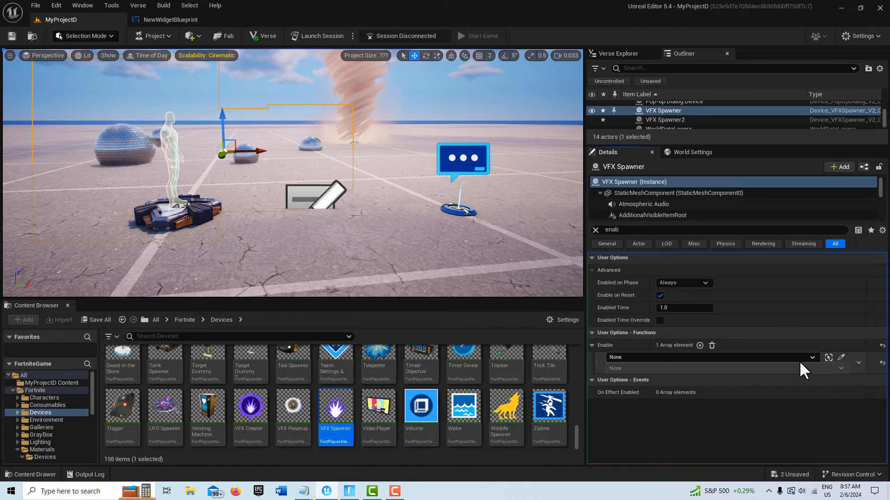
{"action": "left_click", "coordinate": [810, 357]}
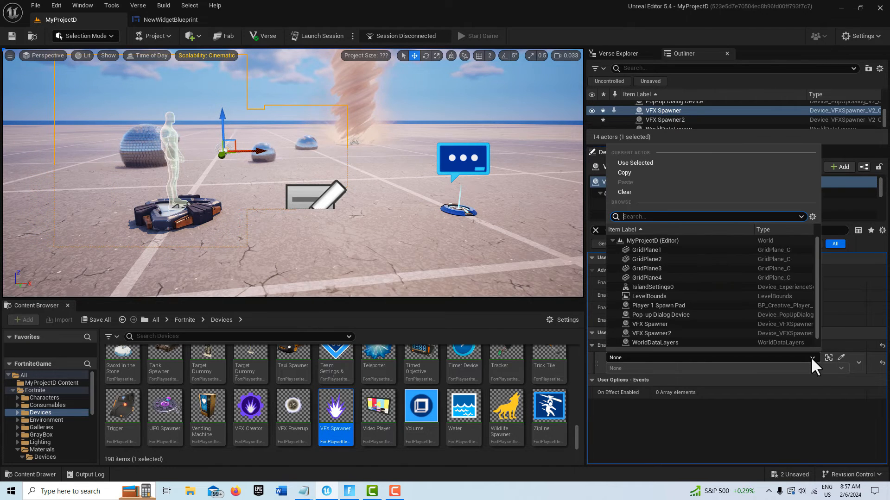
{"action": "left_click", "coordinate": [666, 315]}
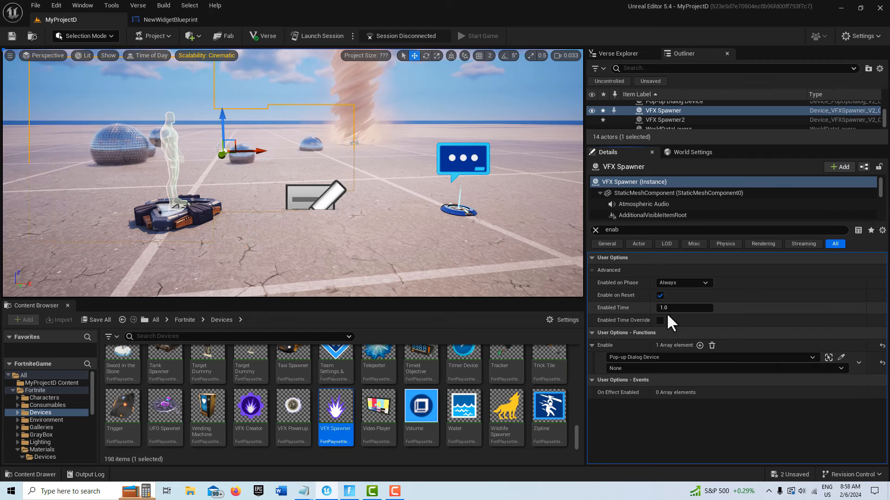
{"action": "left_click", "coordinate": [831, 368]}
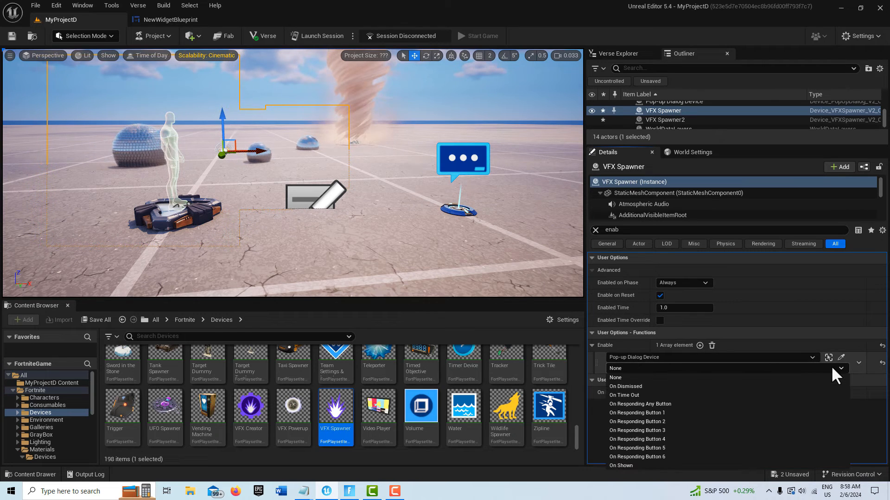
{"action": "left_click", "coordinate": [643, 413]}
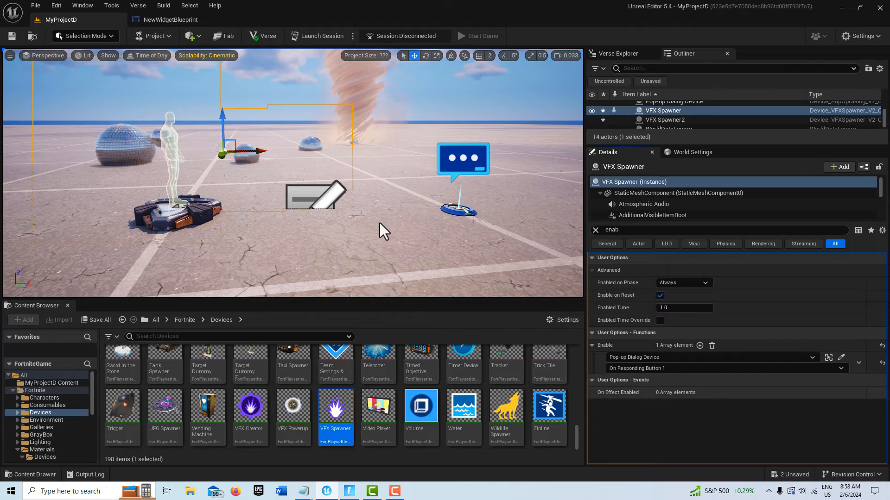
Step: Bind VFX Spawner2's Enable function to the Pop-up Dialog Device's On Responding Button 2 event
{"action": "left_click", "coordinate": [672, 118]}
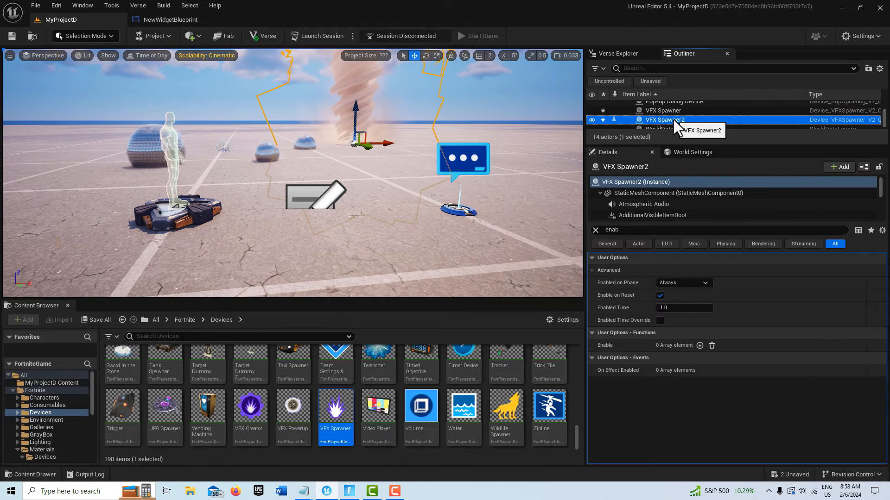
{"action": "left_click", "coordinate": [699, 345]}
{"action": "left_click", "coordinate": [811, 357]}
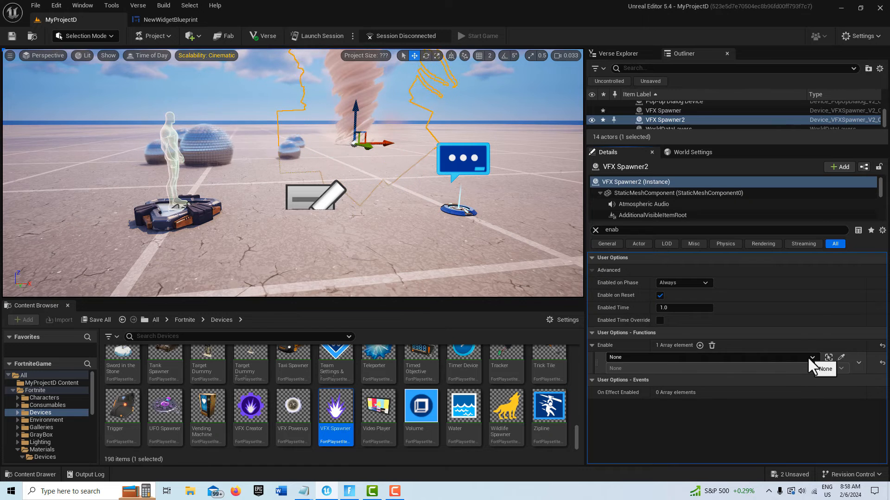
{"action": "type", "text": "pop"}
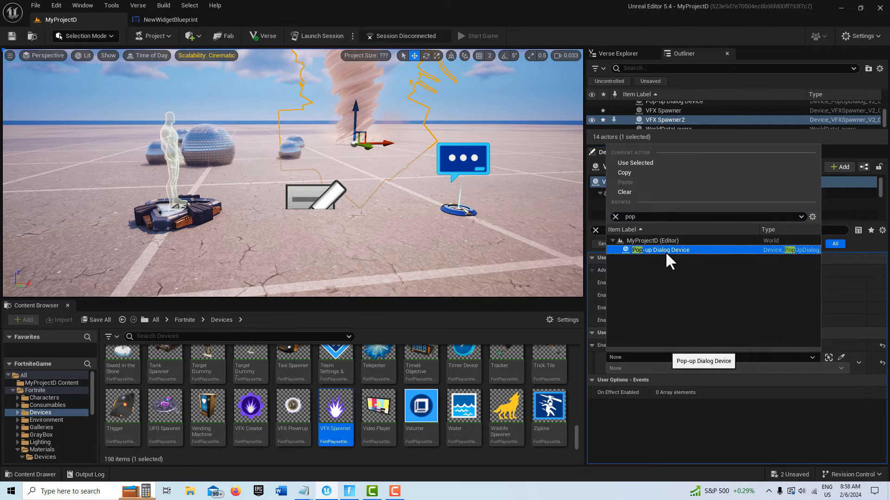
{"action": "left_click", "coordinate": [665, 251]}
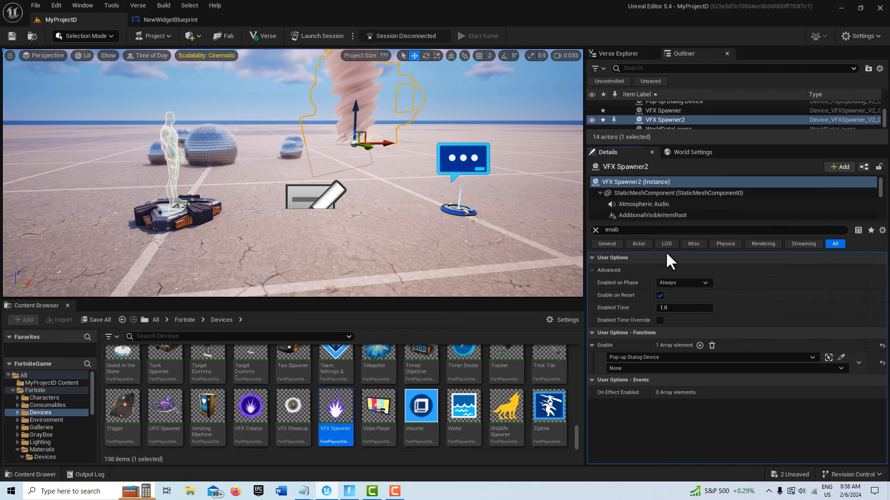
{"action": "left_click", "coordinate": [839, 369]}
{"action": "left_click", "coordinate": [671, 423]}
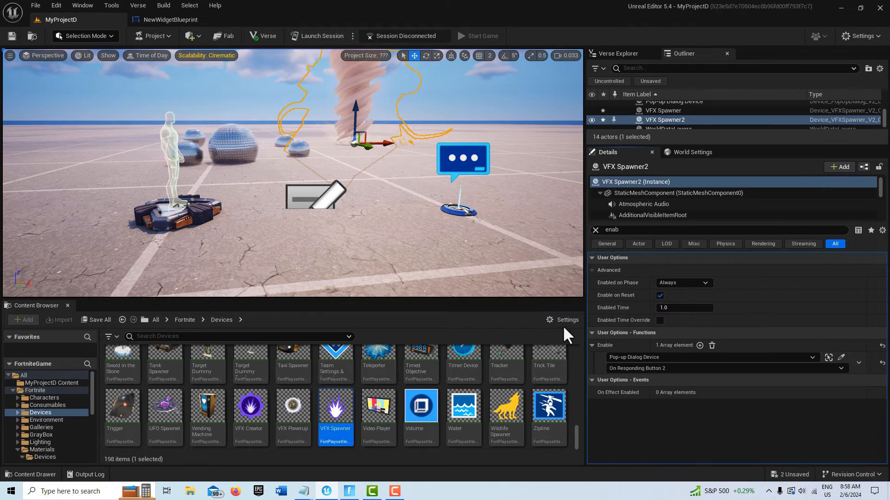
Step: Find the End Game Device by searching the devices for "end" and place it in the level near the Pop-up Dialog Device
{"action": "left_click", "coordinate": [210, 336]}
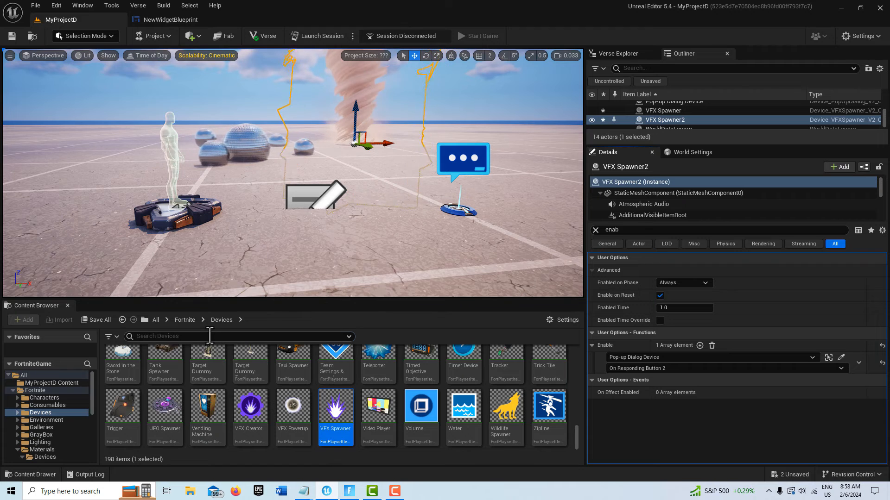
{"action": "type", "text": "end"}
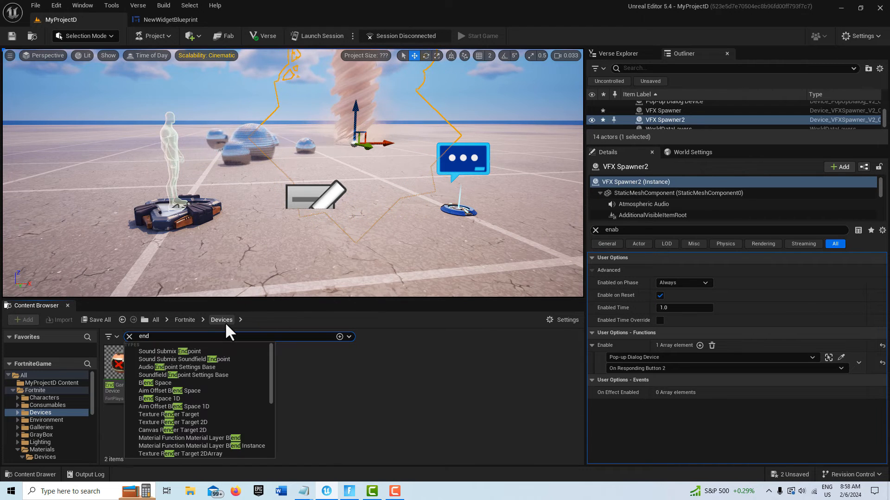
{"action": "left_click_drag", "start_coordinate": [117, 366], "coordinate": [397, 220]}
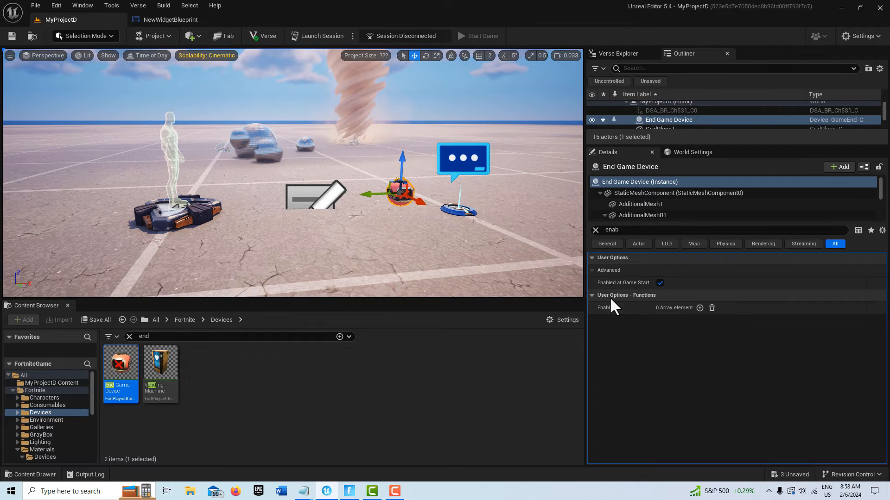
Step: Bind the End Game Device's Activate function to the Pop-up Dialog Device's On Responding Button 3 event and save the level
{"action": "left_click", "coordinate": [596, 229]}
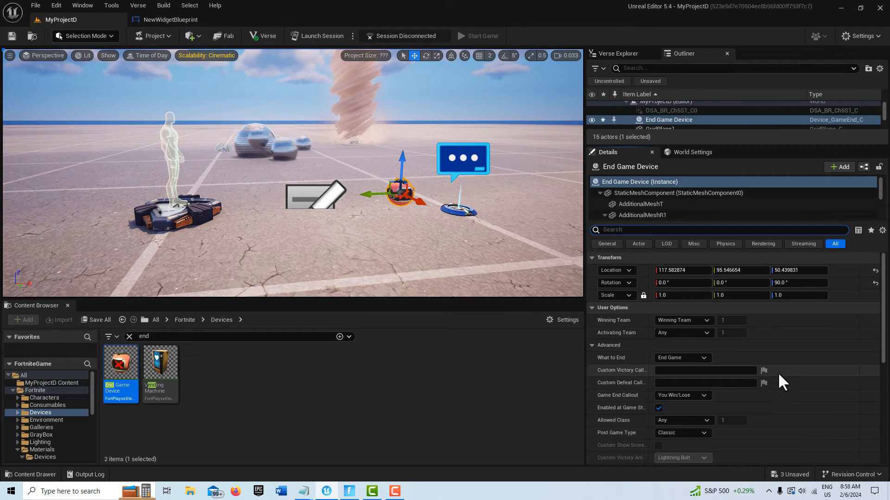
{"action": "scroll", "coordinate": [770, 384], "scroll_direction": "down", "scroll_amount": 10}
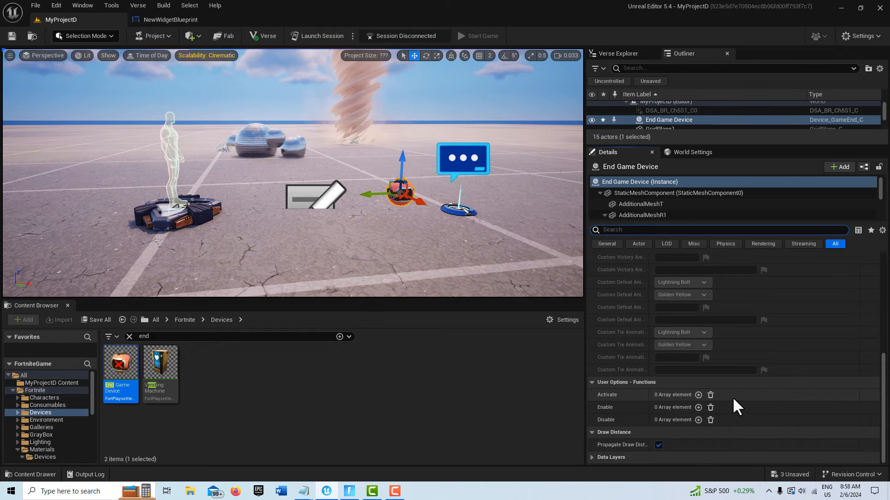
{"action": "left_click", "coordinate": [697, 394]}
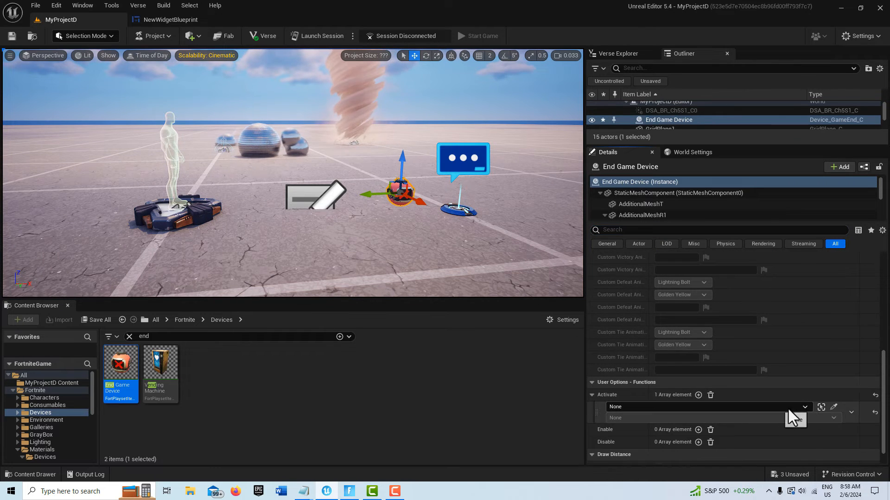
{"action": "left_click", "coordinate": [803, 408]}
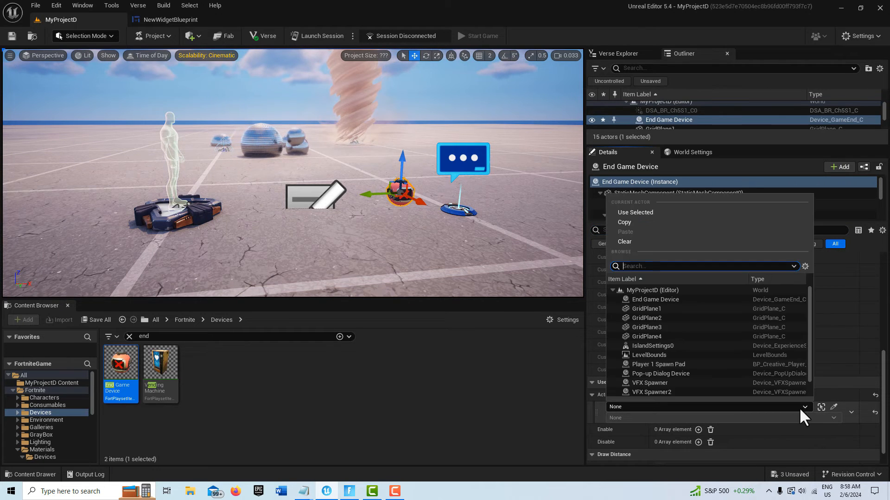
{"action": "left_click", "coordinate": [678, 373]}
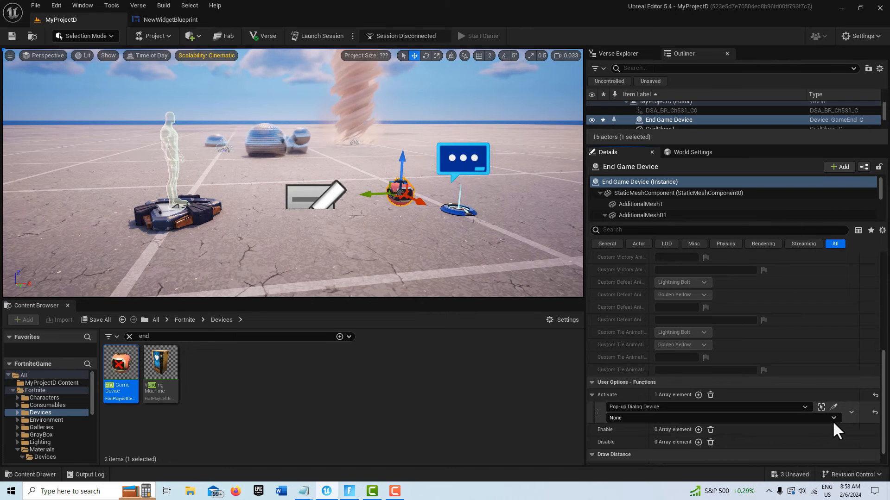
{"action": "left_click", "coordinate": [832, 419]}
{"action": "left_click", "coordinate": [686, 373]}
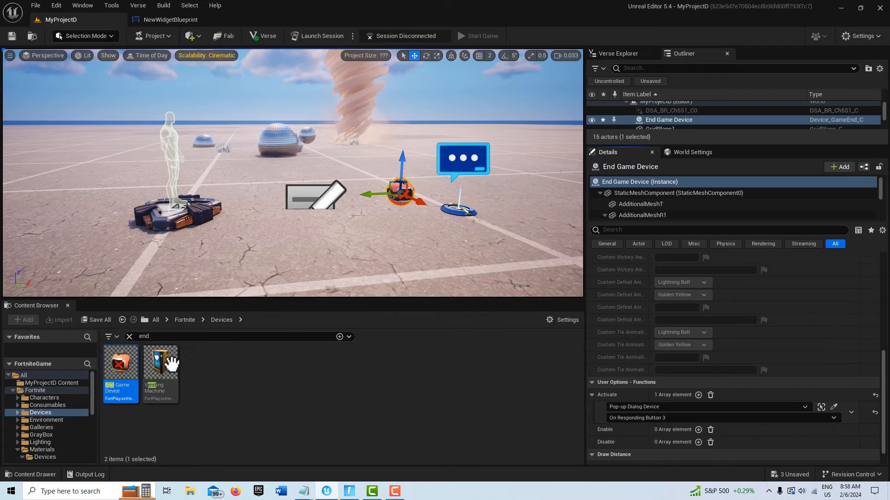
{"action": "left_click", "coordinate": [12, 37]}
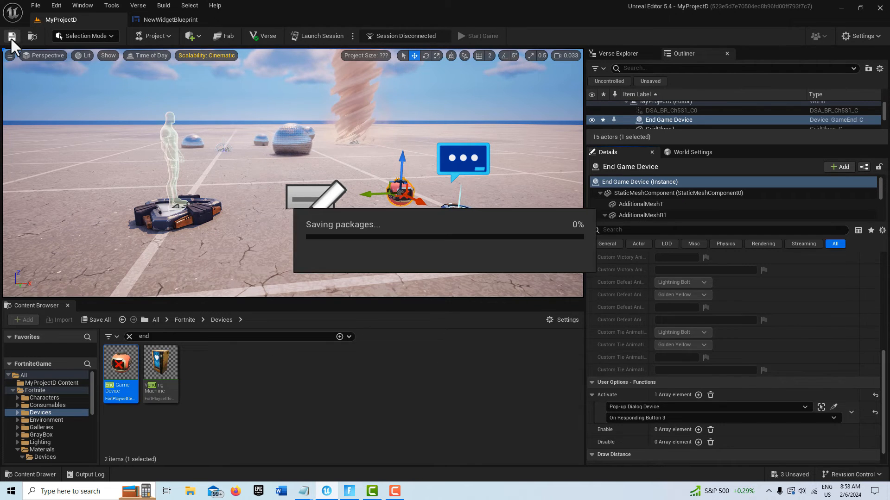
Step: Open NewWidgetBlueprint from the MyProjectD content and set the Play Song 2 button's text to "Effect 1"
{"action": "left_click", "coordinate": [44, 382]}
{"action": "left_click", "coordinate": [129, 337]}
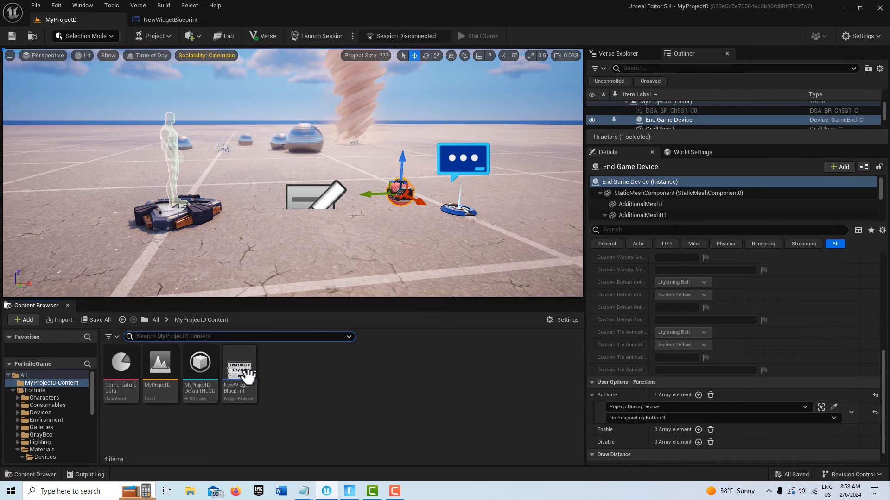
{"action": "double_click", "coordinate": [242, 371]}
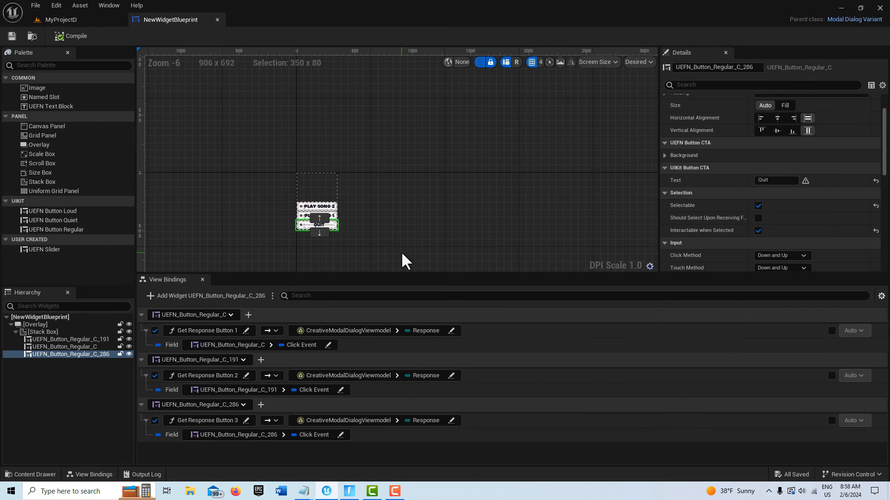
{"action": "scroll", "coordinate": [407, 264], "scroll_direction": "up", "scroll_amount": 3}
{"action": "left_click", "coordinate": [217, 139]}
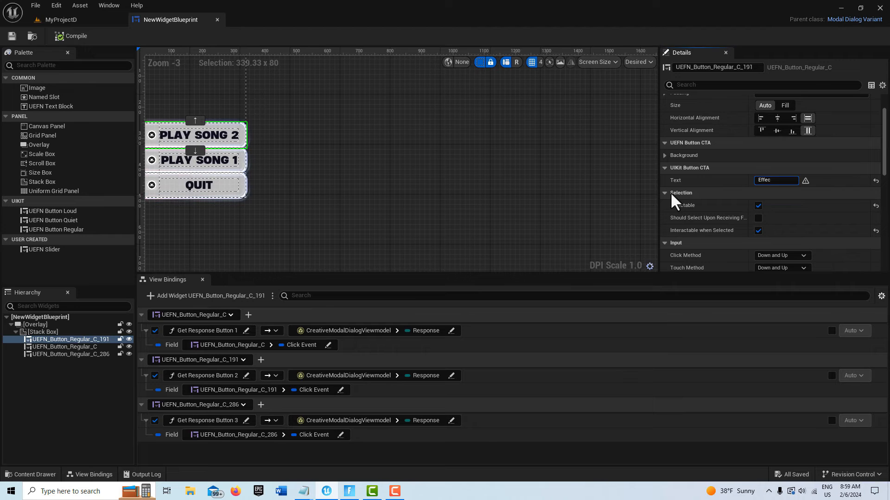
{"action": "key", "text": "Return"}
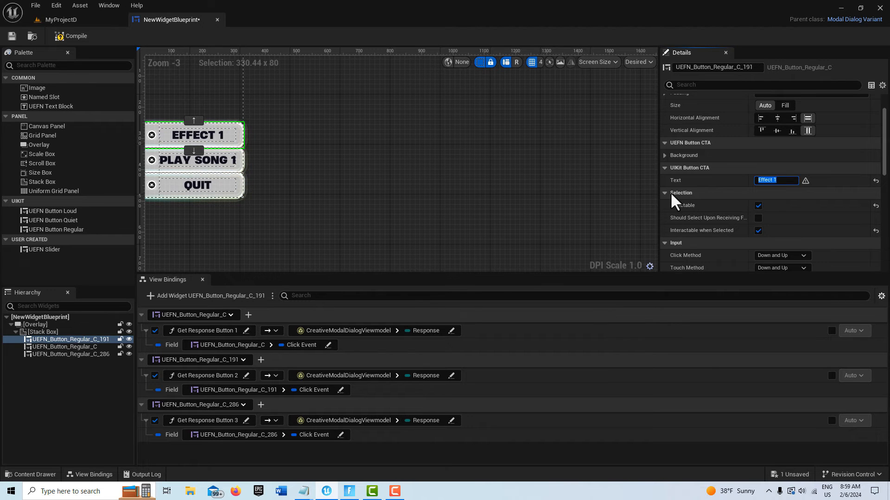
Step: Set the Play Song 1 button's text to "Effect 2", and compile and save the widget
{"action": "left_click", "coordinate": [197, 167]}
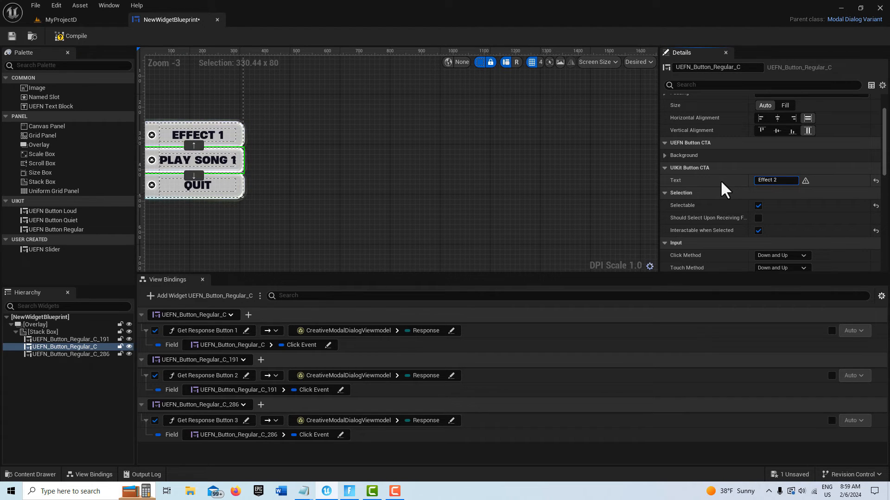
{"action": "key", "text": "Return"}
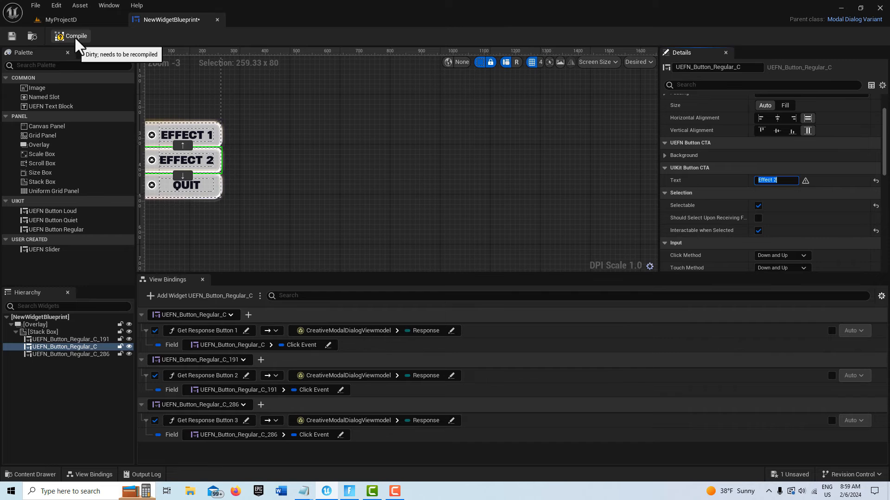
{"action": "left_click", "coordinate": [12, 36]}
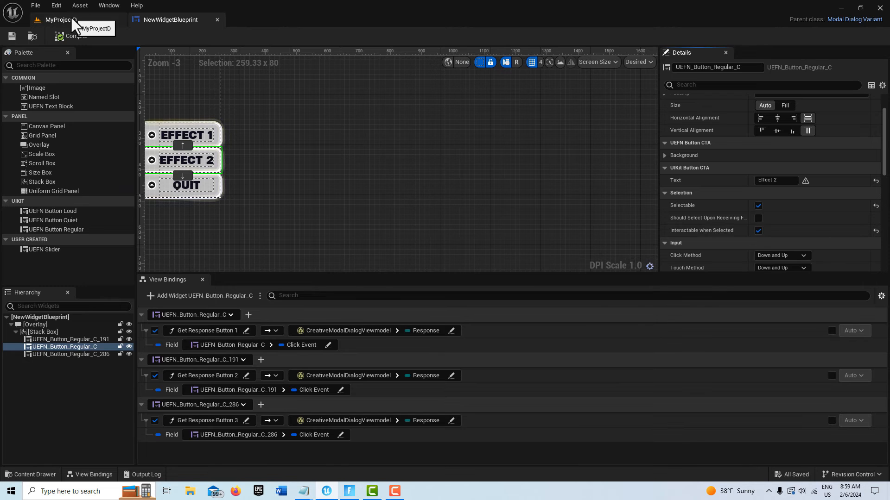
Step: Return to the MyProjectD level, launch a session and start the game in Fortnite
{"action": "left_click", "coordinate": [72, 20]}
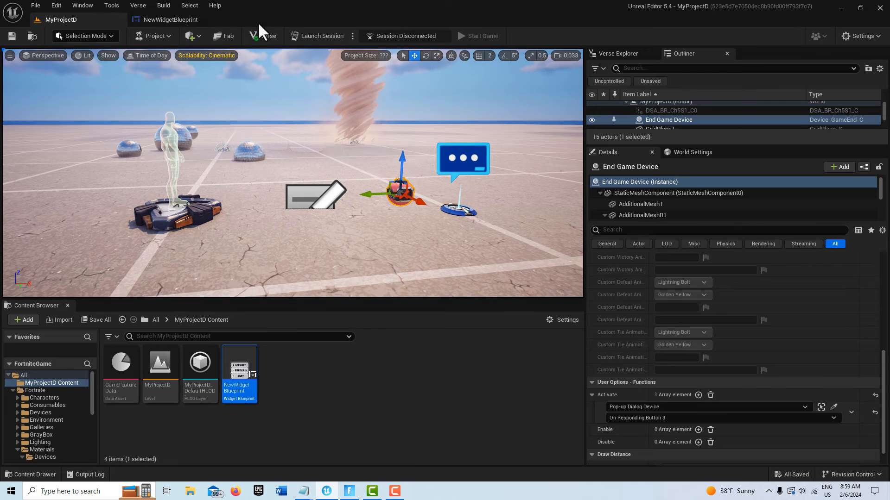
{"action": "left_click", "coordinate": [322, 34]}
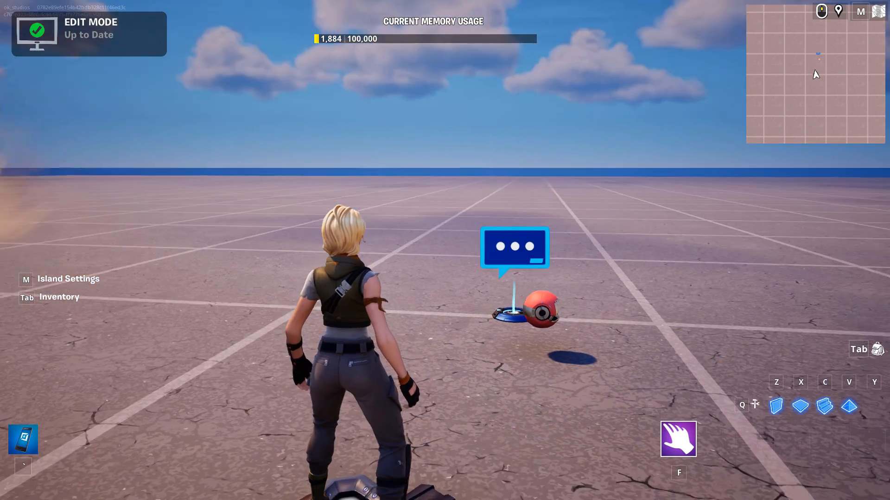
{"action": "key", "text": "Escape"}
{"action": "left_click", "coordinate": [811, 322]}
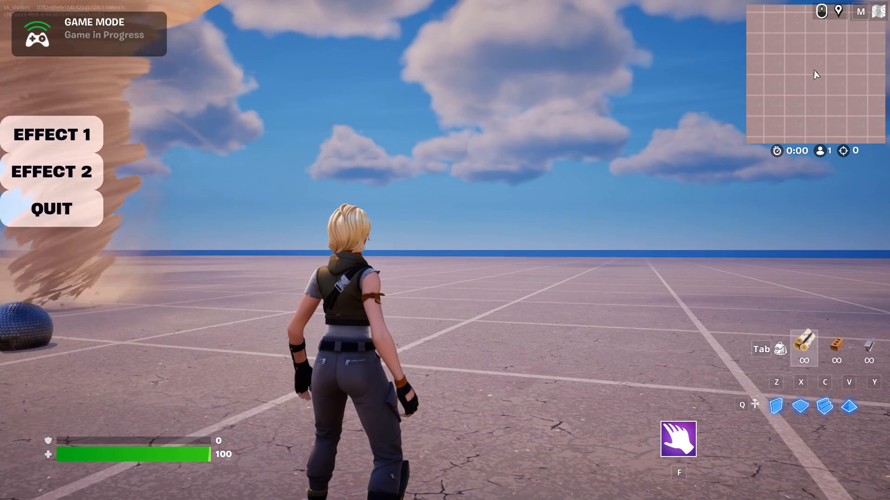
Step: Test the Effect 1 response in the in-game dialog and end the game
{"action": "left_click", "coordinate": [45, 148]}
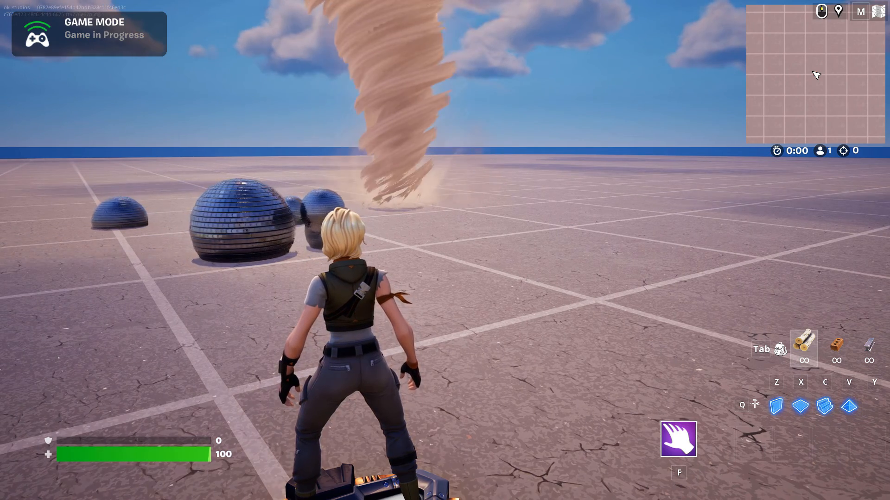
{"action": "key", "text": "Escape"}
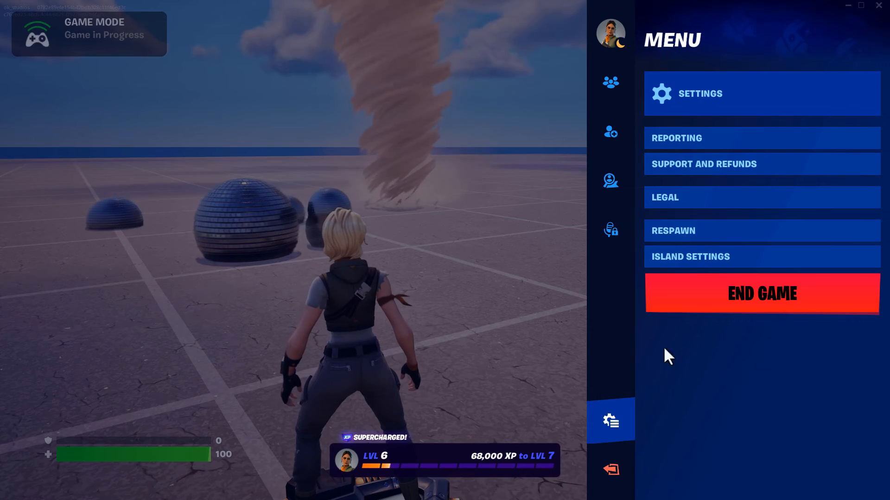
{"action": "left_click", "coordinate": [732, 292]}
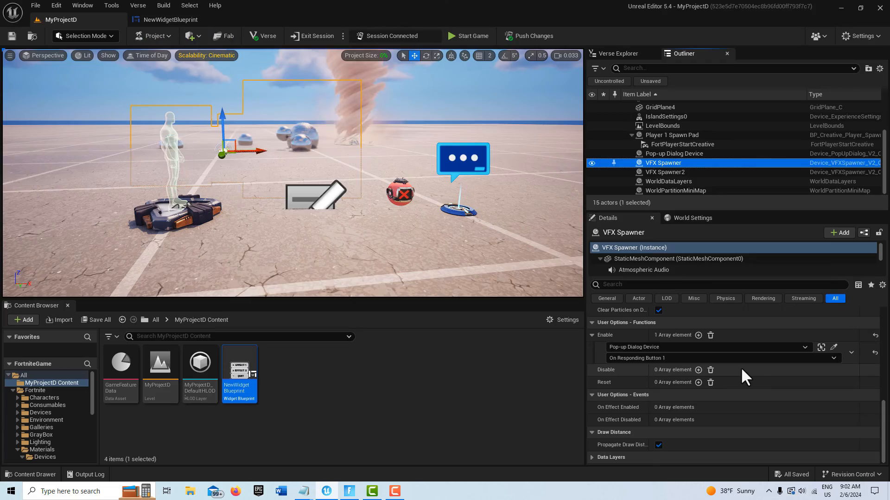
Step: Bind the first VFX Spawner's Disable function to the Player 1 Spawn Pad's On Player Spawned event
{"action": "left_click", "coordinate": [698, 370]}
{"action": "left_click", "coordinate": [705, 382]}
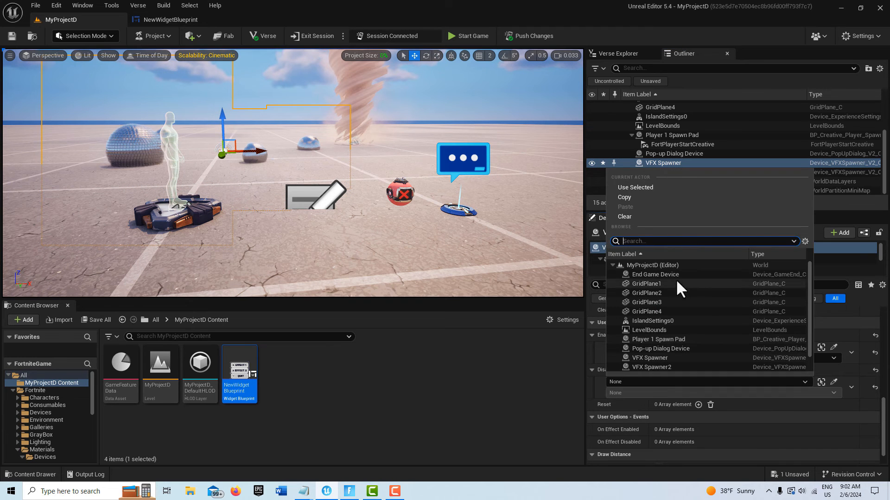
{"action": "left_click", "coordinate": [681, 339]}
{"action": "left_click", "coordinate": [835, 394]}
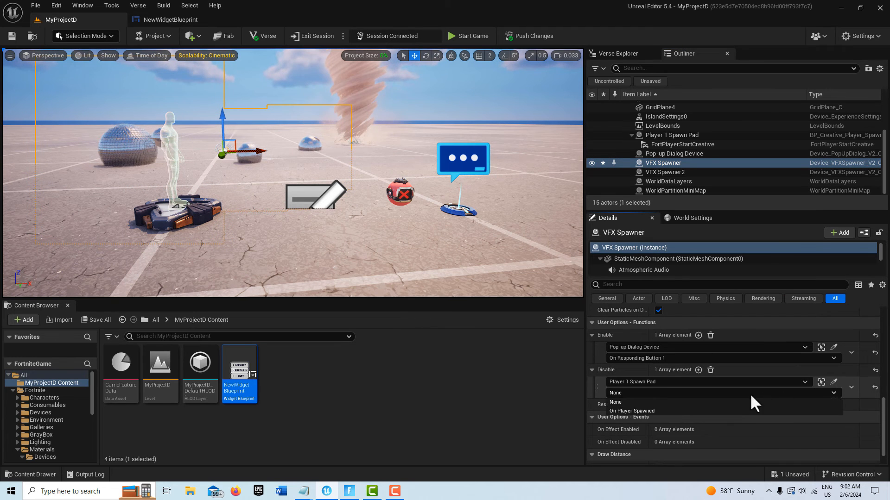
{"action": "left_click", "coordinate": [701, 411]}
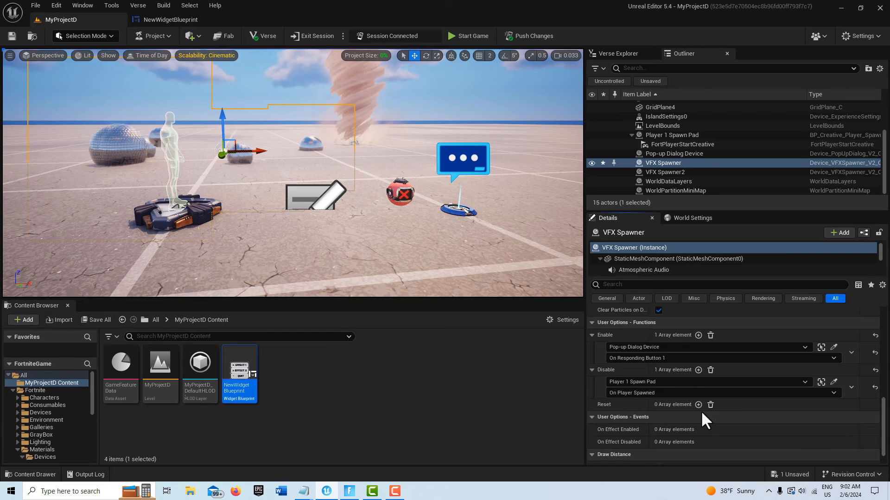
Step: Bind VFX Spawner2's Disable function to the Player 1 Spawn Pad's On Player Spawned event and save the level
{"action": "left_click", "coordinate": [363, 128]}
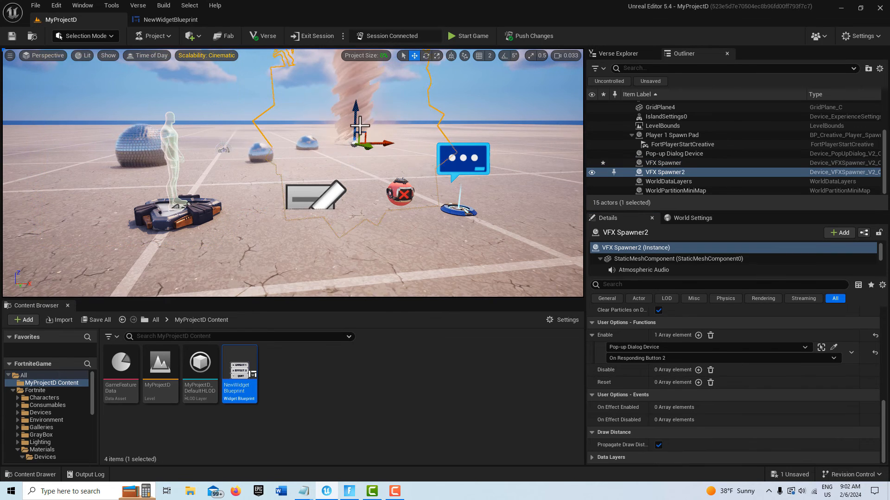
{"action": "left_click", "coordinate": [698, 370]}
{"action": "left_click", "coordinate": [796, 382]}
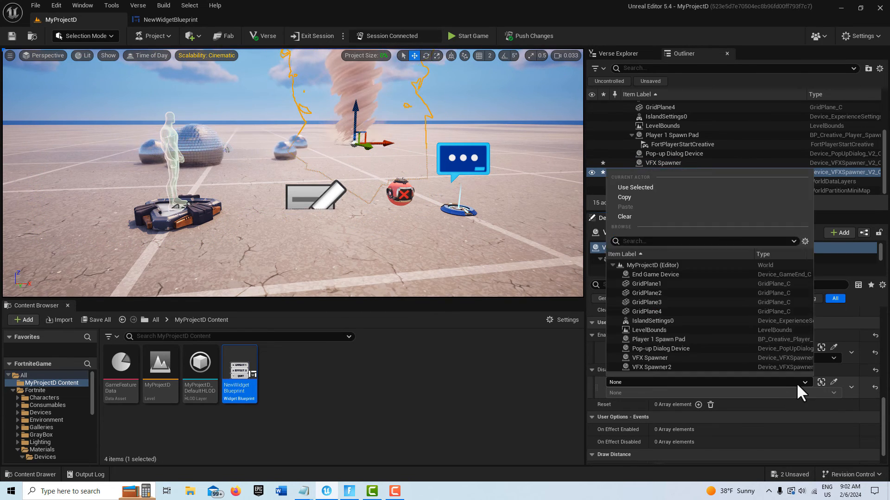
{"action": "left_click", "coordinate": [674, 339]}
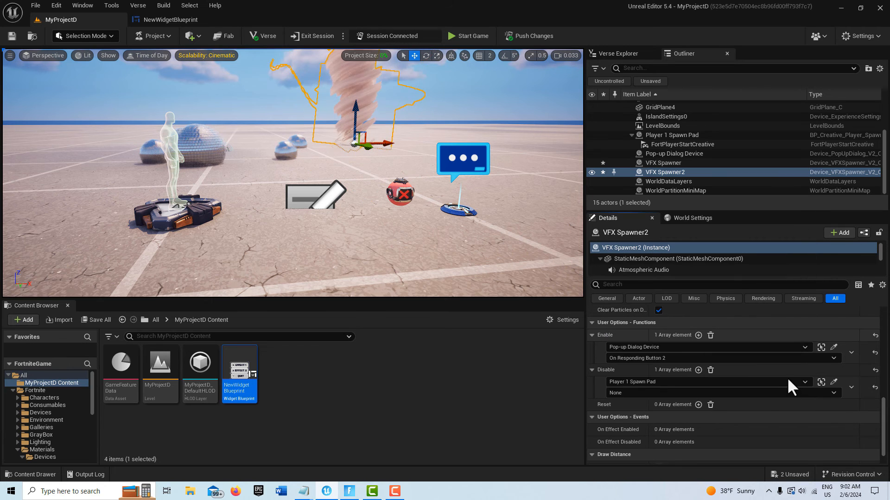
{"action": "left_click", "coordinate": [829, 393]}
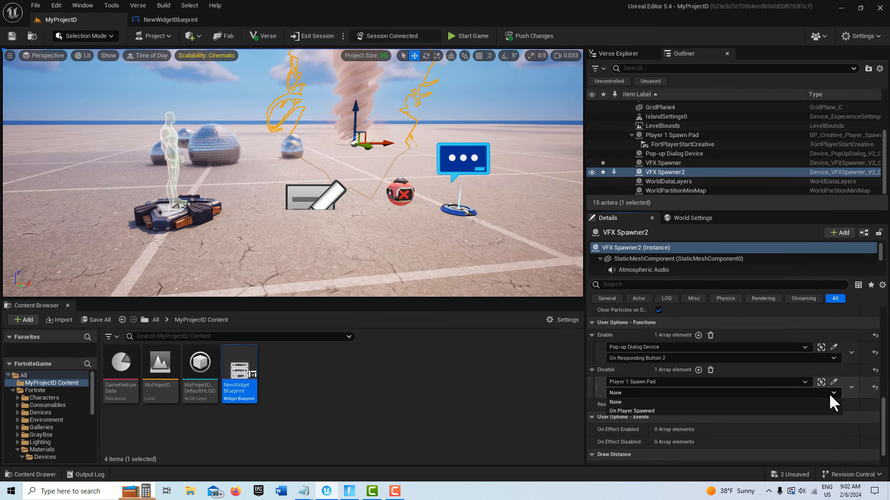
{"action": "left_click", "coordinate": [651, 412]}
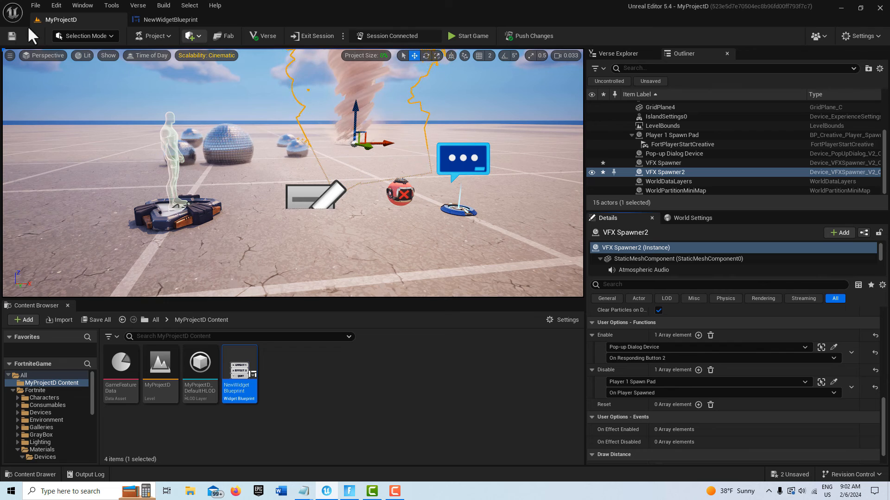
{"action": "left_click", "coordinate": [12, 36]}
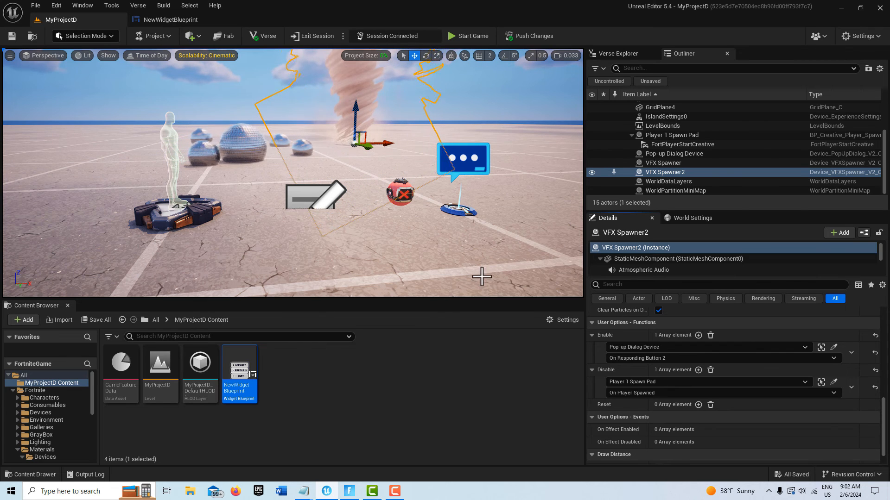
Step: Switch to Fortnite, start the game again and test the Effect 1 response in the dialog
{"action": "left_click", "coordinate": [350, 493]}
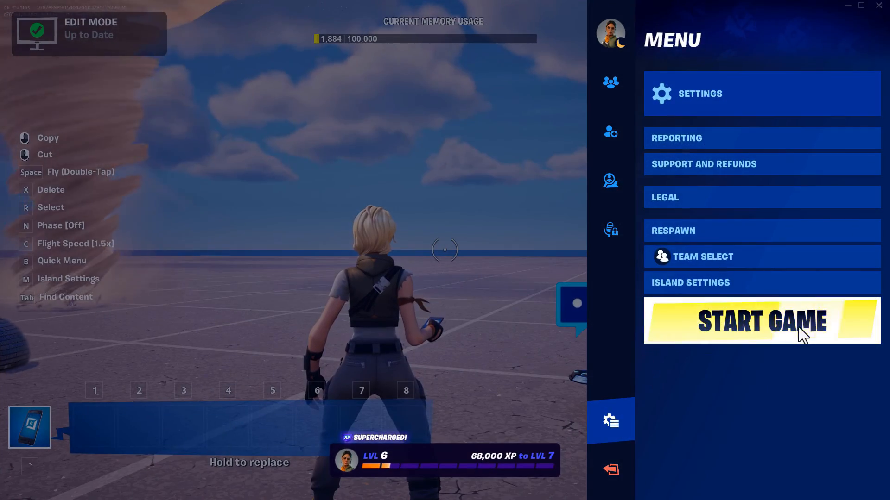
{"action": "left_click", "coordinate": [798, 327]}
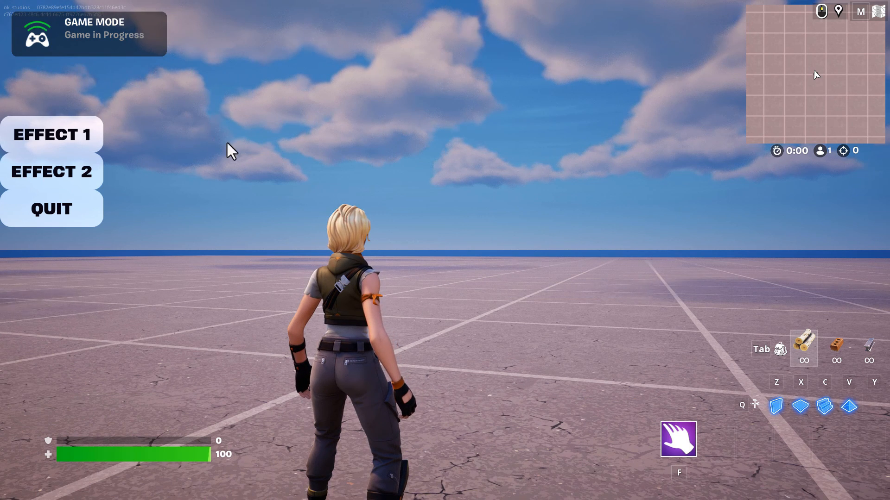
{"action": "left_click", "coordinate": [55, 139]}
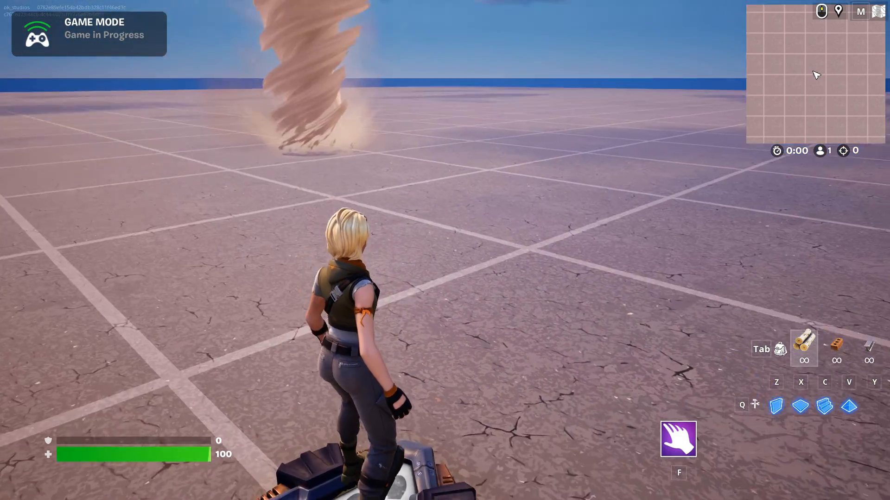
Step: End the running game and start a new playtest of the island
{"action": "key", "text": "Escape"}
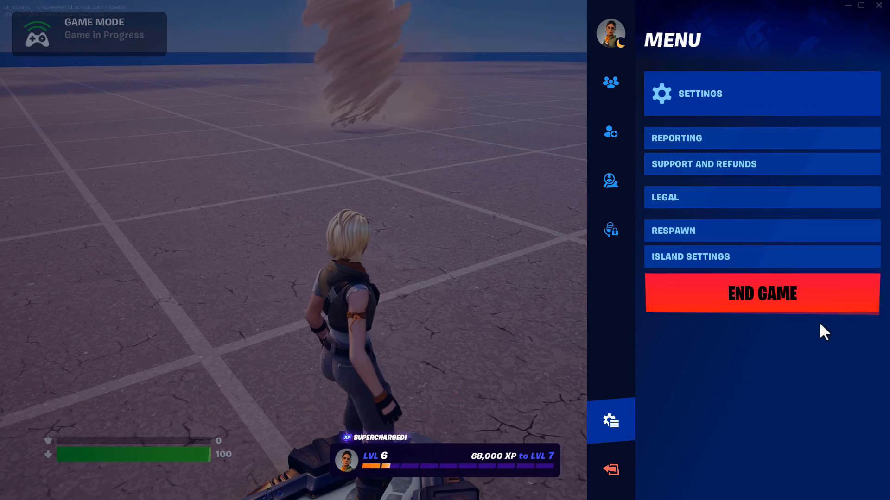
{"action": "left_click", "coordinate": [744, 294]}
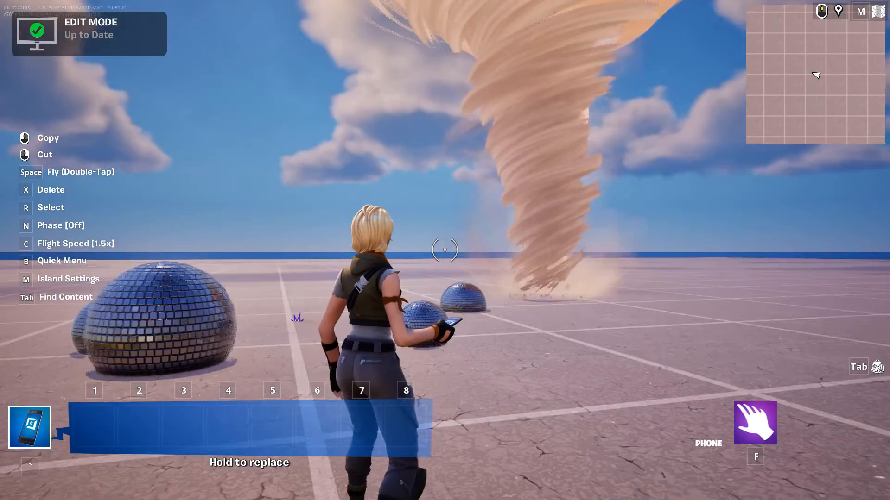
{"action": "key", "text": "Escape"}
{"action": "left_click", "coordinate": [766, 332]}
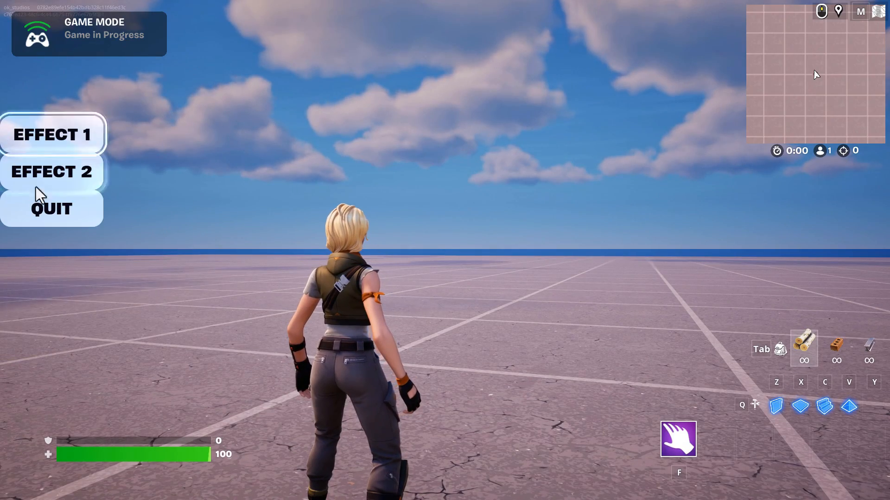
Step: Test the Effect 2 response in the in-game dialog and end the game
{"action": "left_click", "coordinate": [63, 178]}
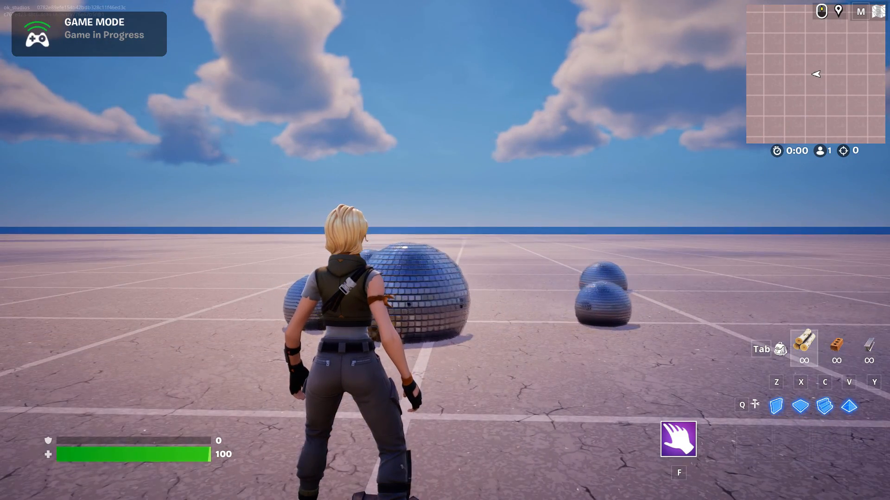
{"action": "key", "text": "Escape"}
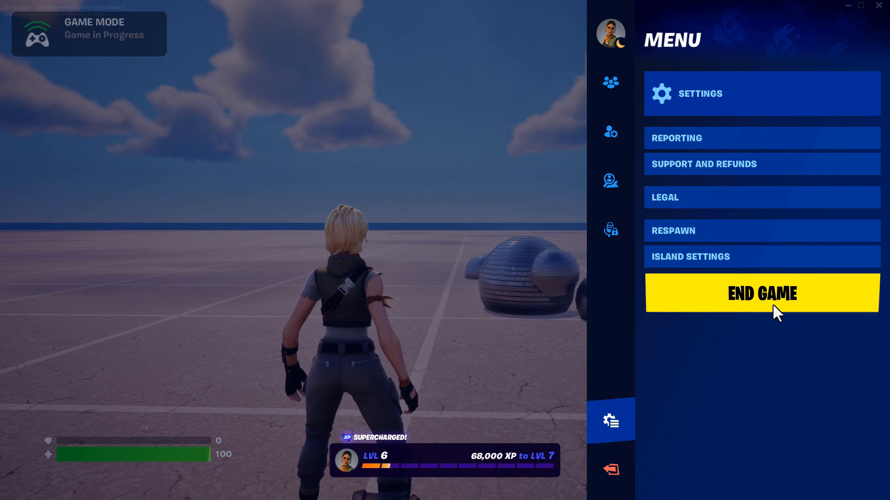
{"action": "left_click", "coordinate": [772, 304]}
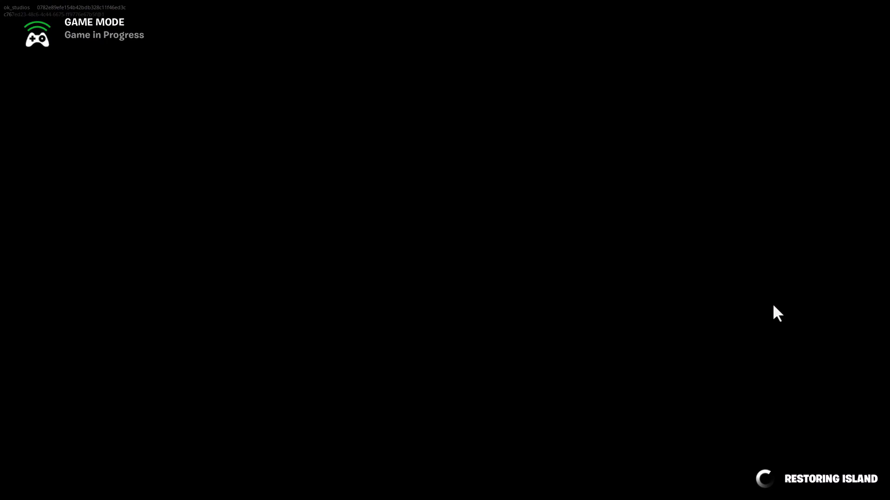